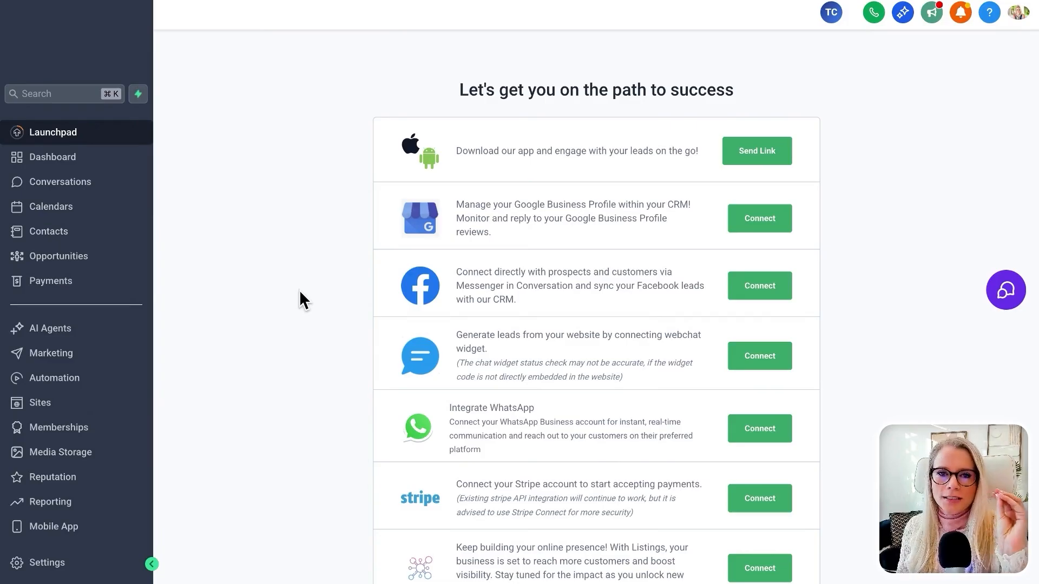
Step: Copy the unique key of the First Name contact field in the custom fields settings, and open the contact's record in Contacts
click(50, 563)
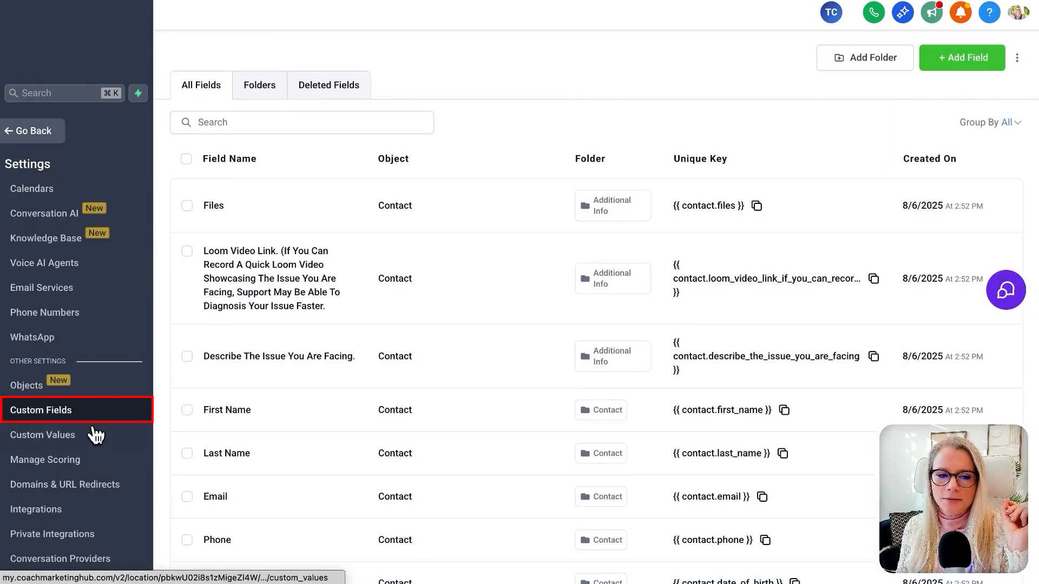
click(69, 439)
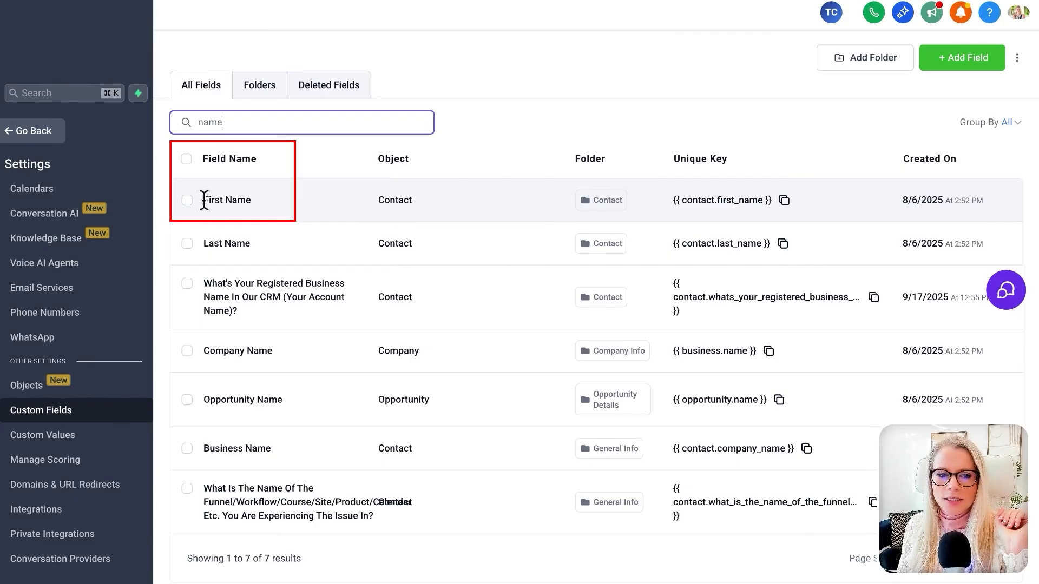
drag(204, 201, 258, 200)
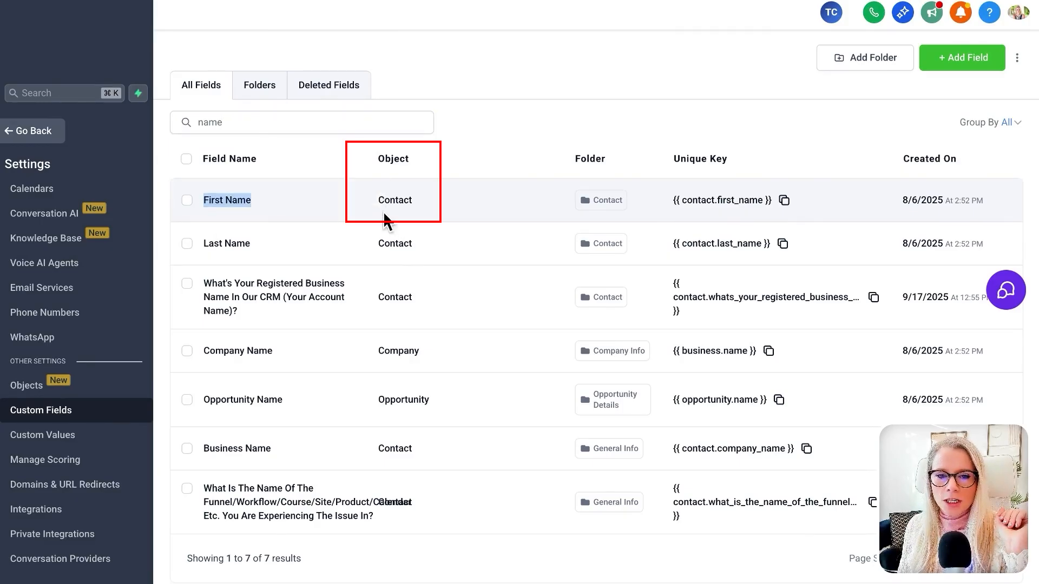
drag(378, 200, 407, 200)
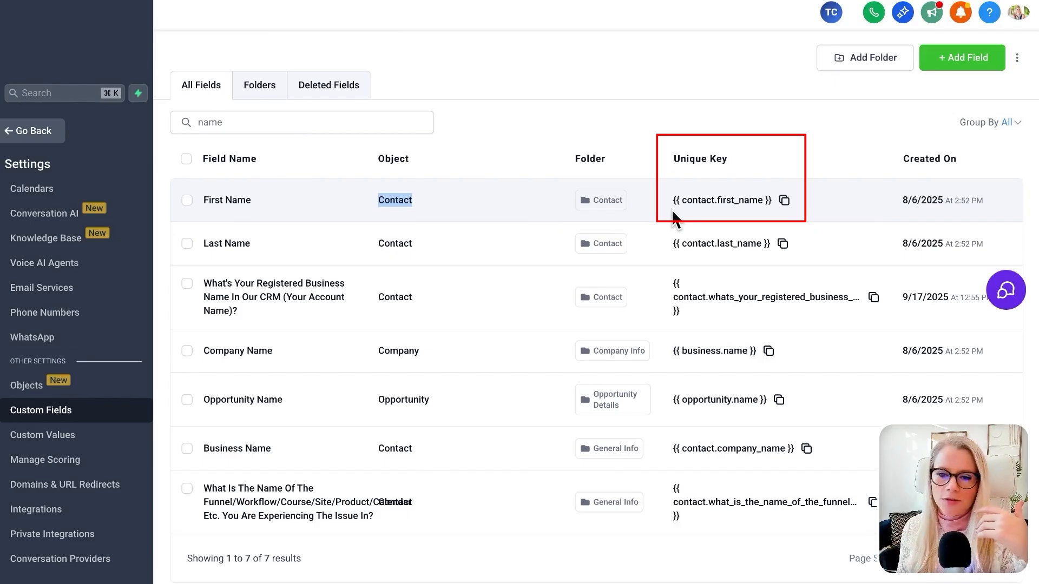
click(784, 200)
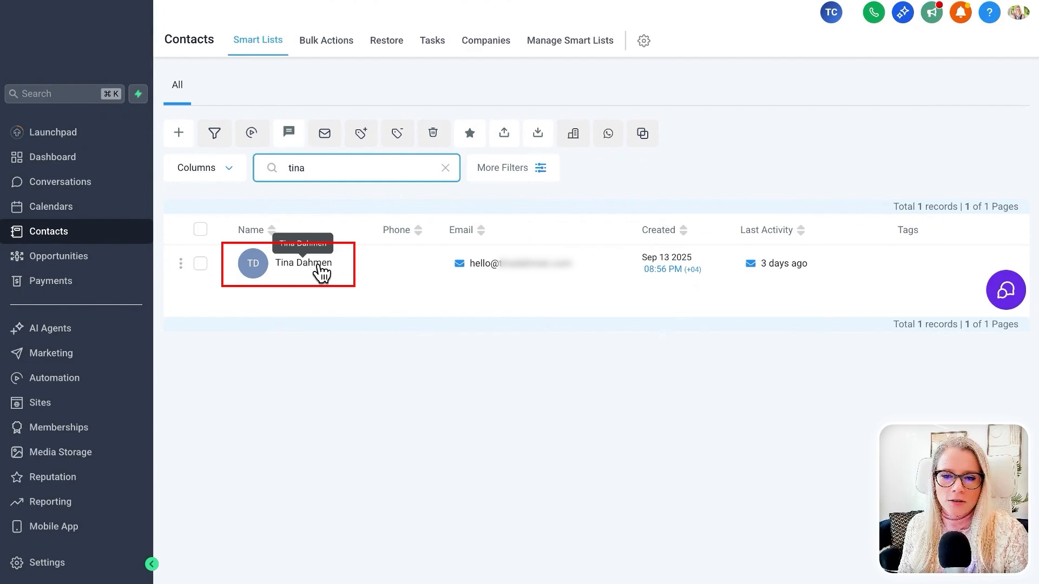
click(322, 271)
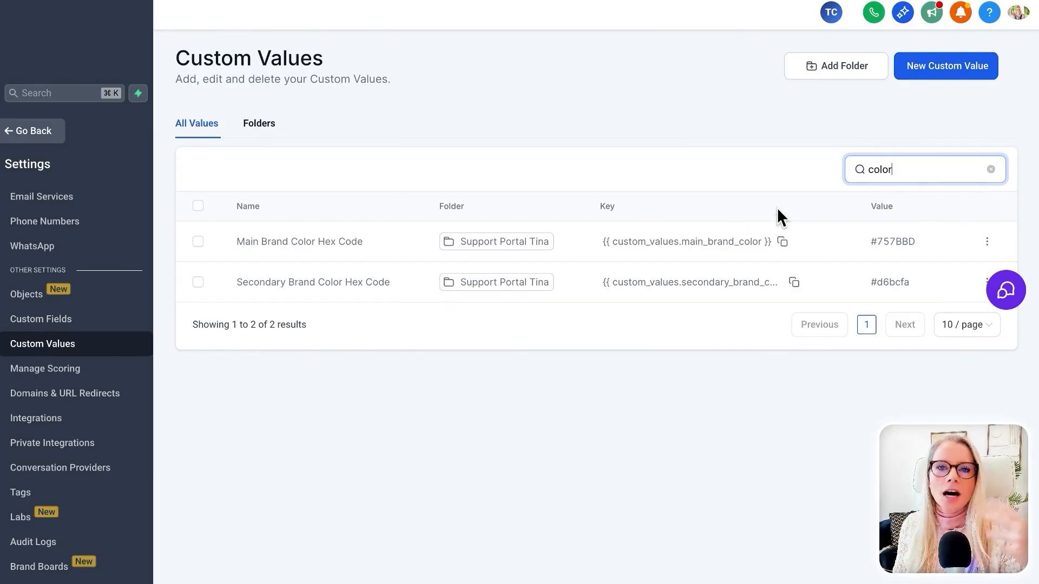
Step: Create a custom value named "Main color" with no value or folder assigned
click(948, 70)
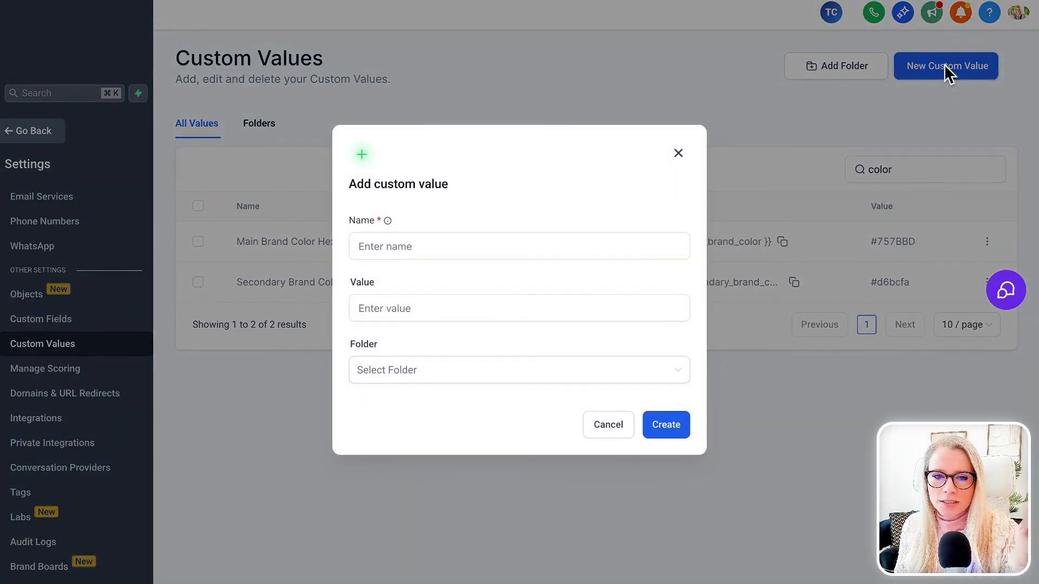
click(467, 237)
text(Main color)
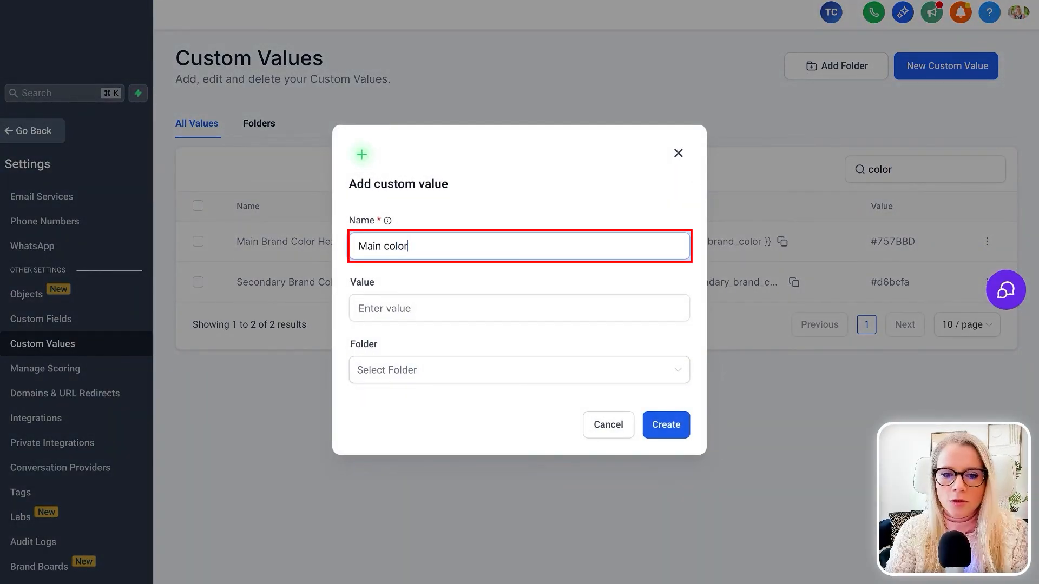
key(super+a)
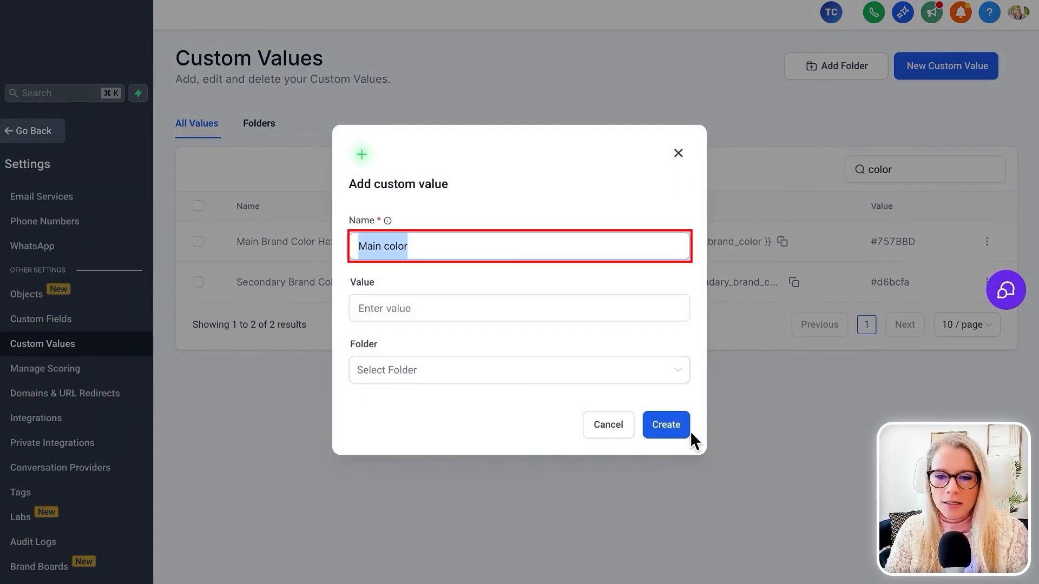
click(670, 433)
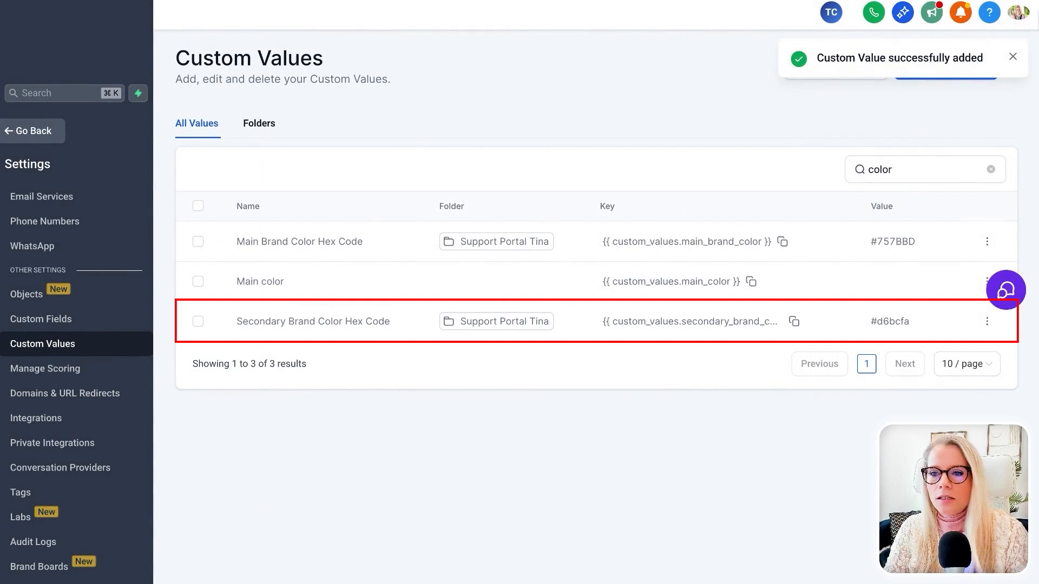
click(1012, 54)
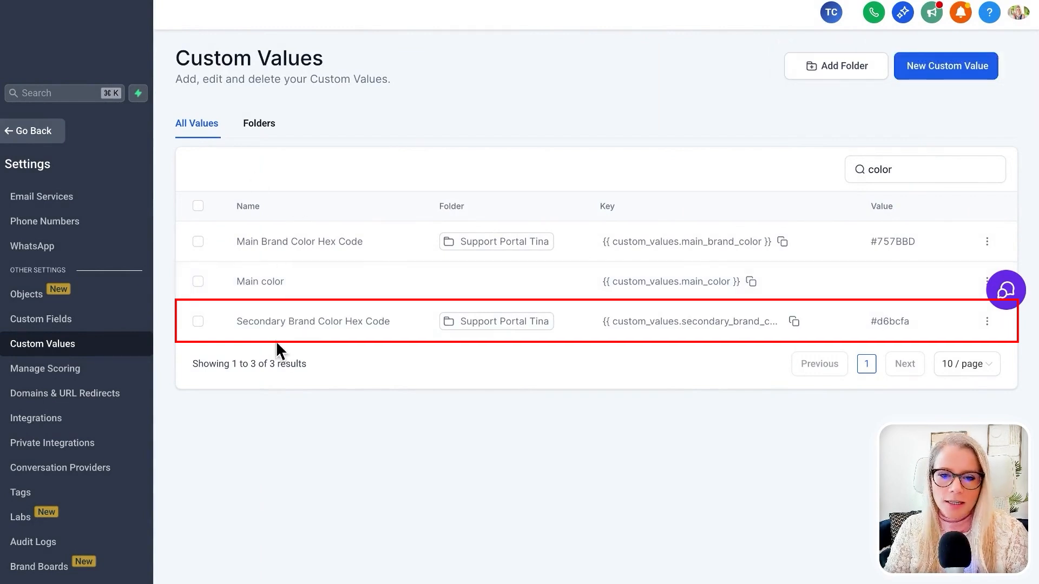
Step: Delete the "Main color" custom value
key(super+minus)
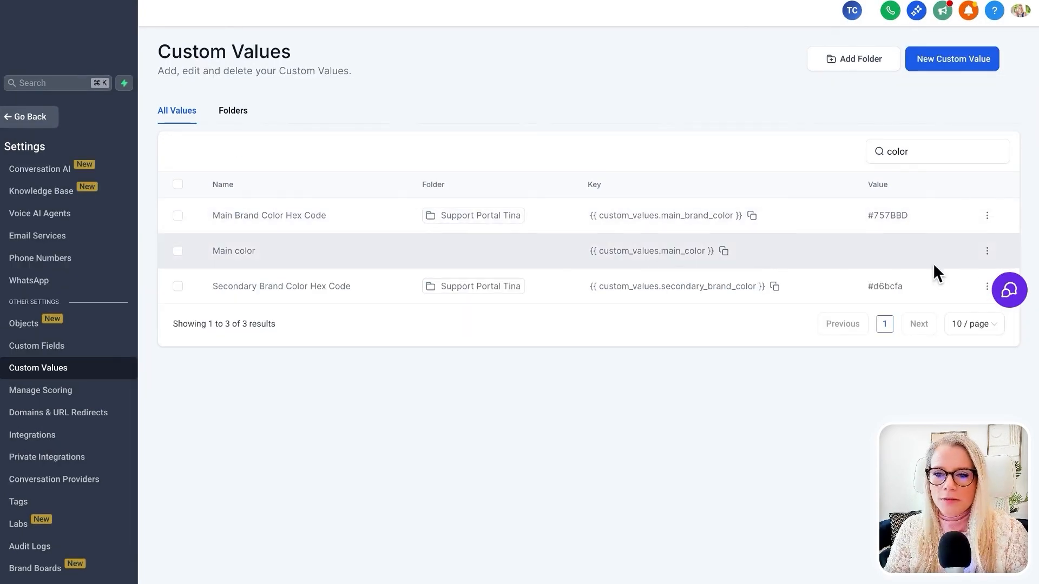
click(986, 252)
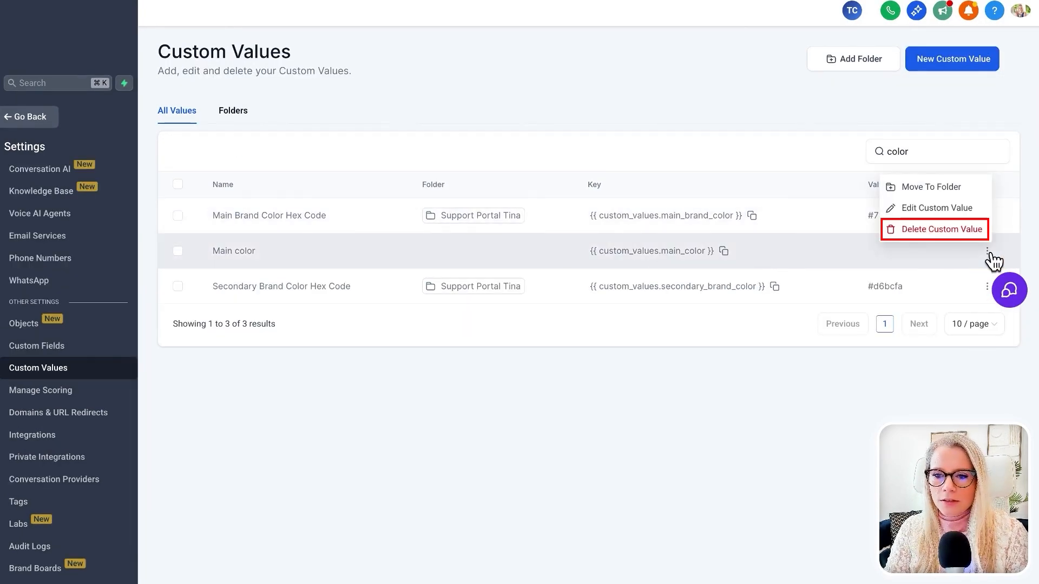
click(934, 233)
click(651, 328)
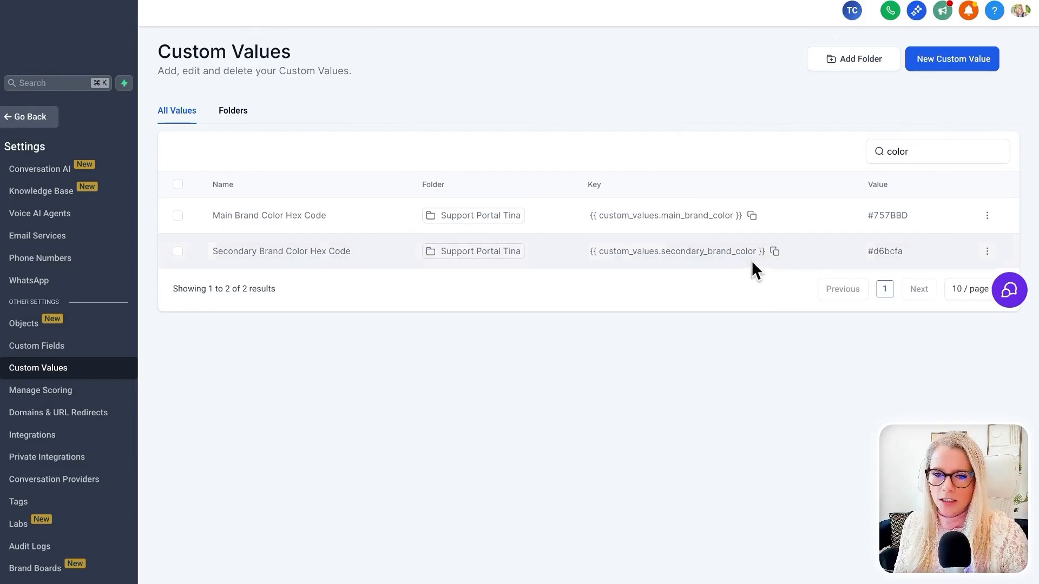
Step: Open the "Main Brand Color Hex Code" custom value for editing and examine its hex code
click(987, 216)
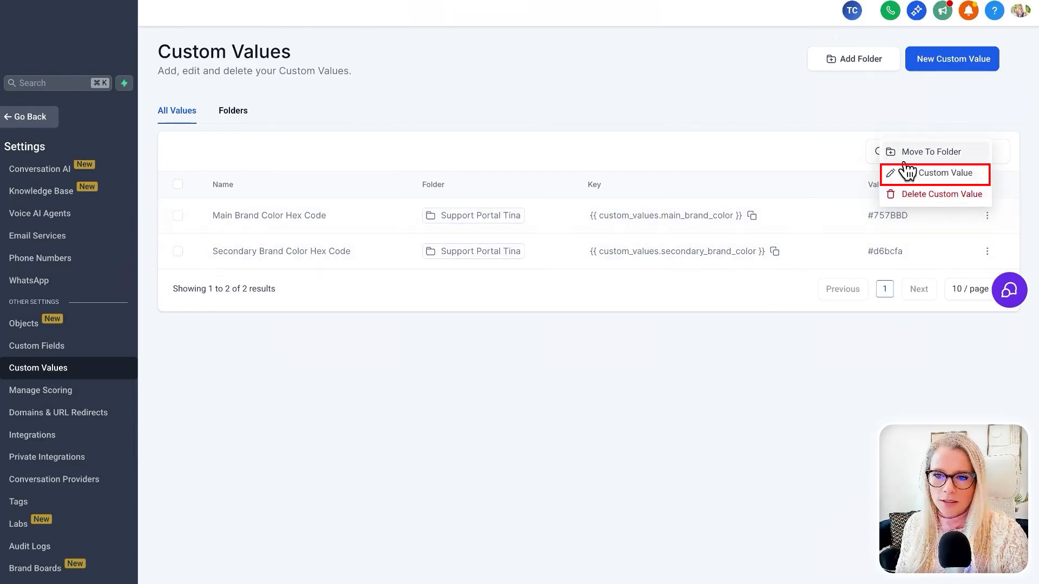
click(919, 172)
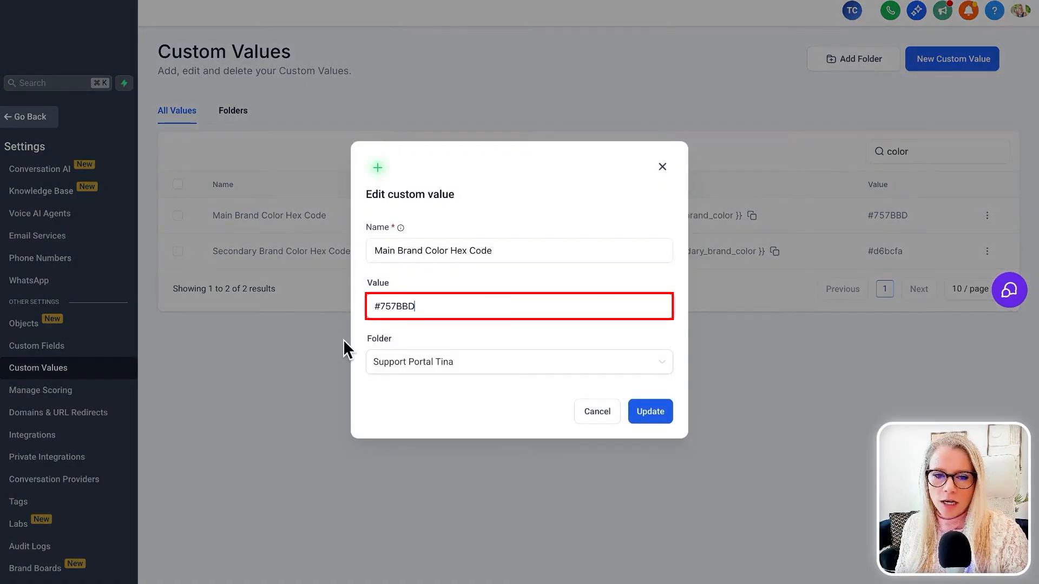
double_click(380, 301)
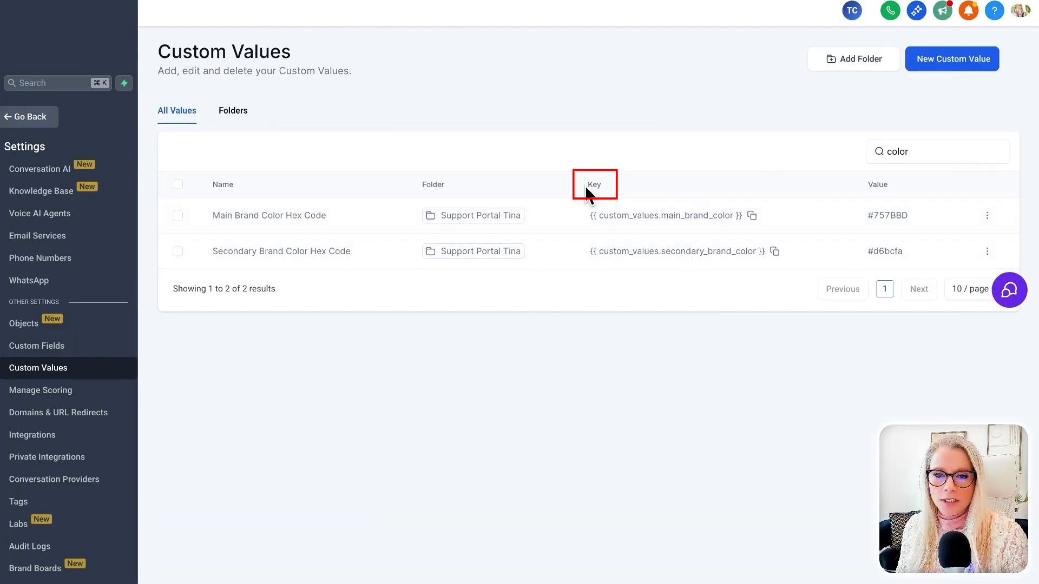
Step: Copy the key of the "Main Brand Color Hex Code" custom value
drag(587, 189, 610, 194)
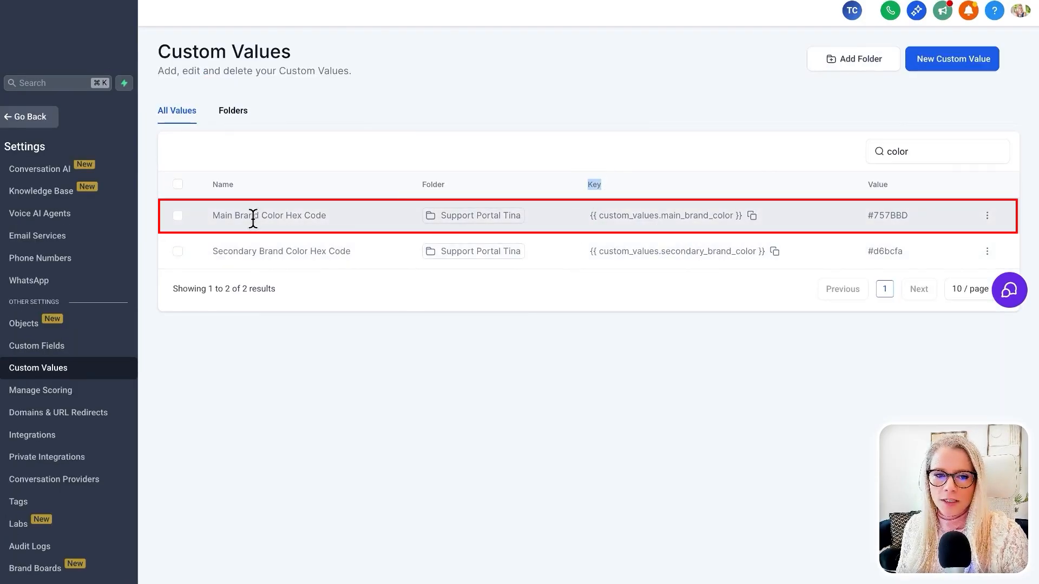
mouse_move(211, 215)
mouse_down()
mouse_move(304, 214)
mouse_move(425, 240)
mouse_up()
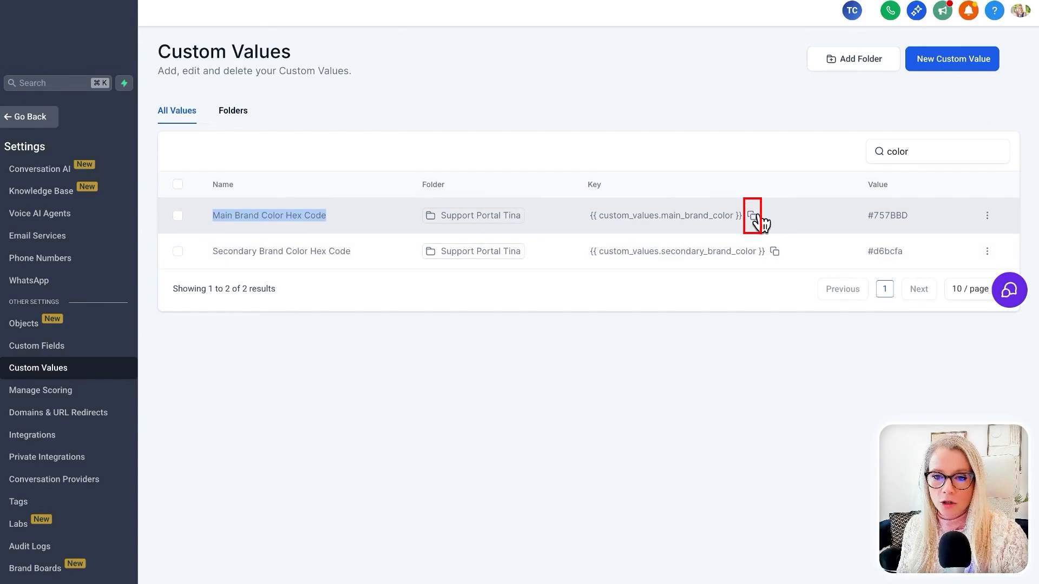
click(753, 217)
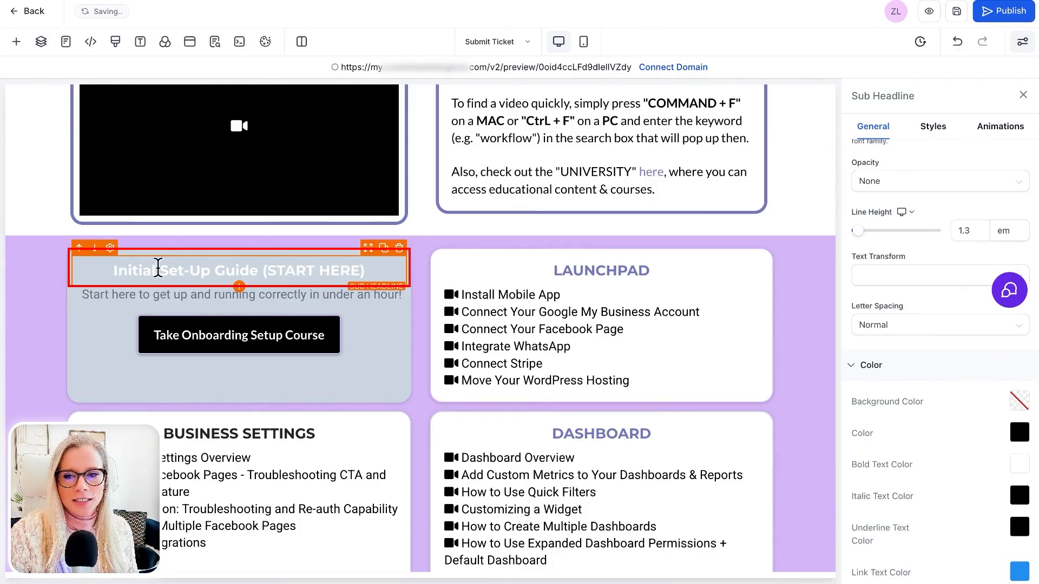
Step: Set up a custom color from {{ custom_values.main_brand_color }} and apply the main brand color to the "Initial Set-Up Guide (START HERE)" headline's bold text
drag(158, 267, 234, 269)
click(187, 268)
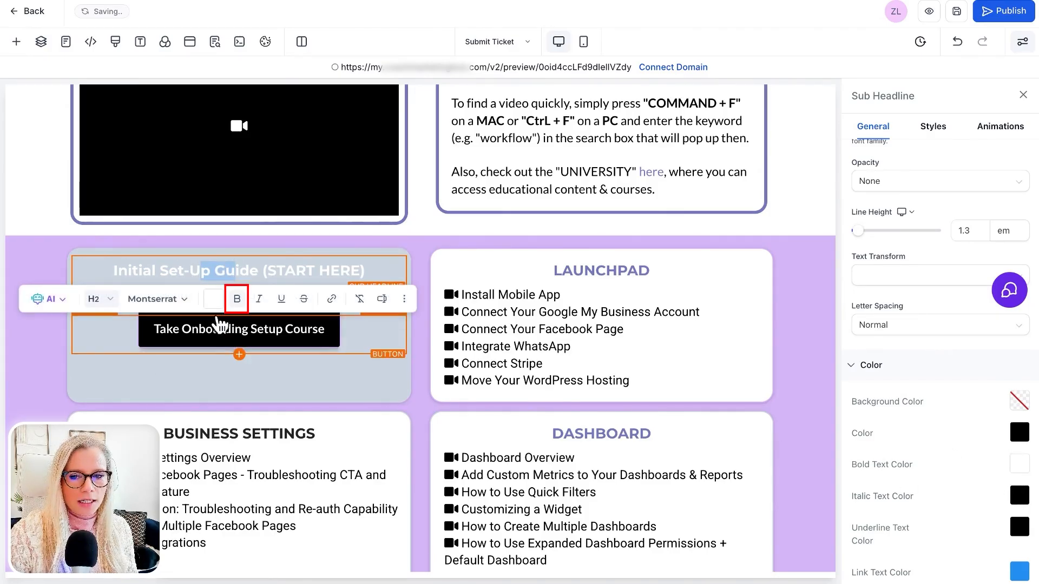
click(1021, 464)
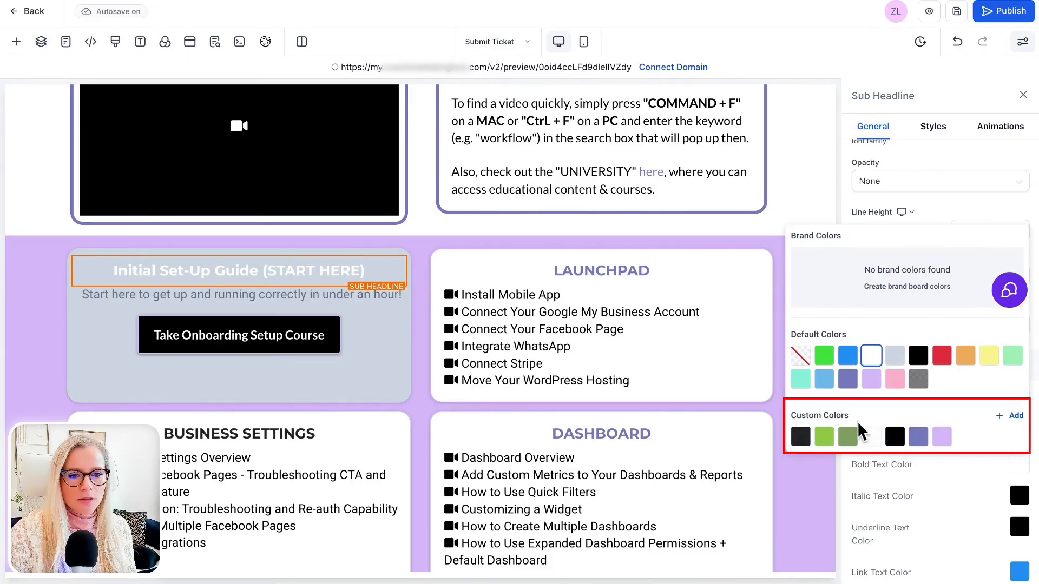
click(1015, 416)
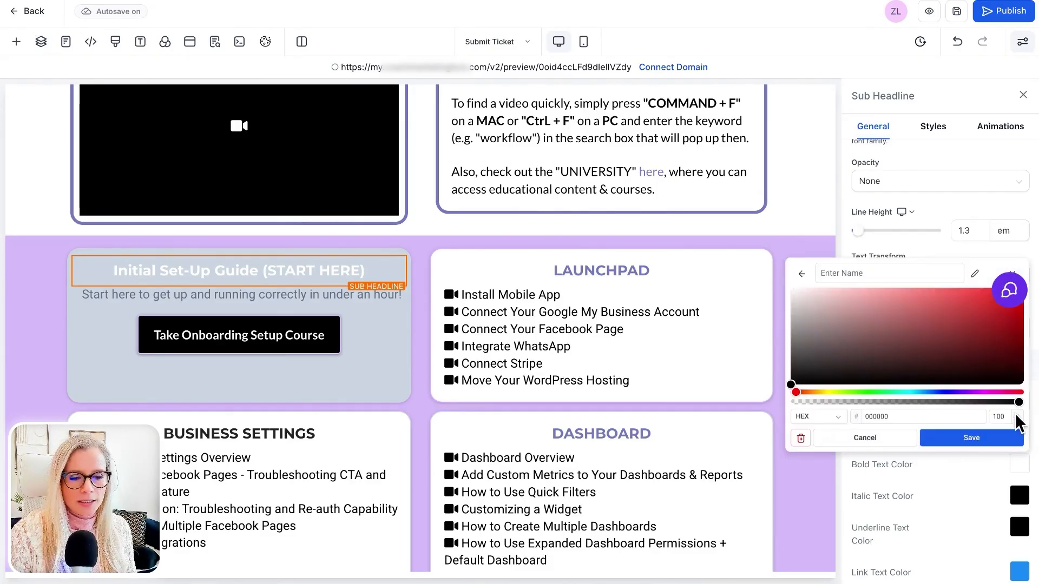
click(827, 417)
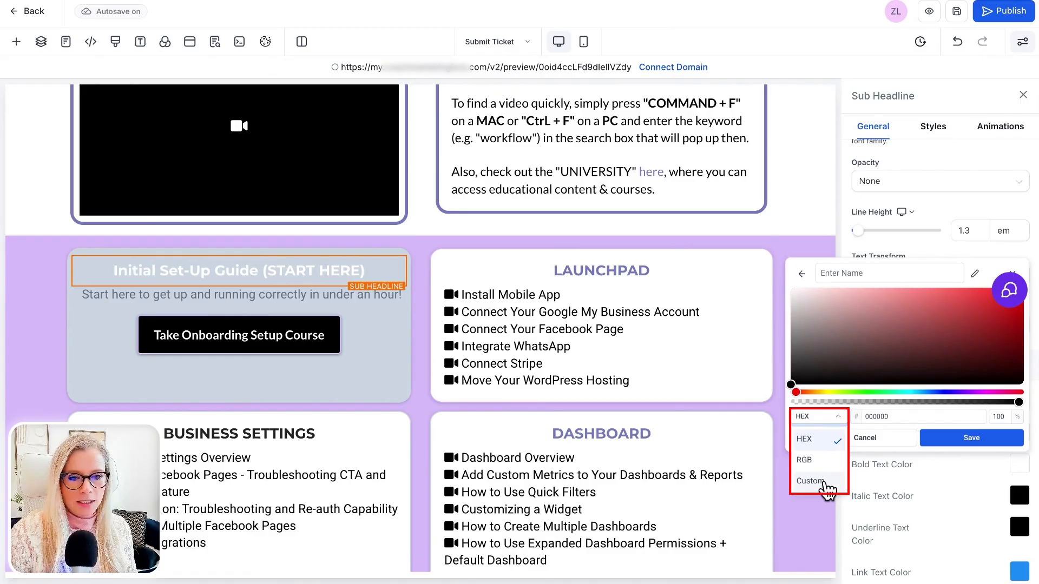
click(826, 482)
click(913, 417)
key(ctrl+v)
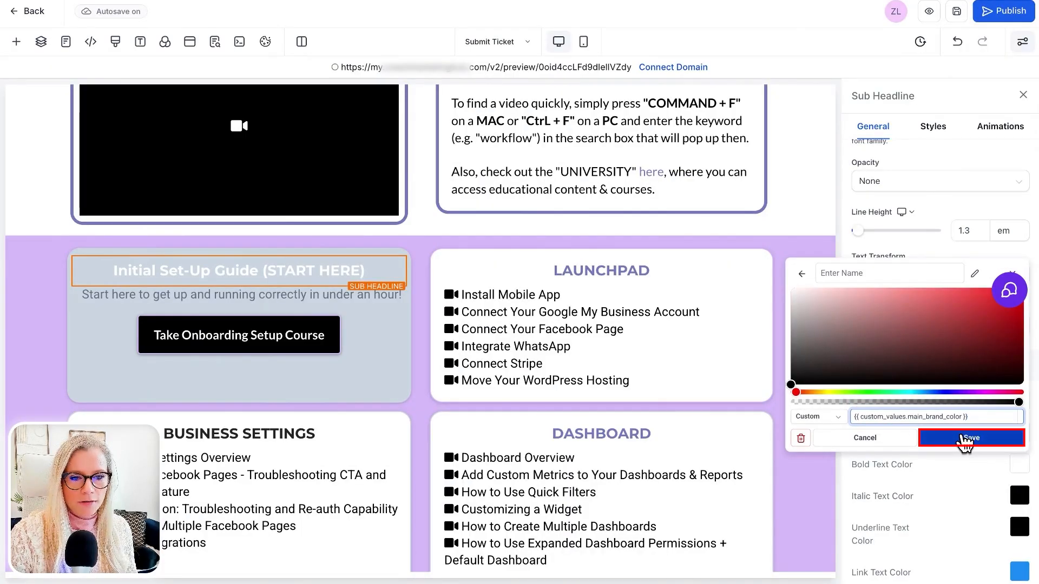
click(966, 440)
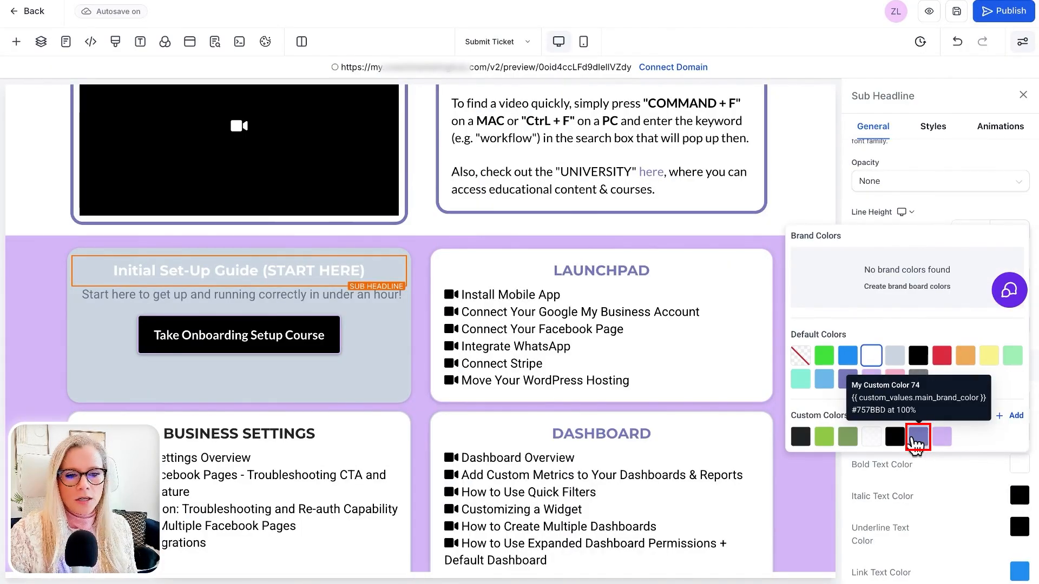
click(919, 440)
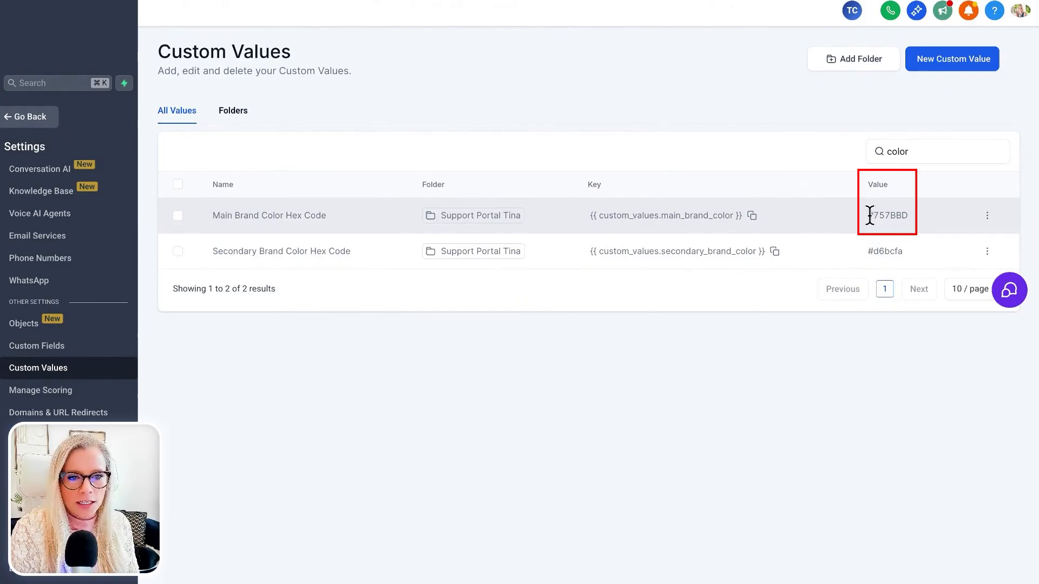
Step: Check the main brand color's hex value in Custom Values and look through the Submit Ticket page's sections
drag(867, 214, 910, 224)
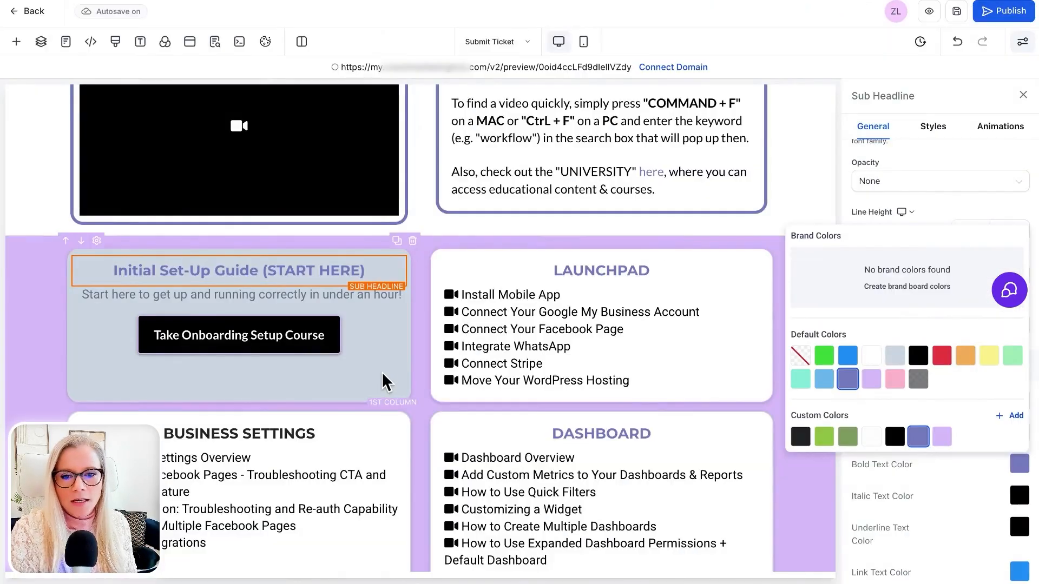
scroll(384, 367, down, 1)
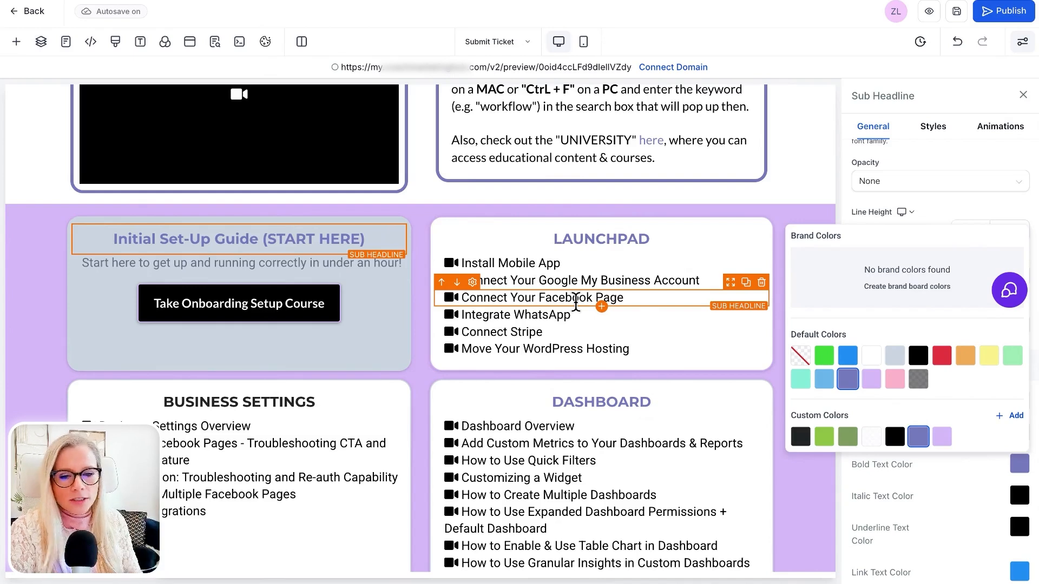
scroll(576, 304, down, 15)
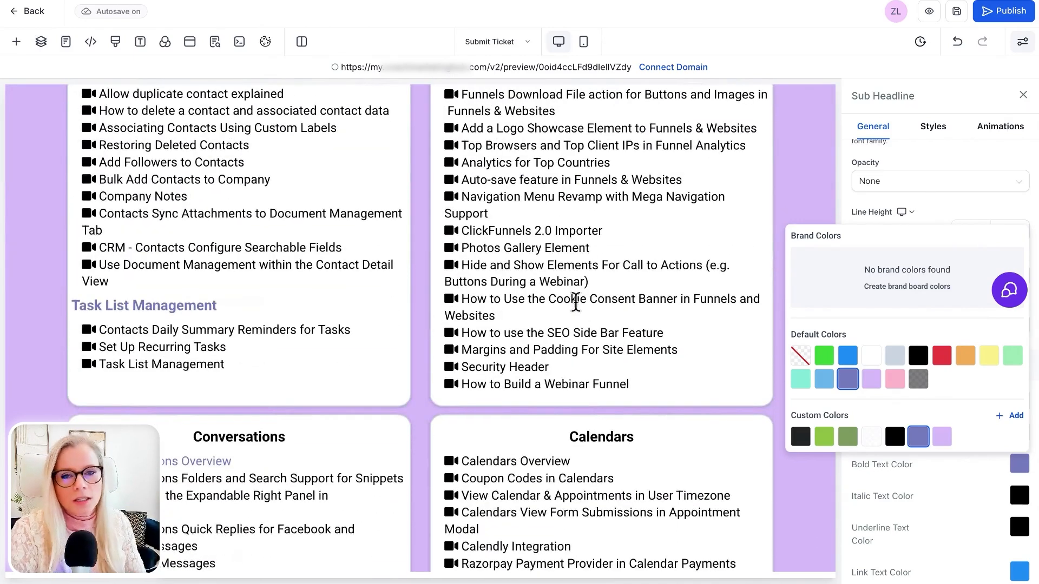
scroll(576, 304, up, 15)
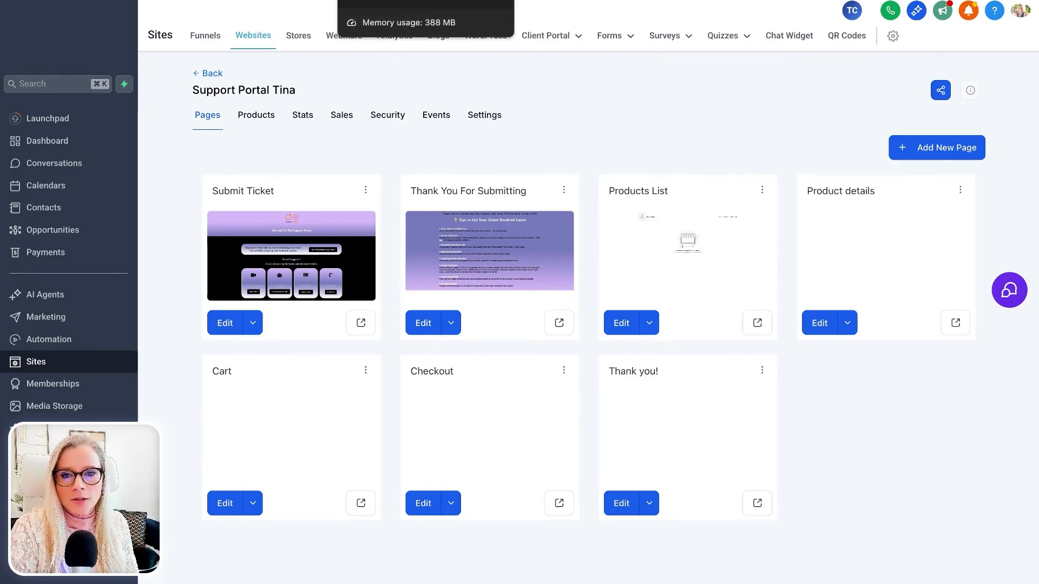
Step: On the Thank You For Submitting page, break the top headline before "Our Team Will Get Back" and select the comma after "Request"
click(412, 1)
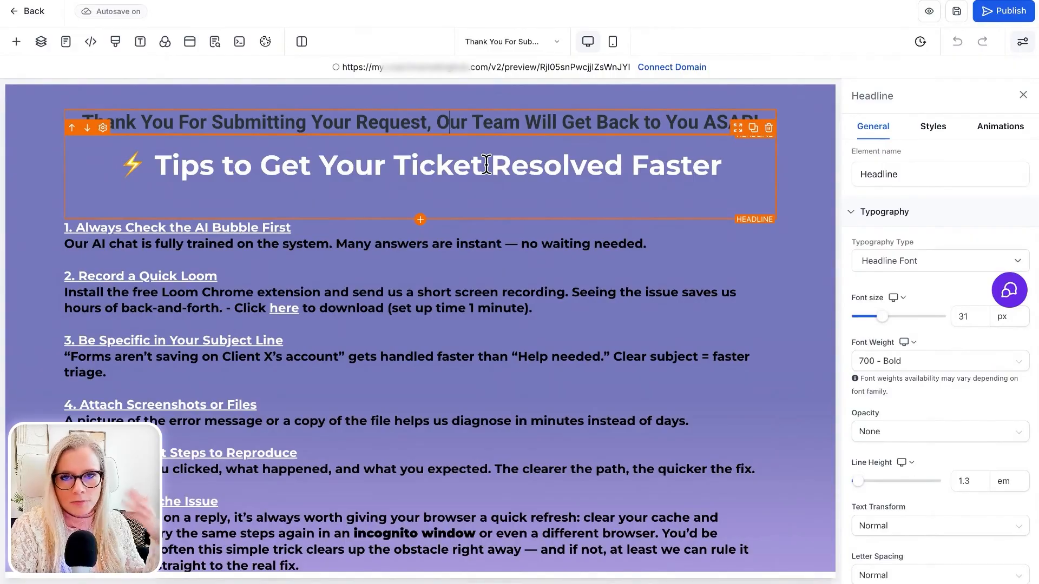
click(422, 125)
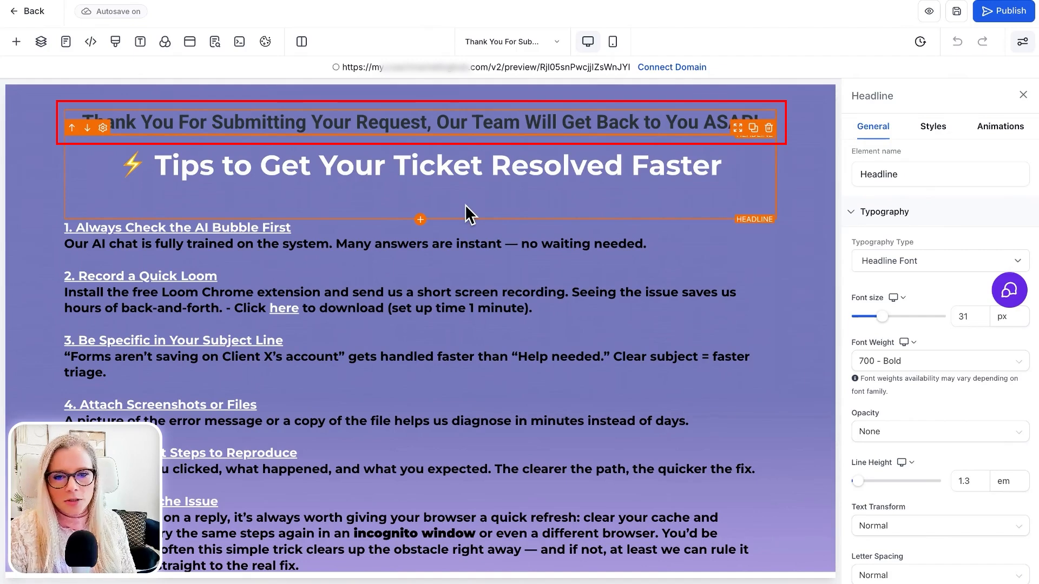
key(Return)
click(592, 122)
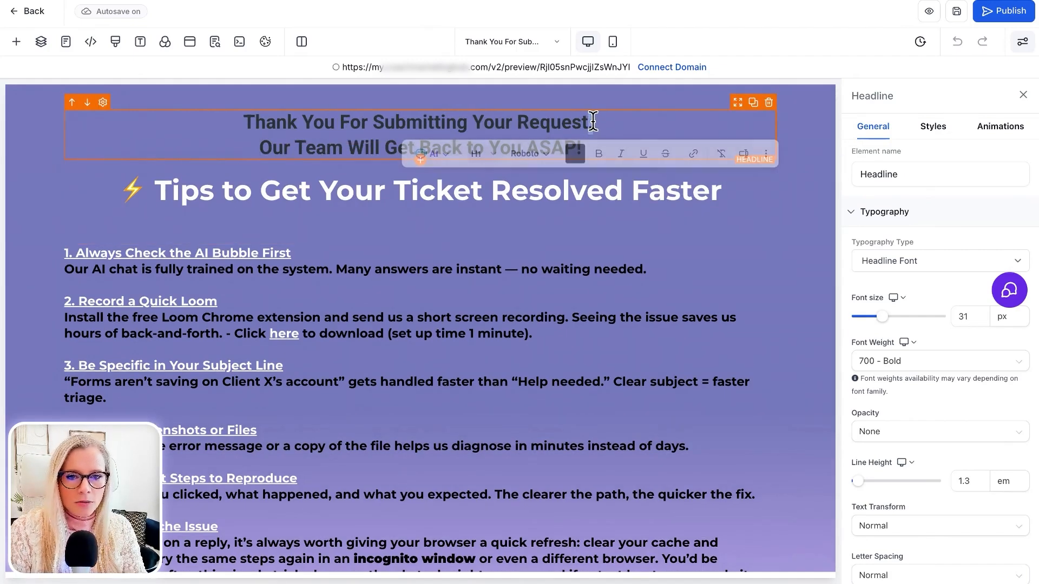
drag(594, 122, 588, 122)
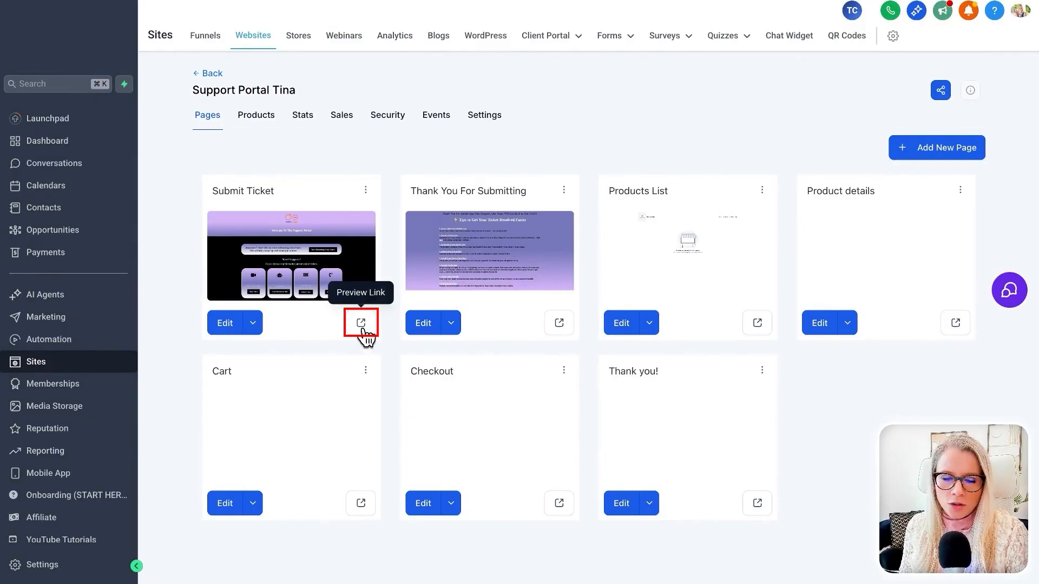
Step: Preview the Submit Ticket page and look through the support ticket popup form's fields
click(361, 323)
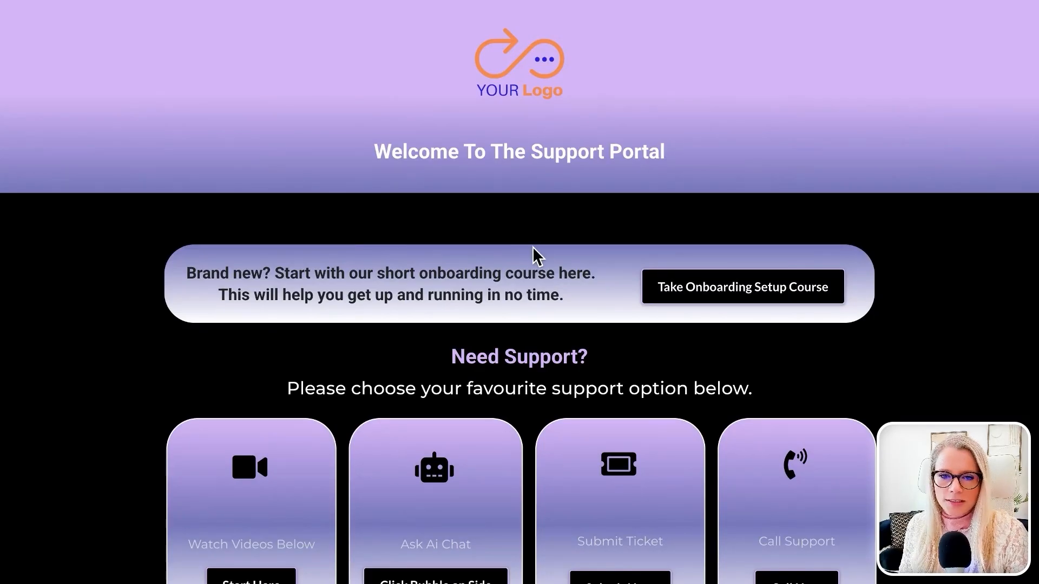
scroll(599, 384, down, 3)
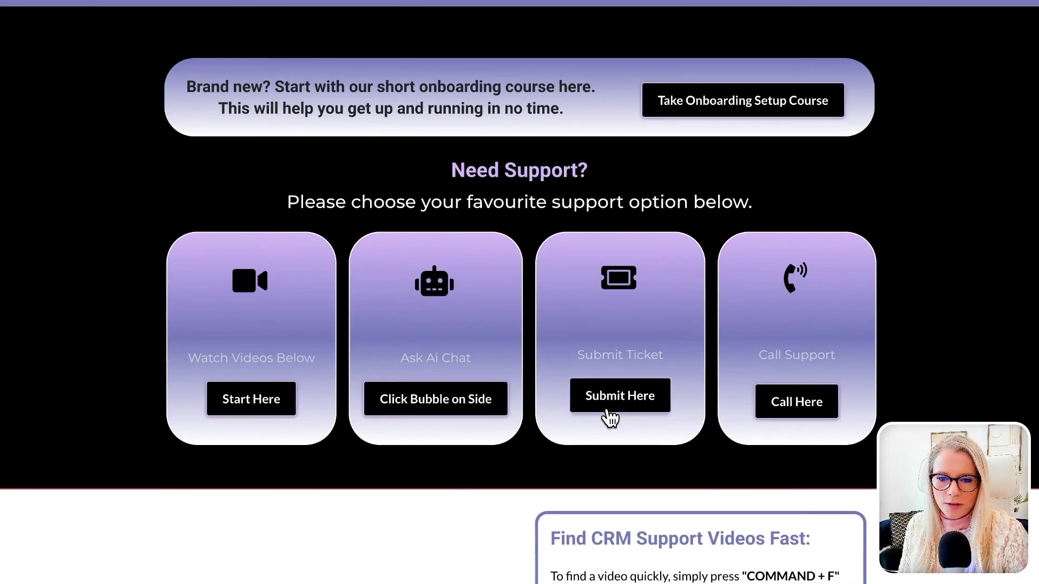
scroll(607, 417, up, 2)
click(616, 518)
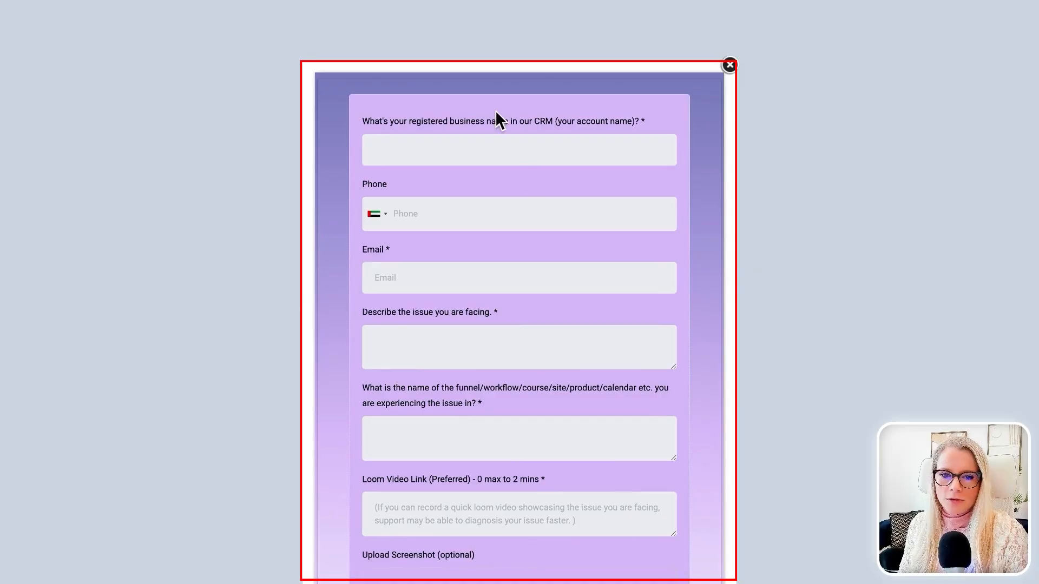
scroll(528, 421, down, 4)
scroll(529, 420, up, 4)
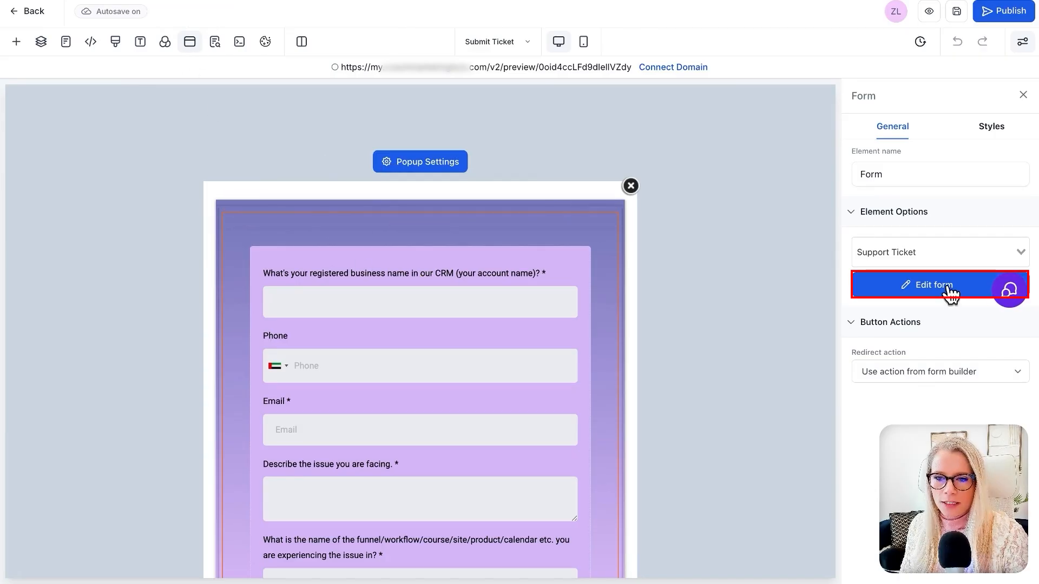
Step: Add a required Full Name field at the top of the Support Ticket form and save the form
click(920, 285)
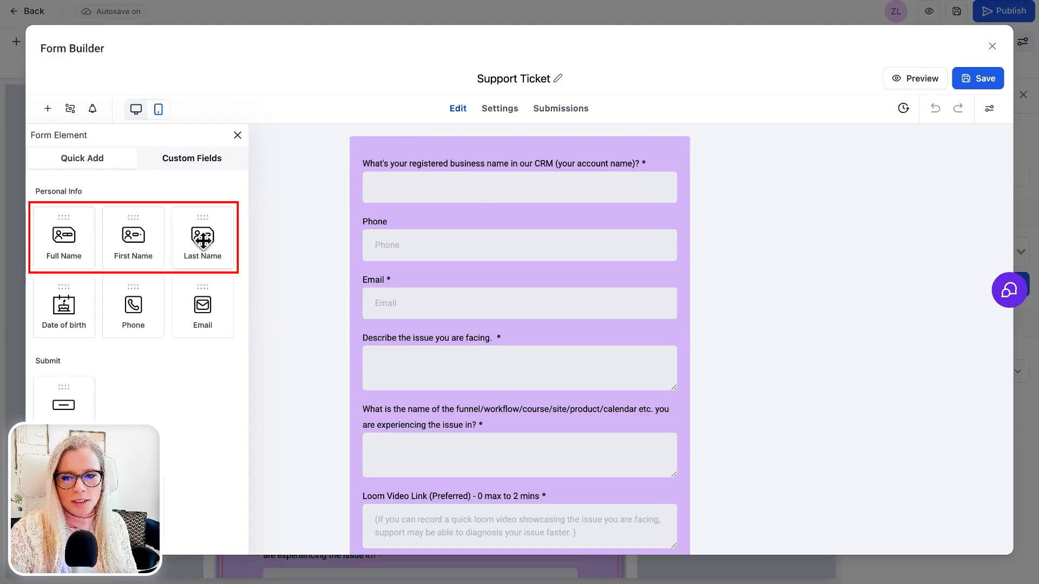
drag(64, 235, 398, 179)
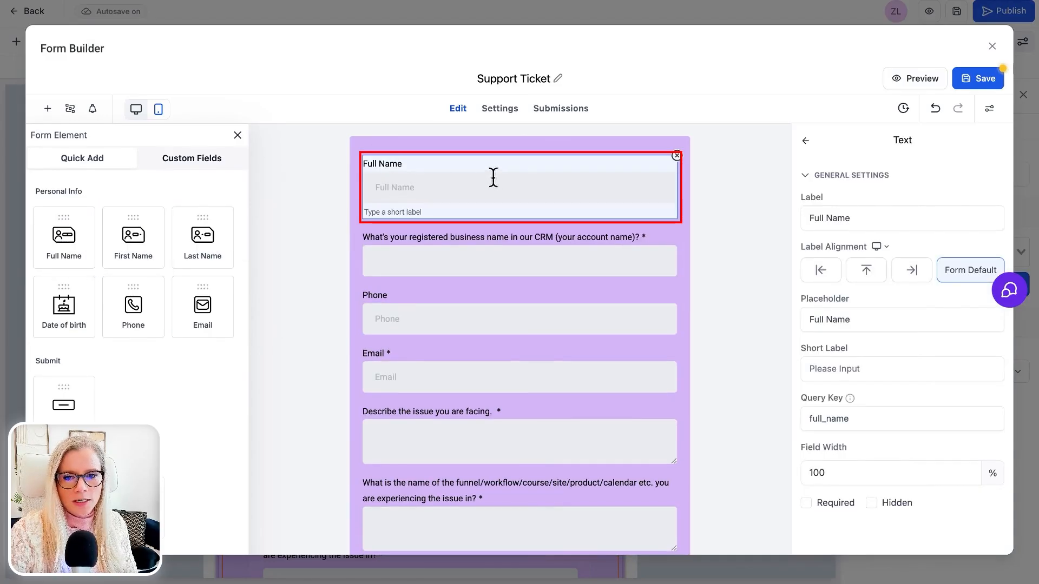
click(807, 503)
click(970, 80)
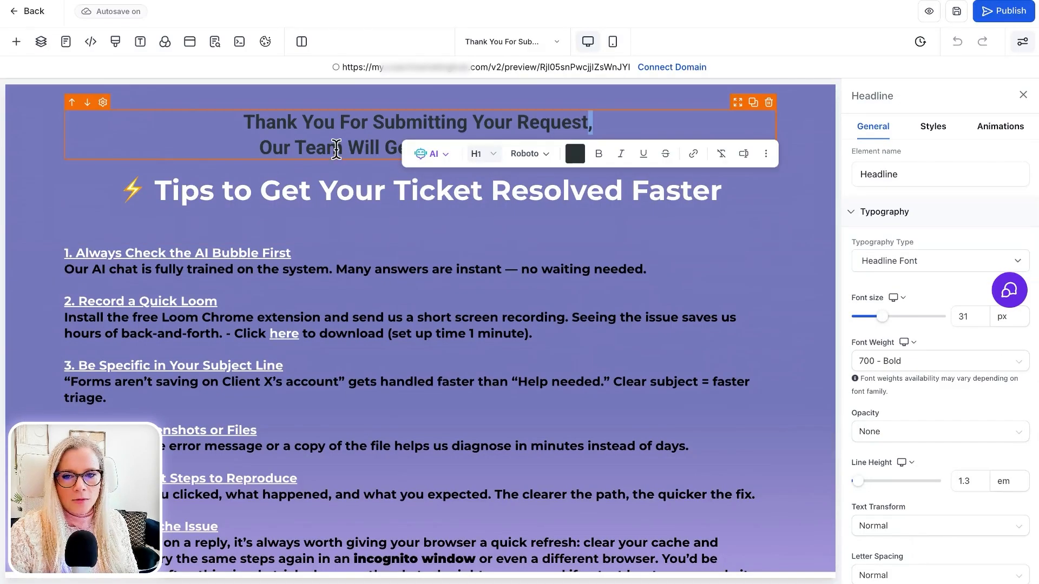
Step: Replace the comma after "Request" in the top headline with the contact's First Name value followed by a comma, and save the page
click(591, 122)
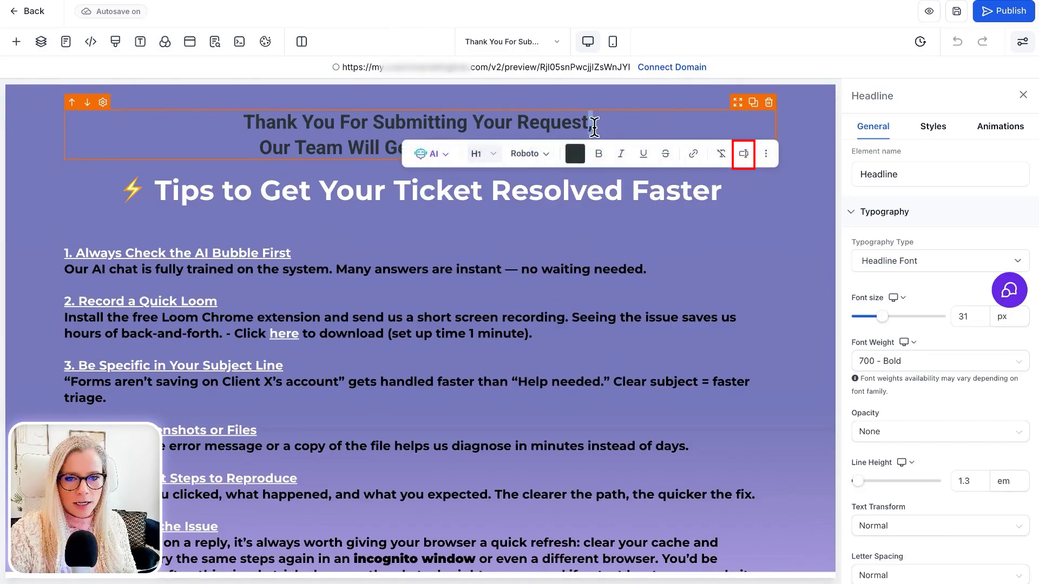
click(743, 154)
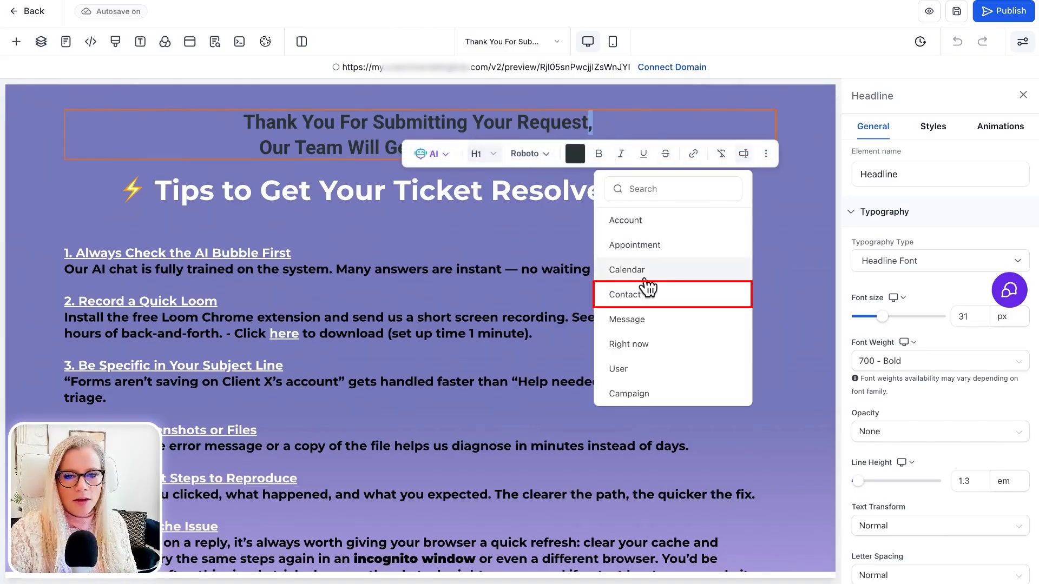
click(638, 297)
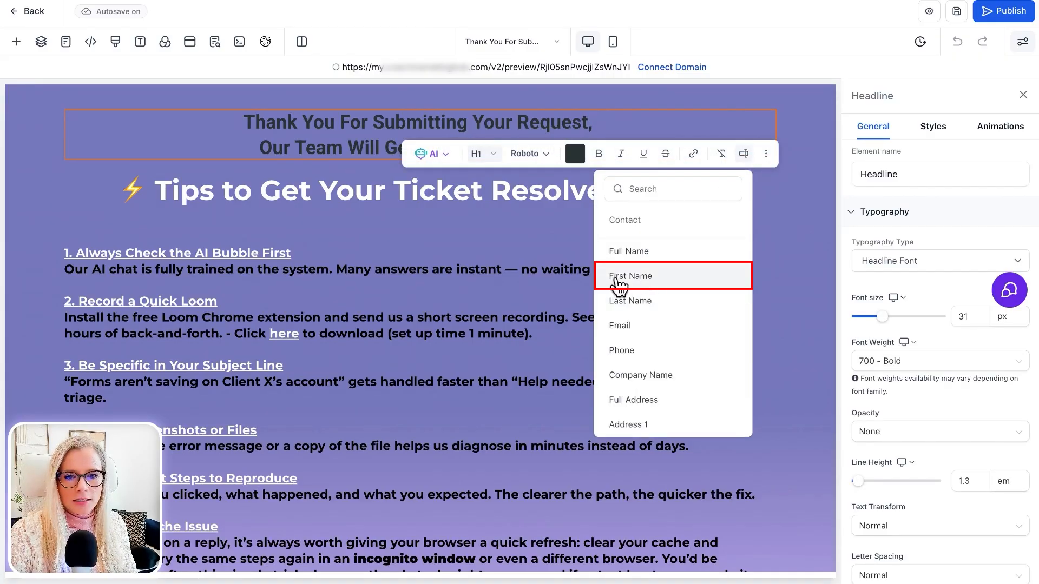
click(655, 283)
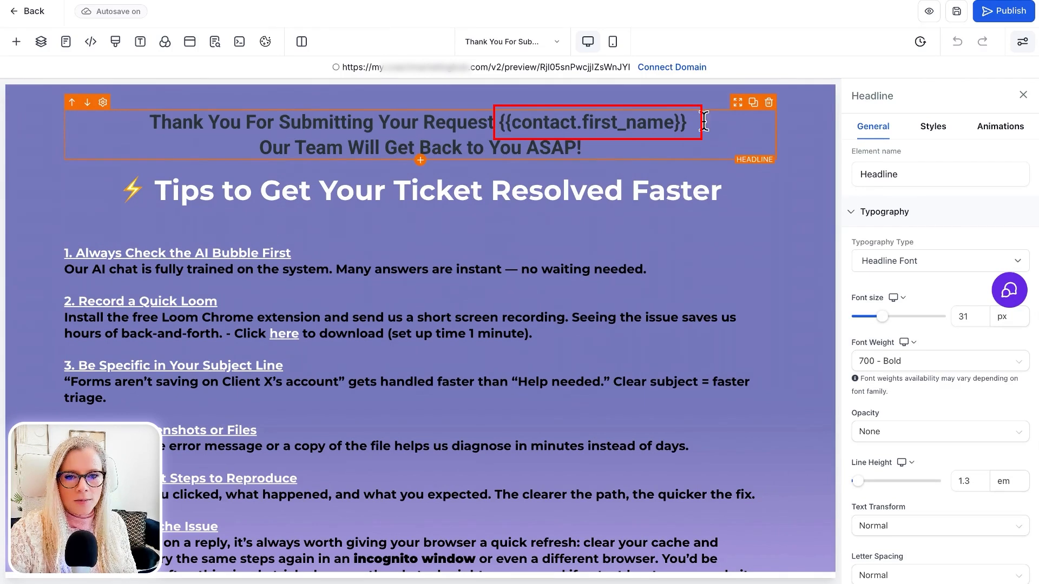
text(,)
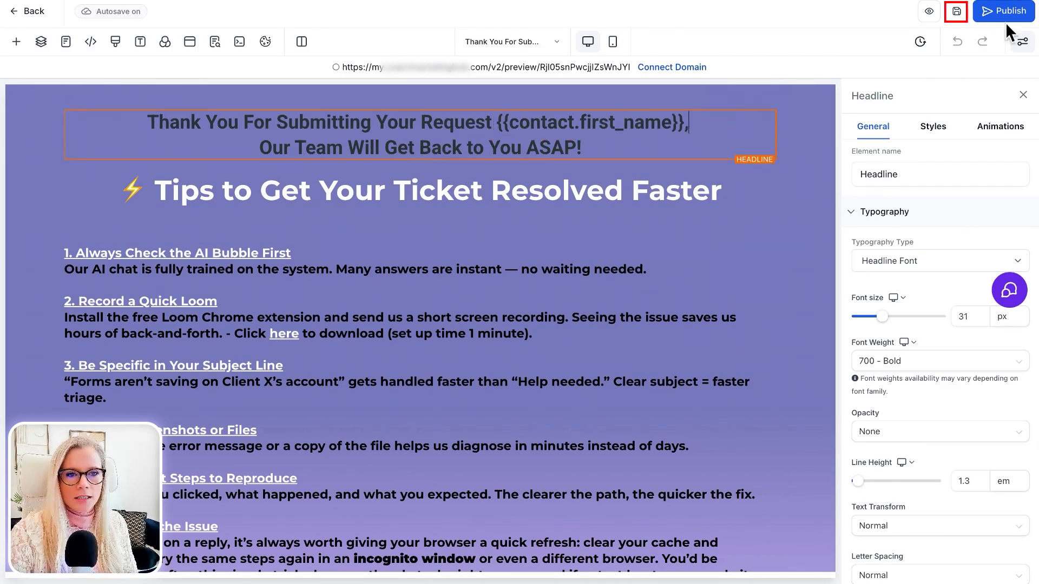
click(964, 19)
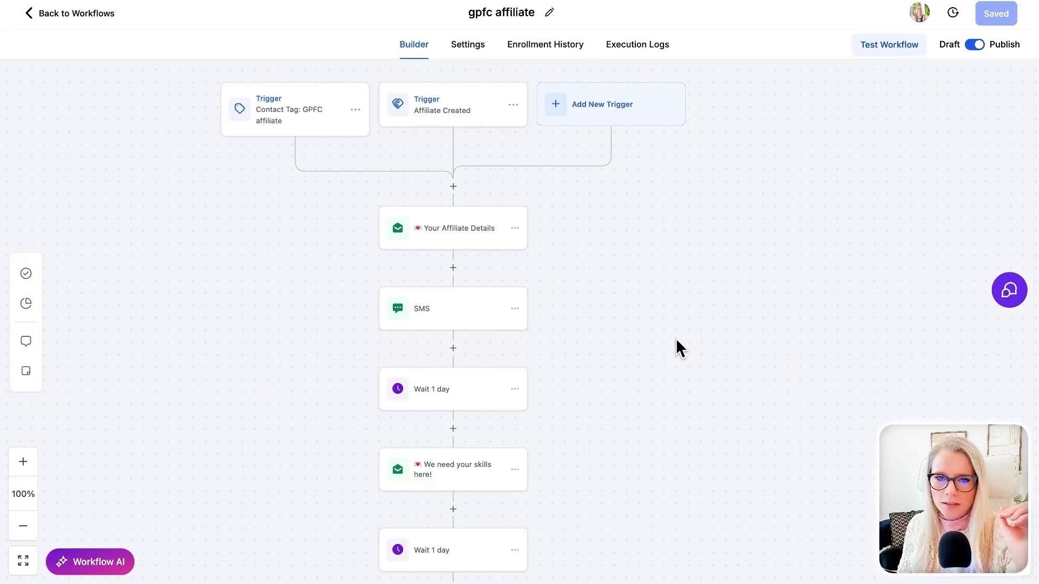
Step: Check the Affiliate Created trigger of the gpfc affiliate workflow and look through the workflow's first actions
drag(654, 324, 689, 327)
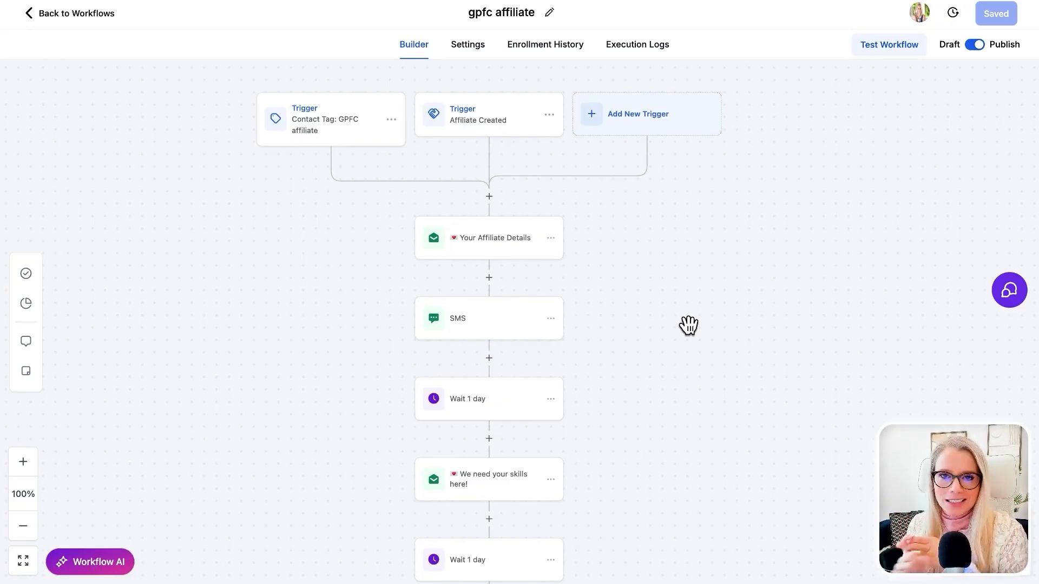
click(503, 134)
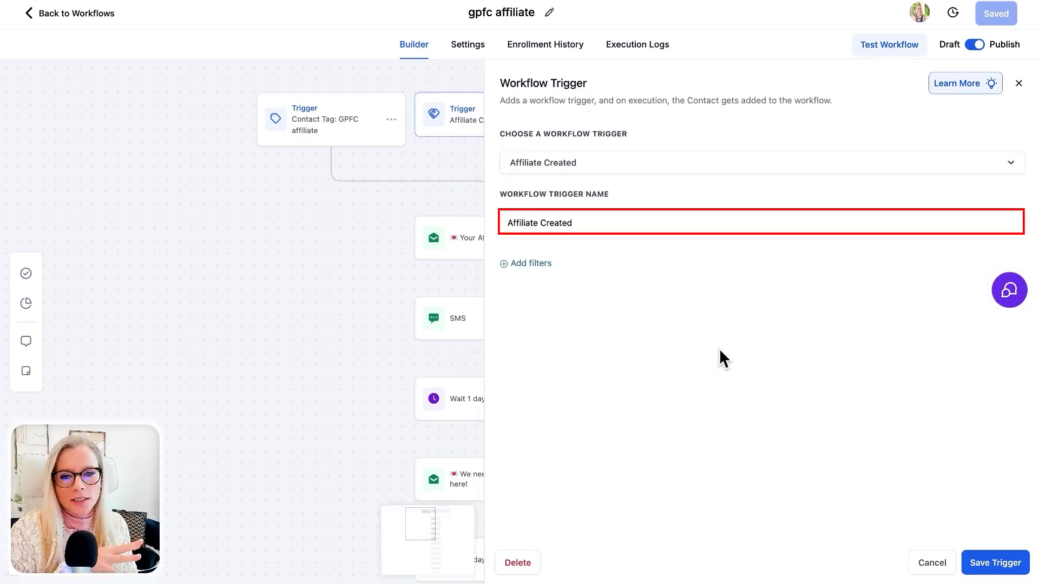
click(931, 563)
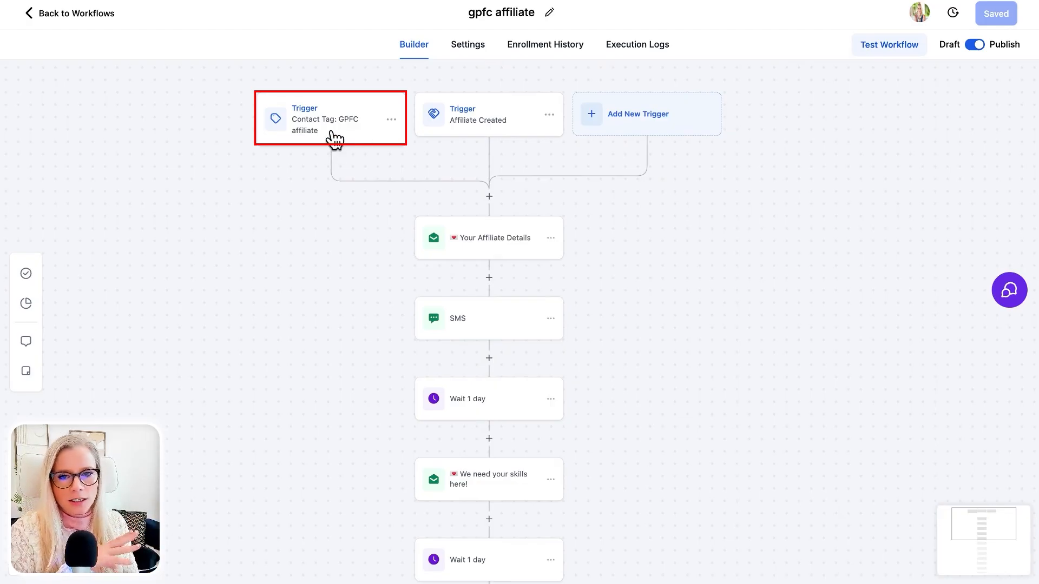
scroll(363, 197, down, 1)
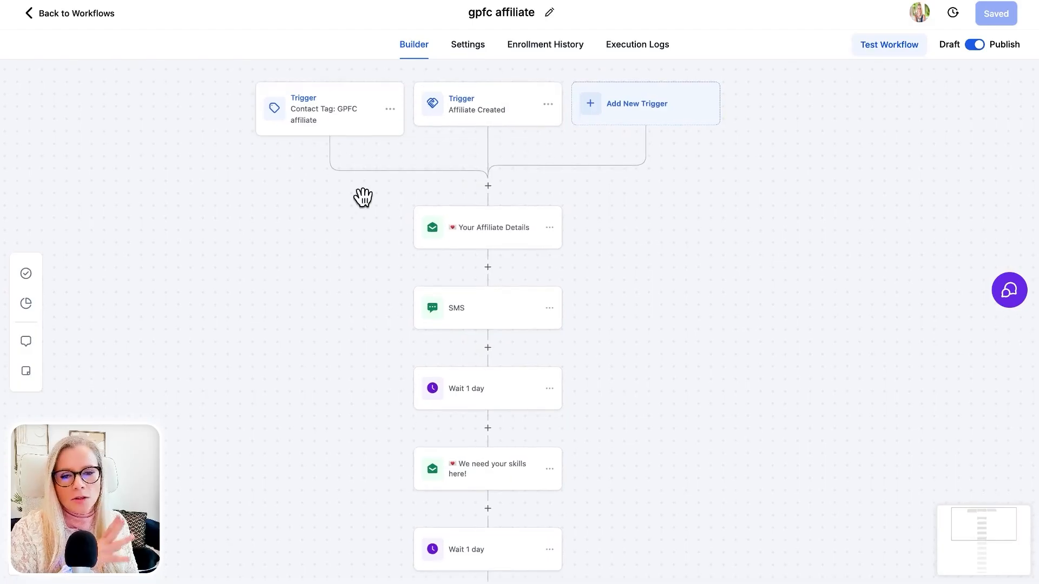
scroll(499, 193, down, 3)
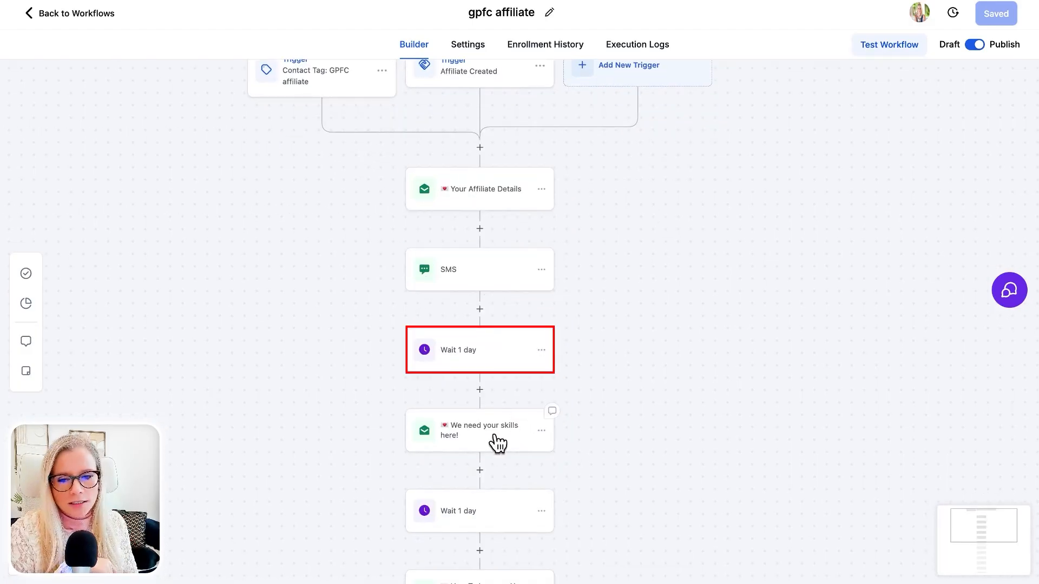
Step: Open the "Your Affiliate Details" email action and examine the first name value in its greeting
click(482, 194)
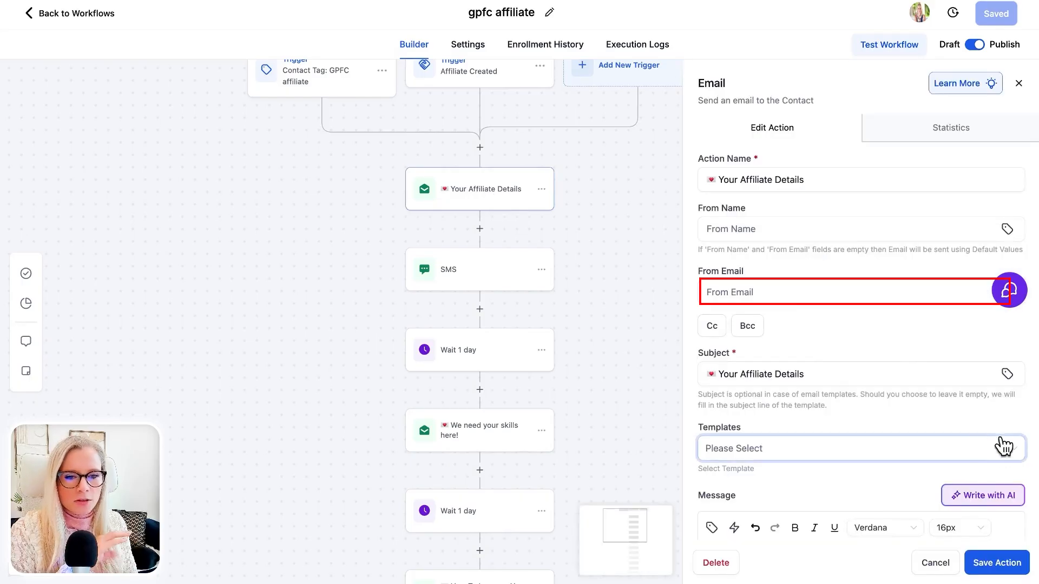
scroll(882, 412, down, 4)
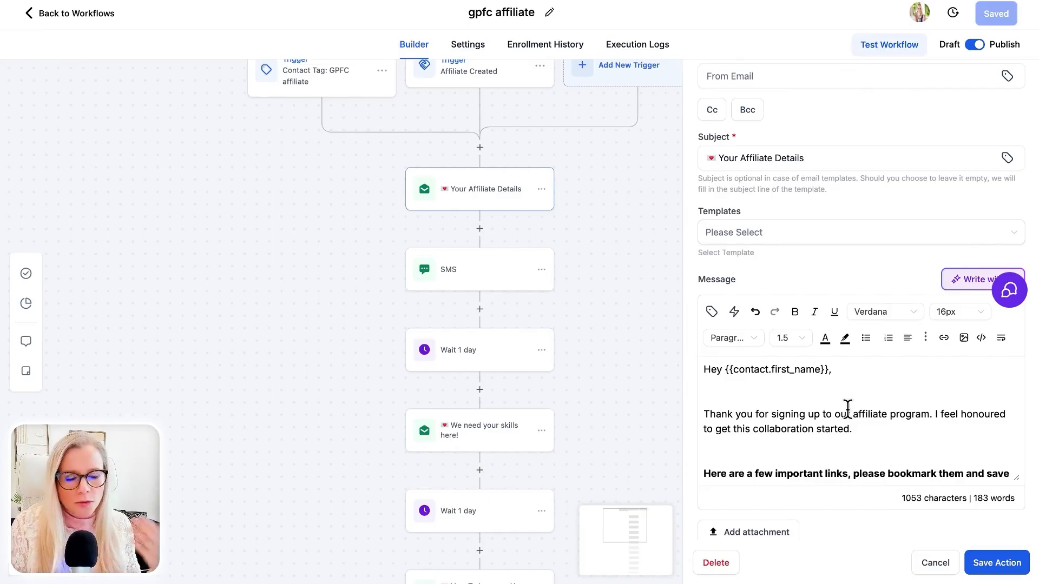
drag(834, 369, 725, 372)
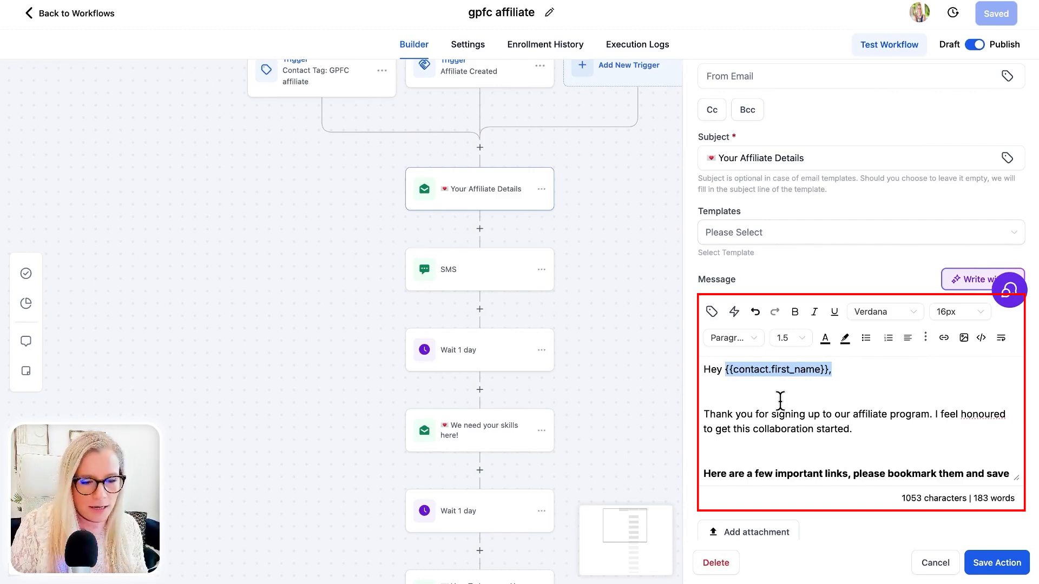
Step: Try inserting the contact's First Name value on a new line below the email greeting, and remove it
click(841, 371)
key(Return)
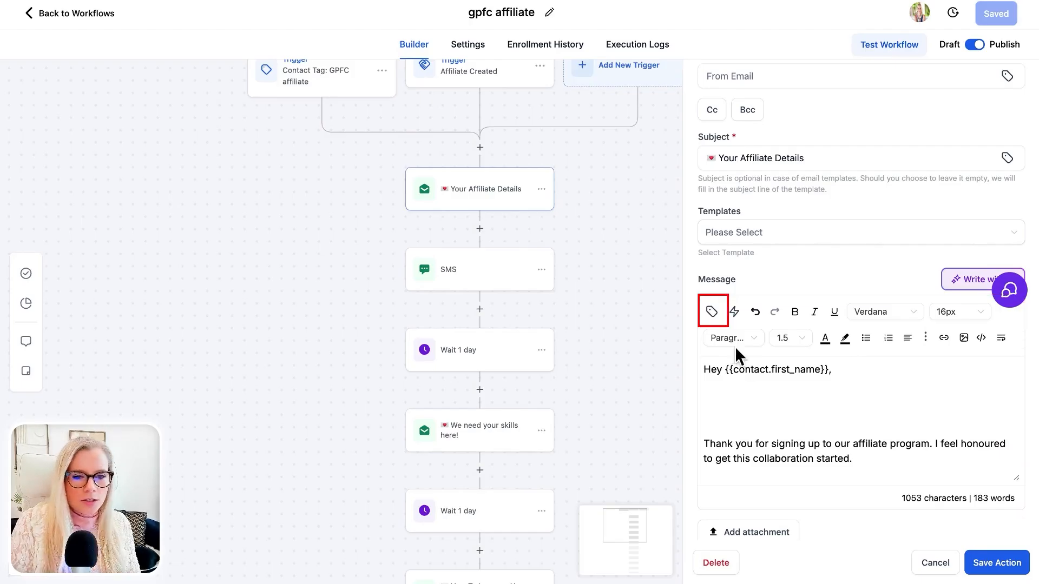
click(712, 313)
click(697, 28)
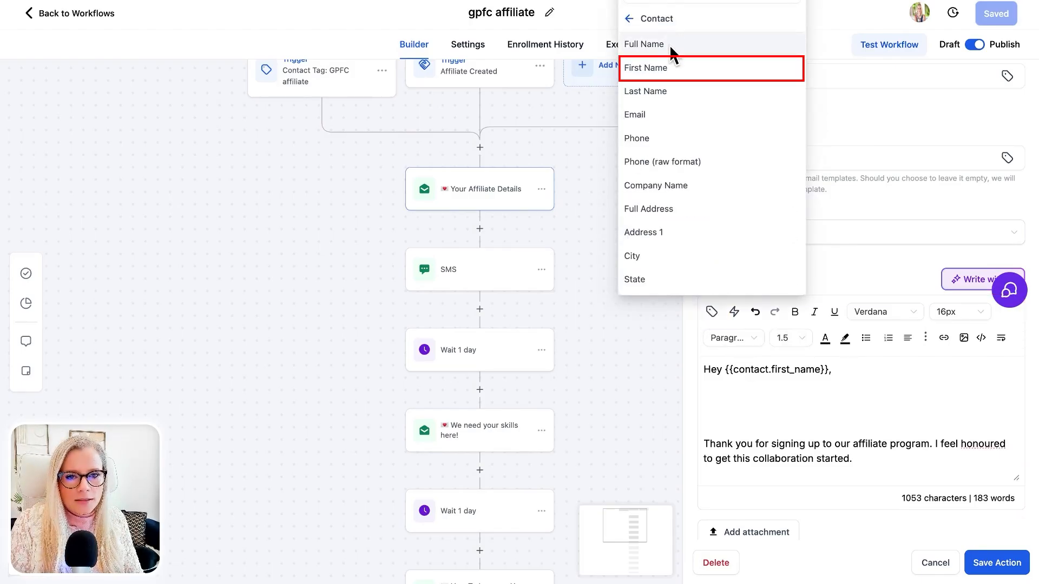
click(671, 70)
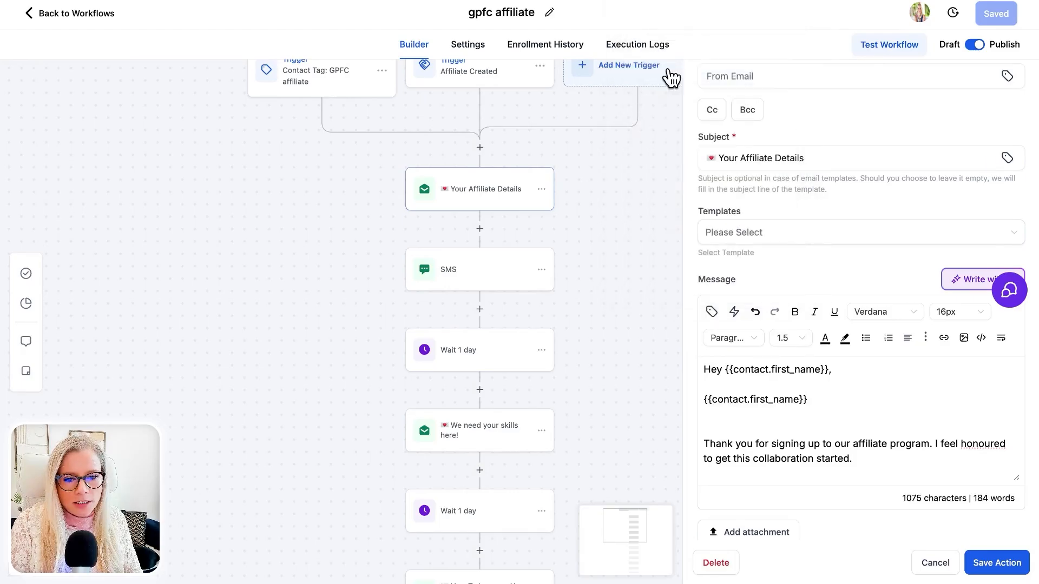
drag(811, 399, 705, 401)
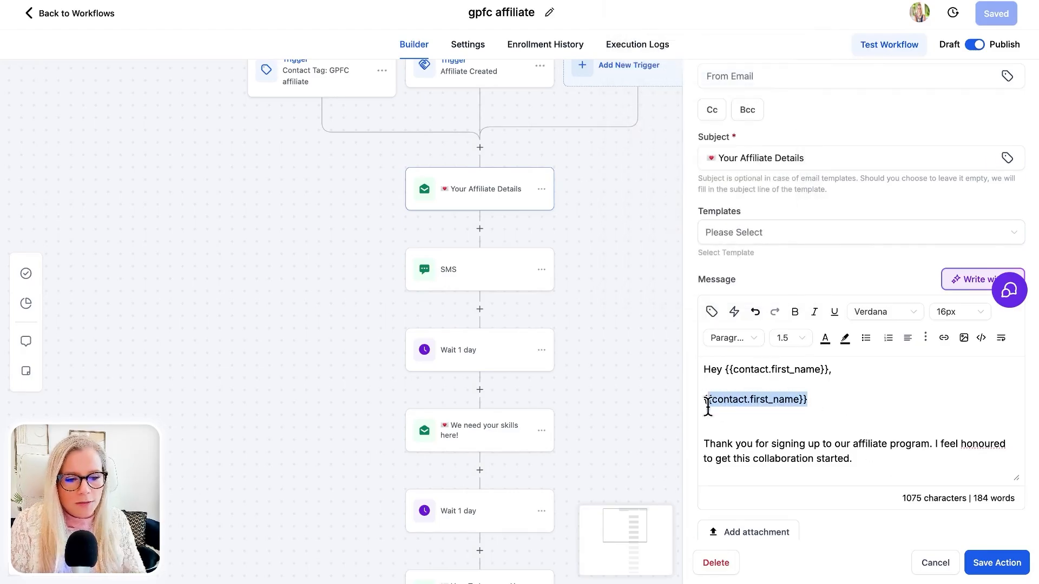
key(ctrl+x)
Step: Open the SMS action and delete the sender's name after "Best," in its message
click(464, 274)
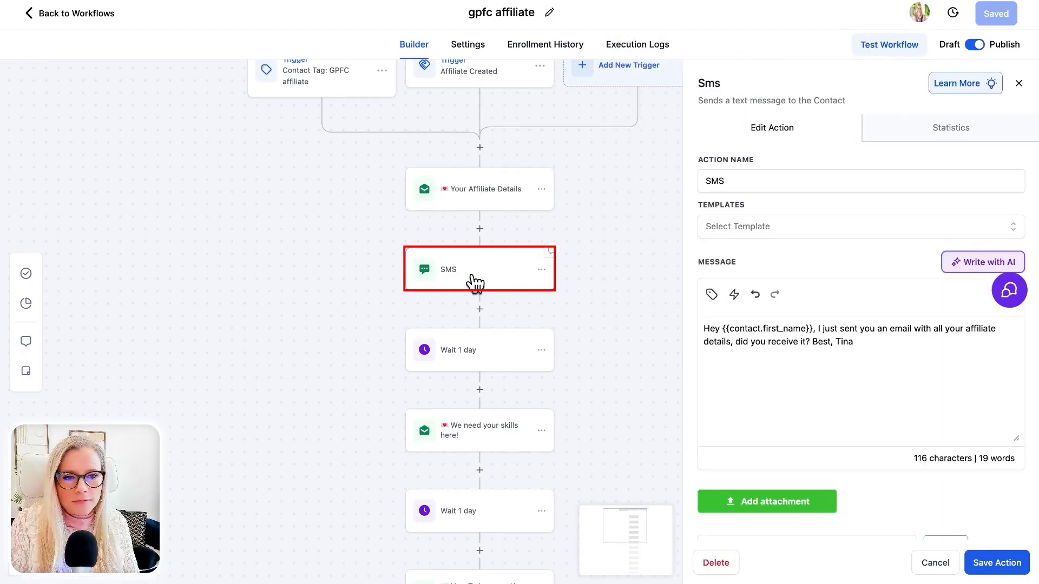
drag(813, 328, 723, 329)
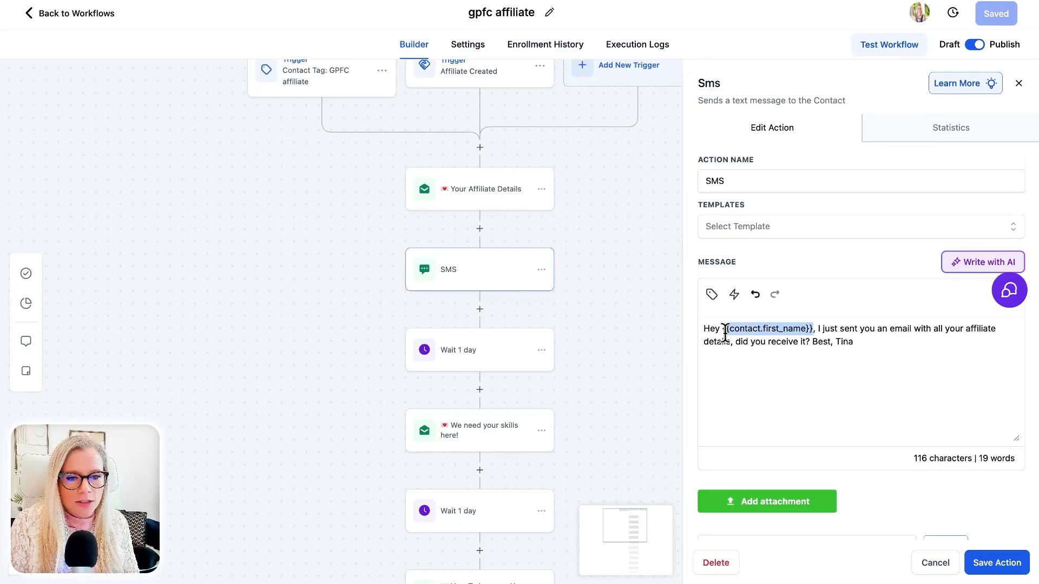
click(890, 348)
text(-)
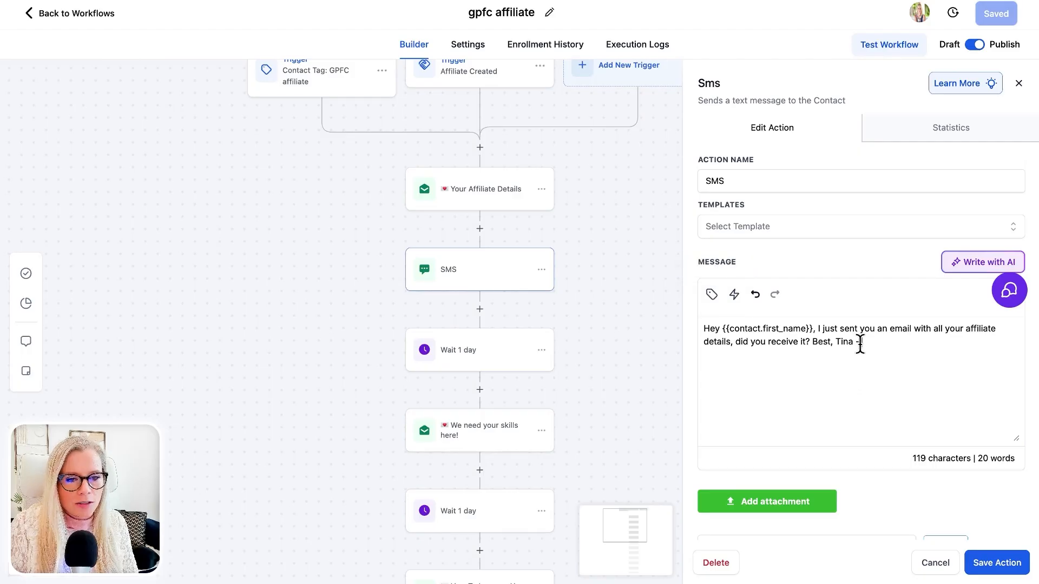
drag(860, 342, 835, 342)
key(BackSpace)
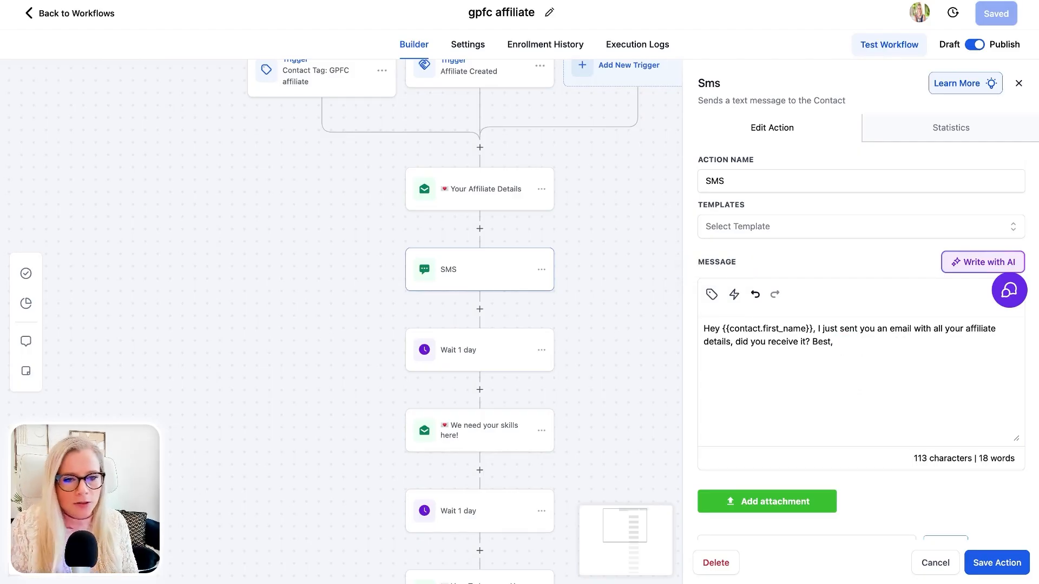
Step: Insert the User First Name custom value after "Best," in the SMS message and remove the extra space before it
click(711, 295)
click(712, 296)
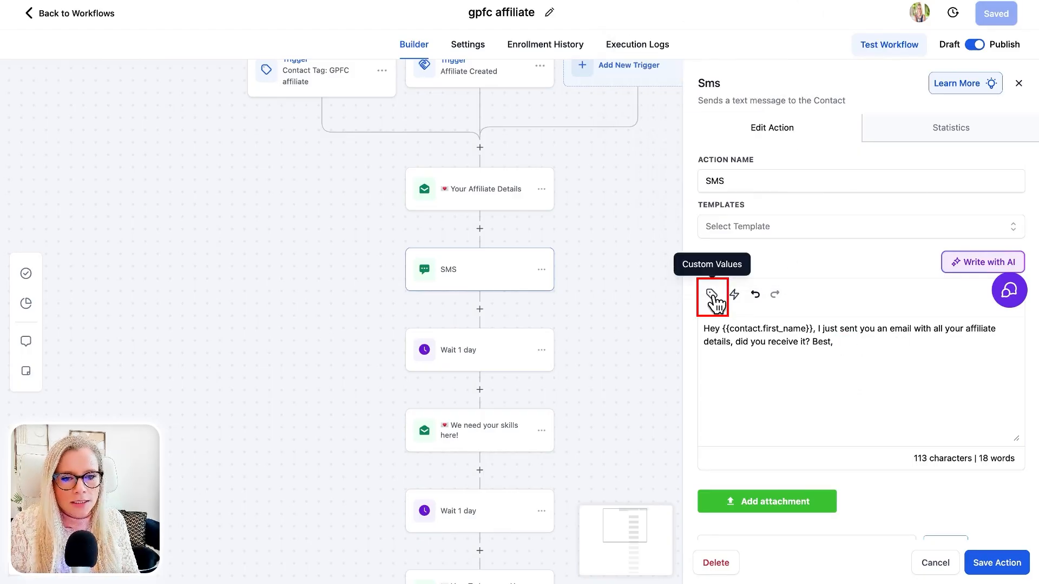
click(712, 295)
click(661, 32)
click(665, 81)
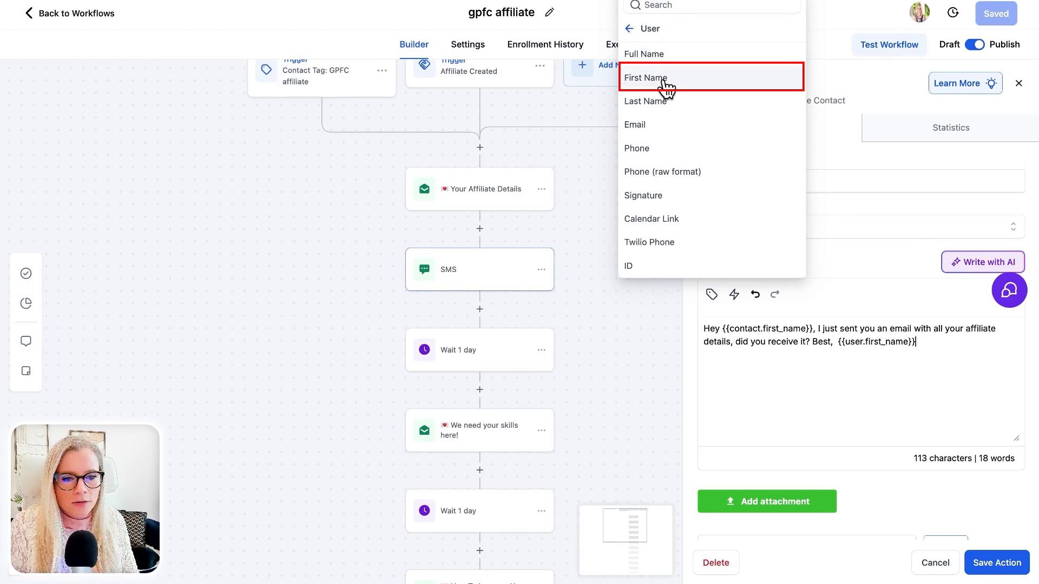
click(838, 342)
key(BackSpace)
click(978, 354)
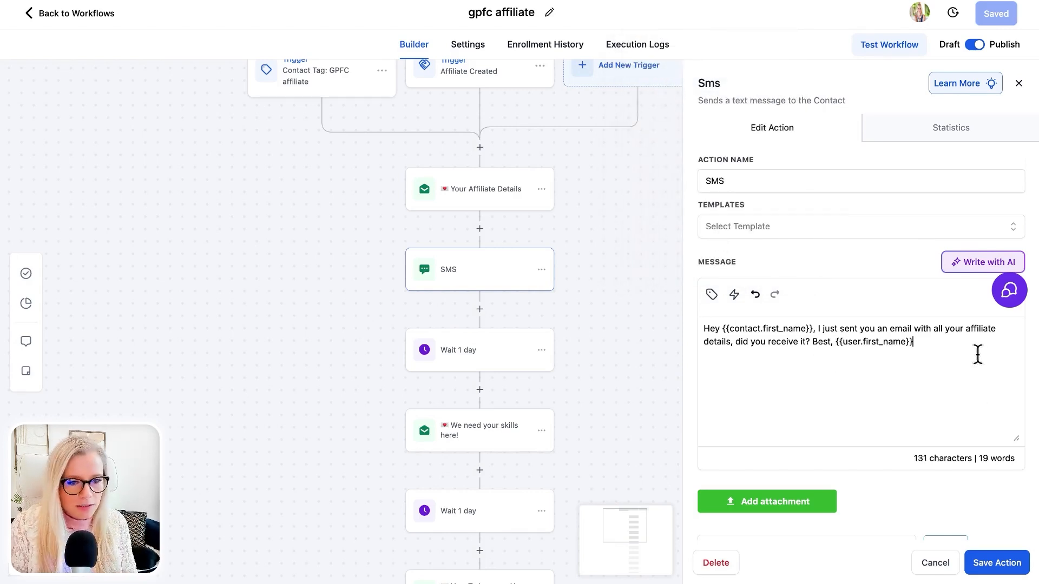
Step: Add a dash after the user's first name value in the SMS message and look through the available User custom values
text(-)
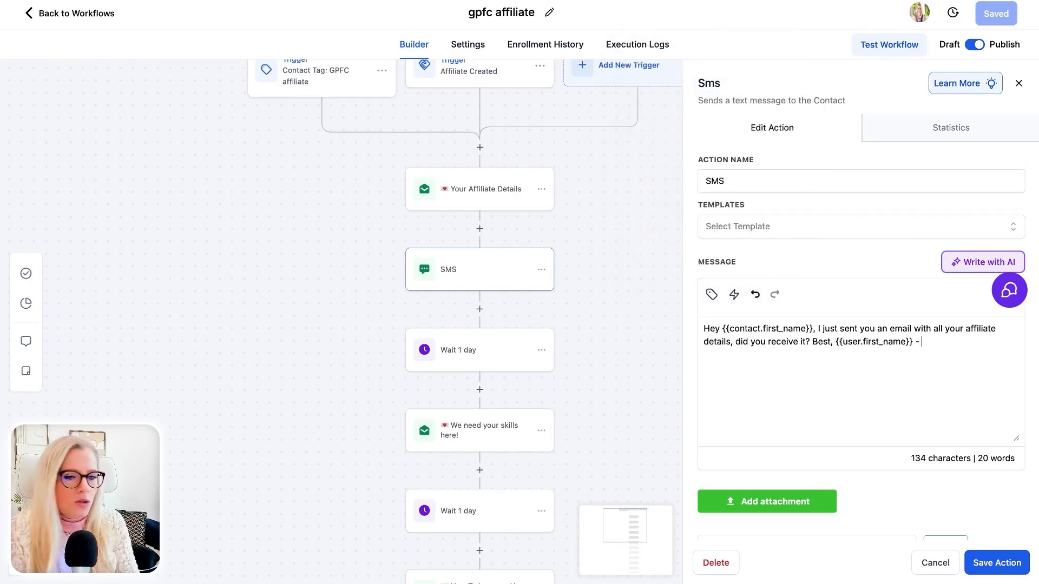
click(711, 294)
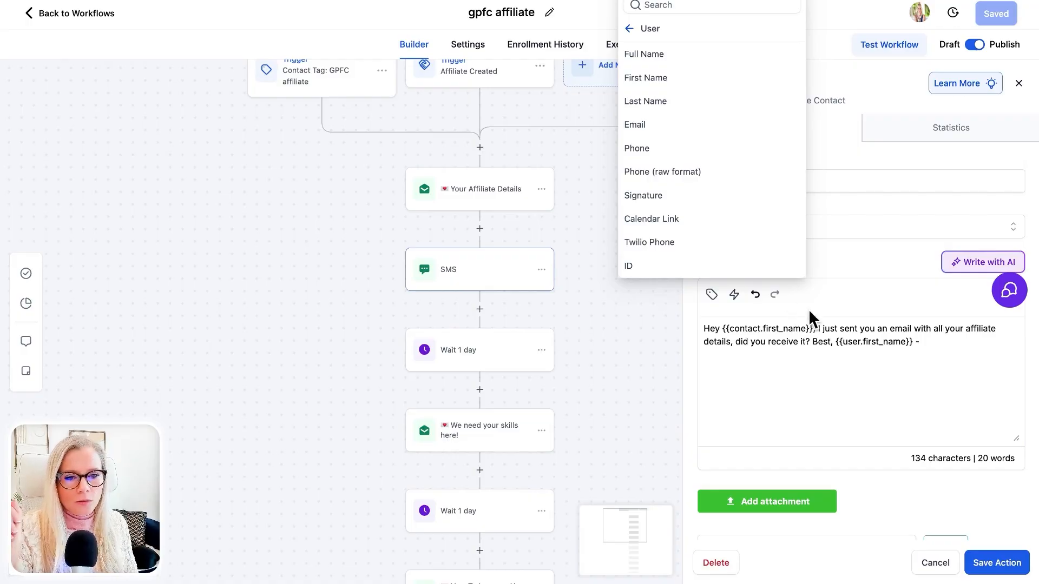
click(921, 344)
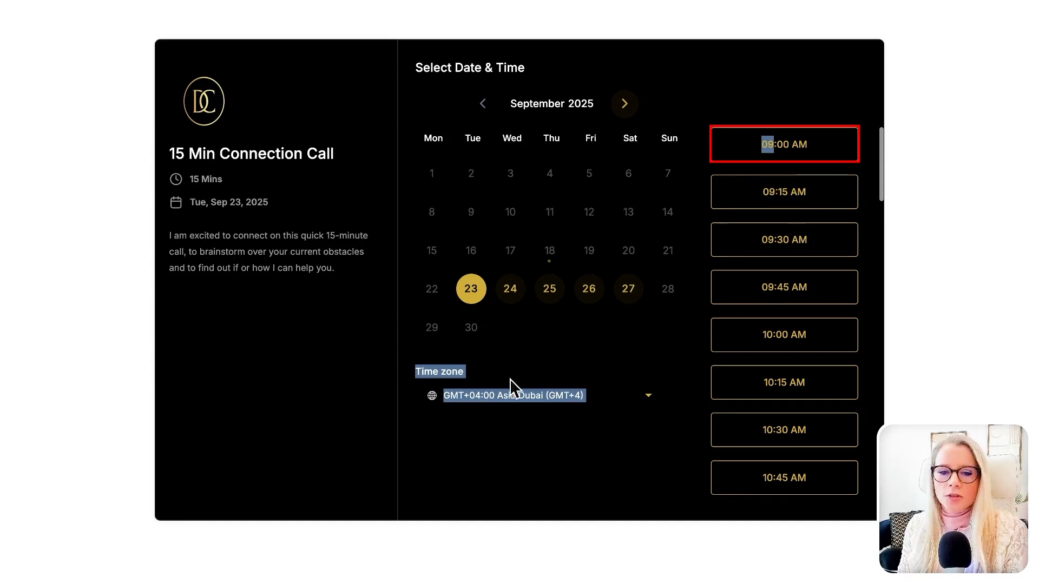
Step: Choose the 09:00 AM slot on September 23 and examine the questions in the 15 Min Connection Call booking form
click(787, 157)
click(789, 158)
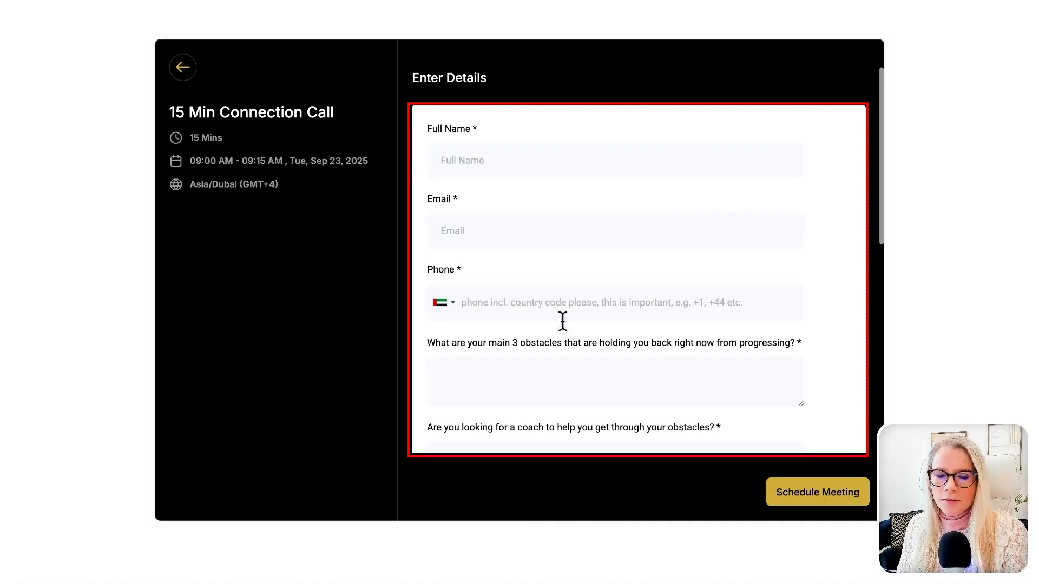
scroll(568, 331, down, 5)
scroll(568, 332, up, 5)
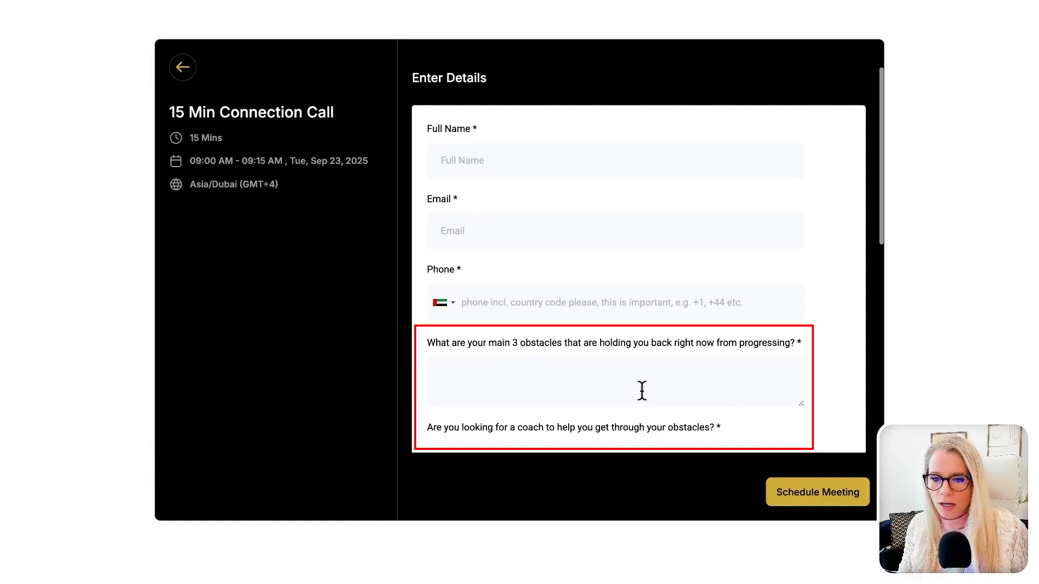
scroll(599, 406, down, 3)
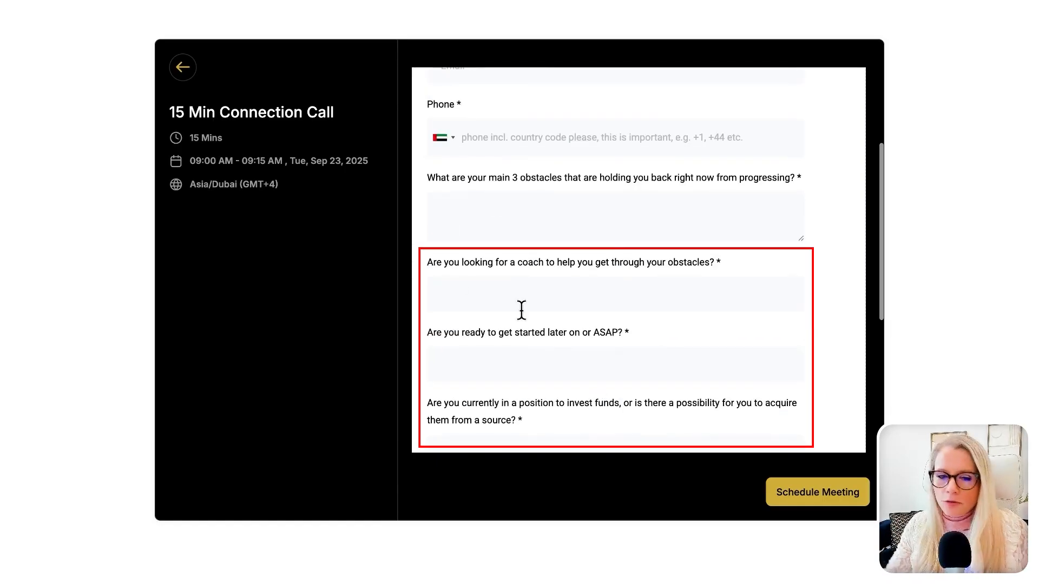
drag(626, 339, 506, 337)
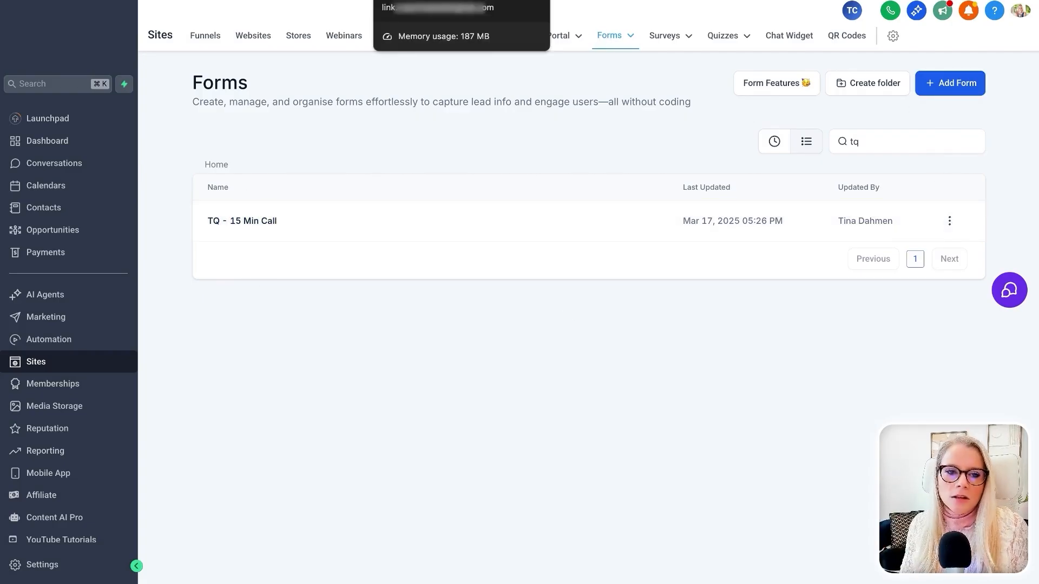
Step: Find the 15 Min Connection Call calendar by searching "con" and check its Forms & Payment settings for the linked form
click(47, 187)
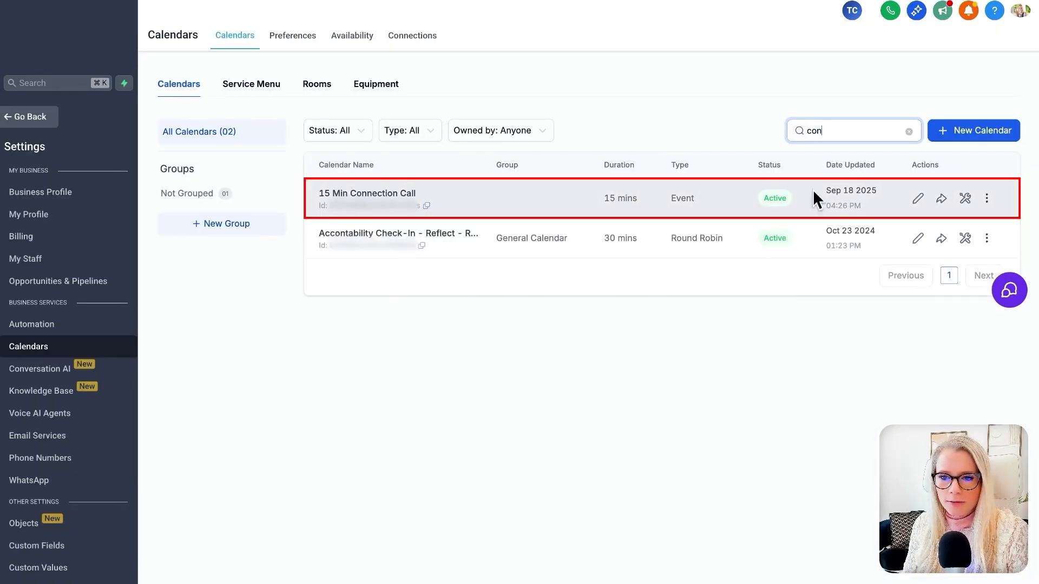
click(918, 199)
click(281, 134)
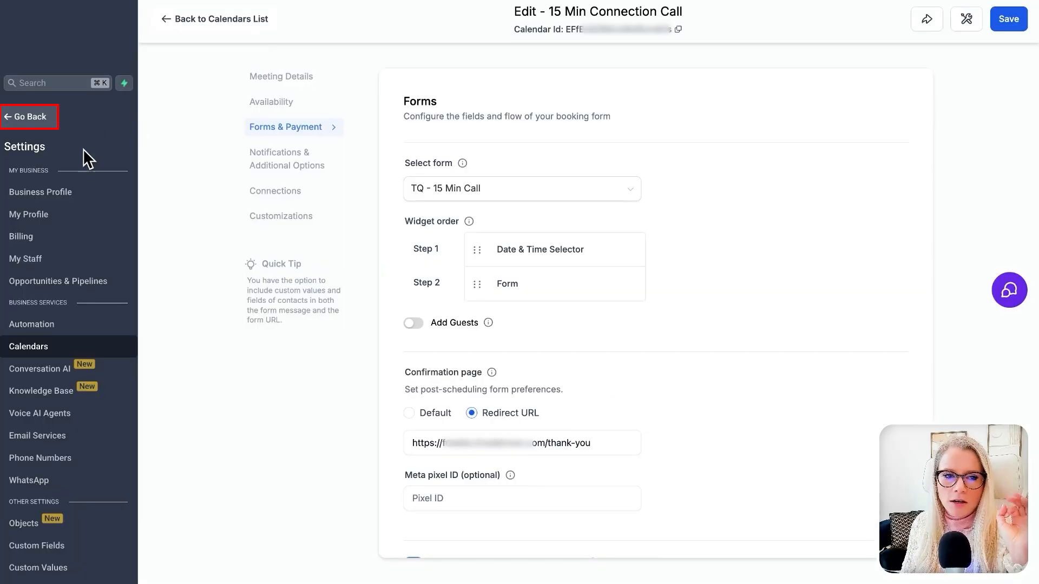
Step: Return to the Forms list, open the TQ - 15 Min Call form for editing and look over its questions
click(15, 120)
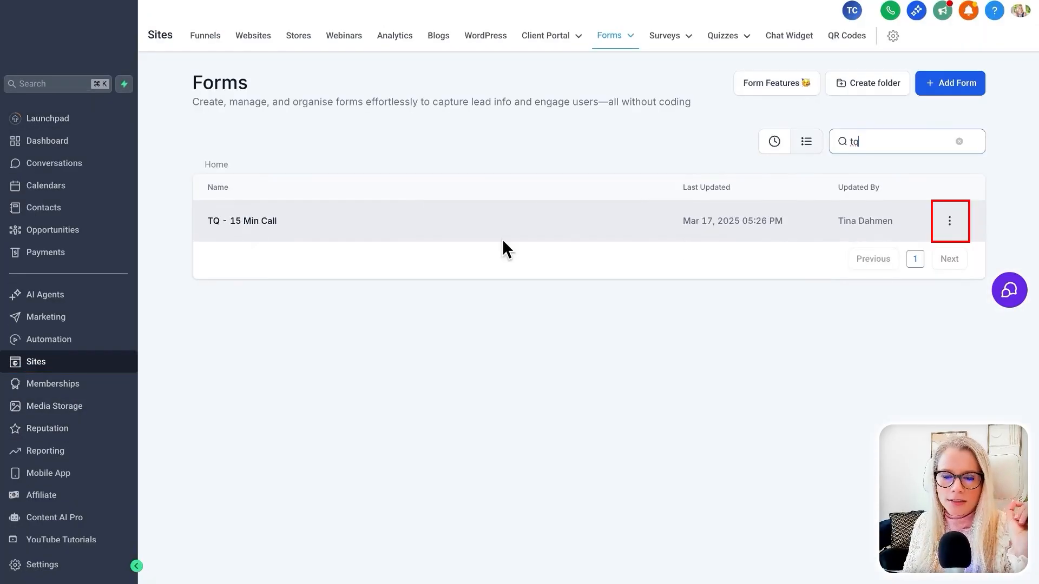
click(949, 222)
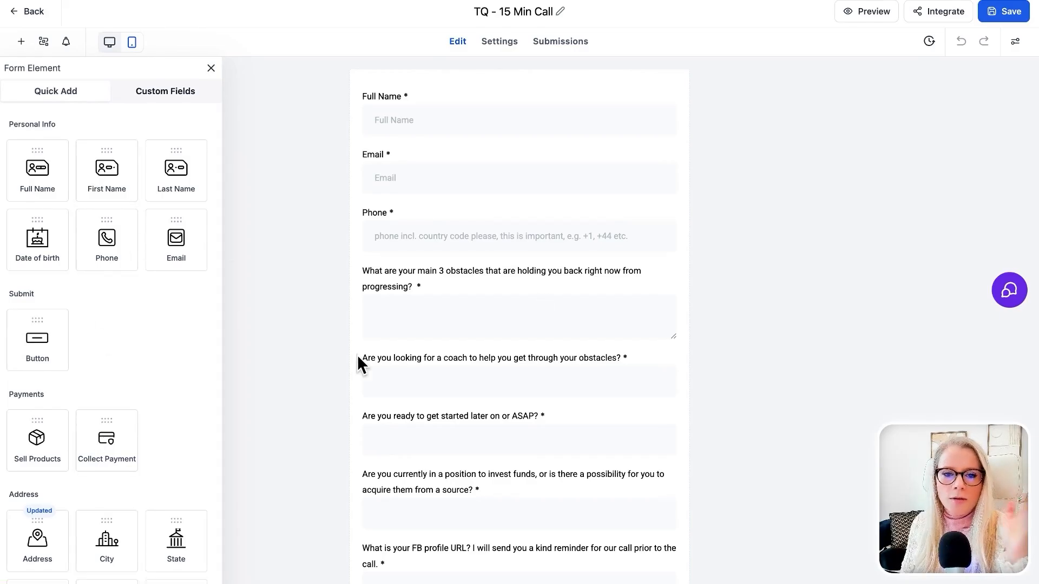
scroll(359, 361, down, 1)
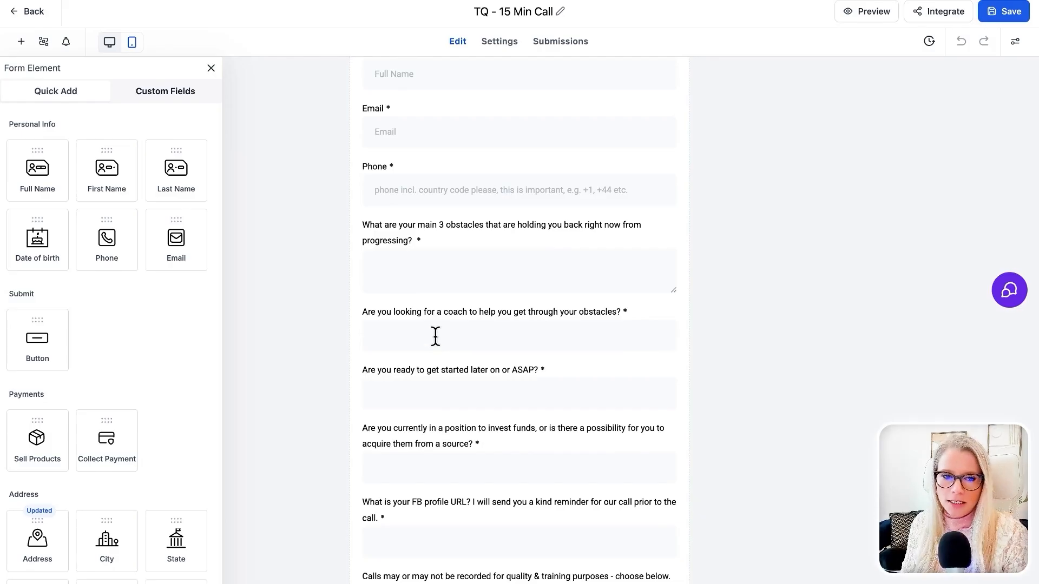
Step: Start a new Multi Line custom field for contacts and name it "This would be a longer question"
click(167, 94)
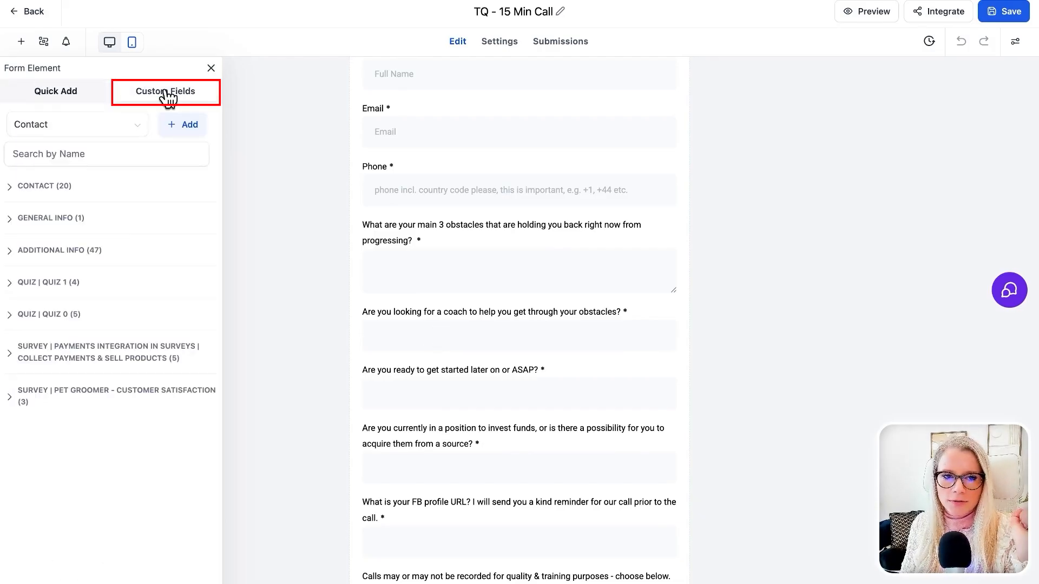
click(182, 131)
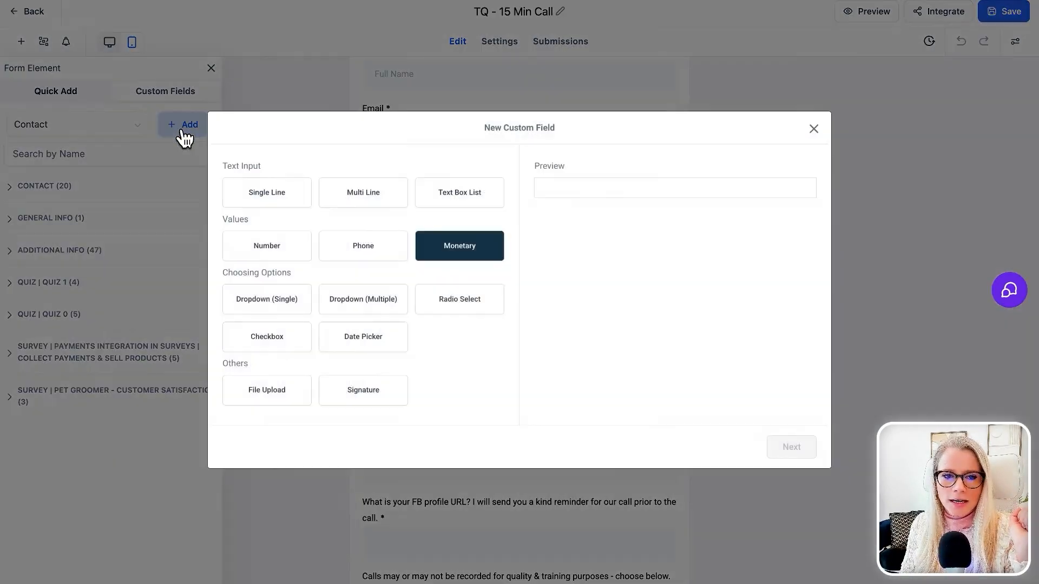
click(369, 193)
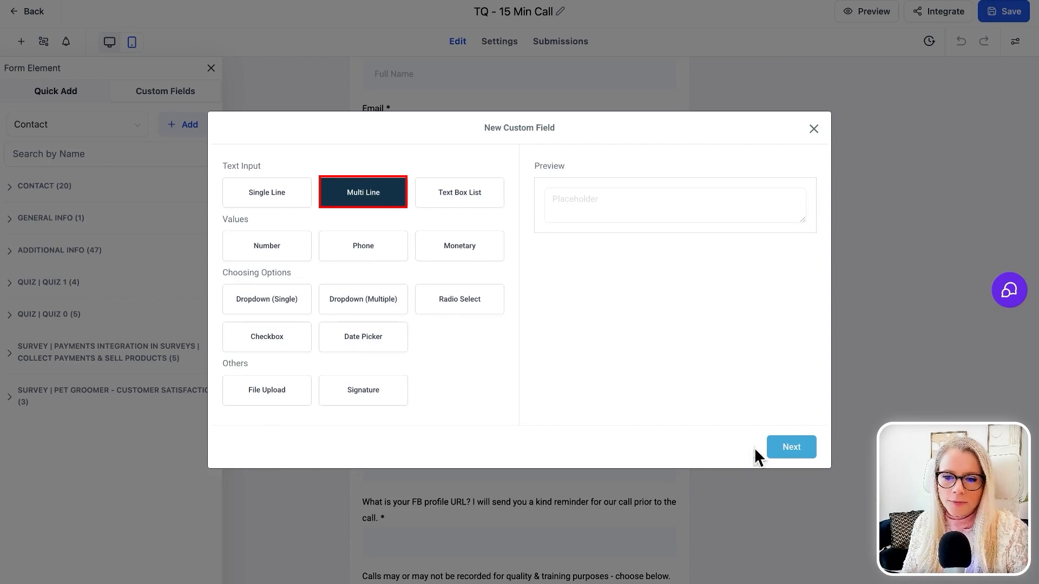
click(779, 448)
click(357, 255)
text(This would be a)
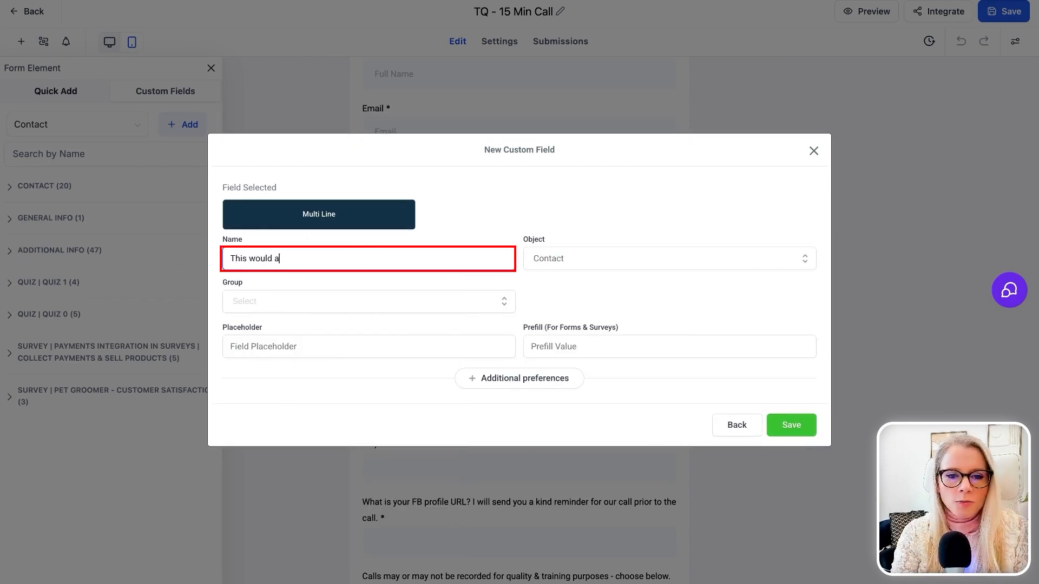
key(BackSpace)
text(be a longer)
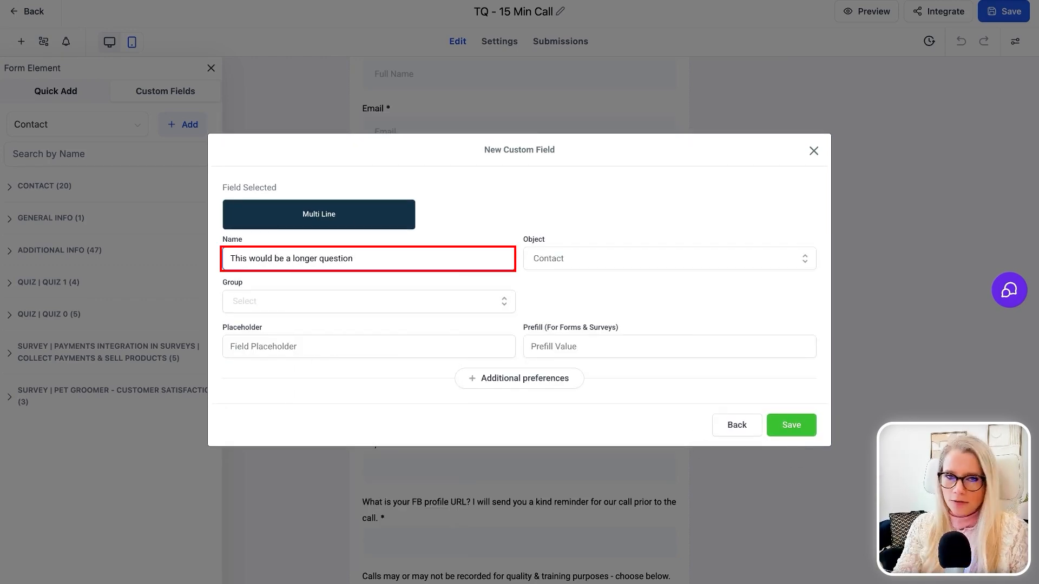
text( question)
key(ctrl+a)
click(469, 241)
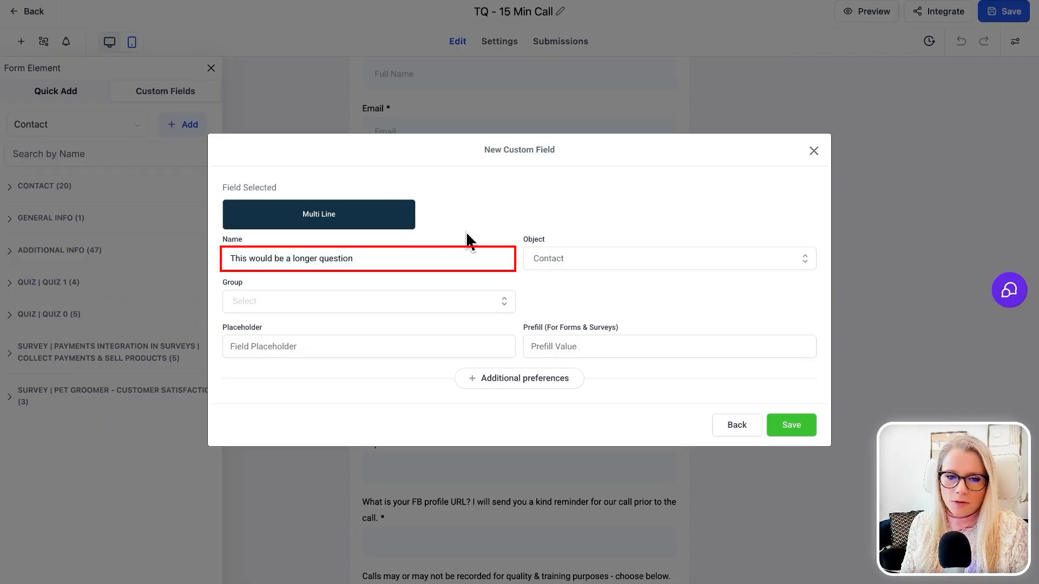
Step: Assign the new custom field to the Additional Info group and save it
click(444, 307)
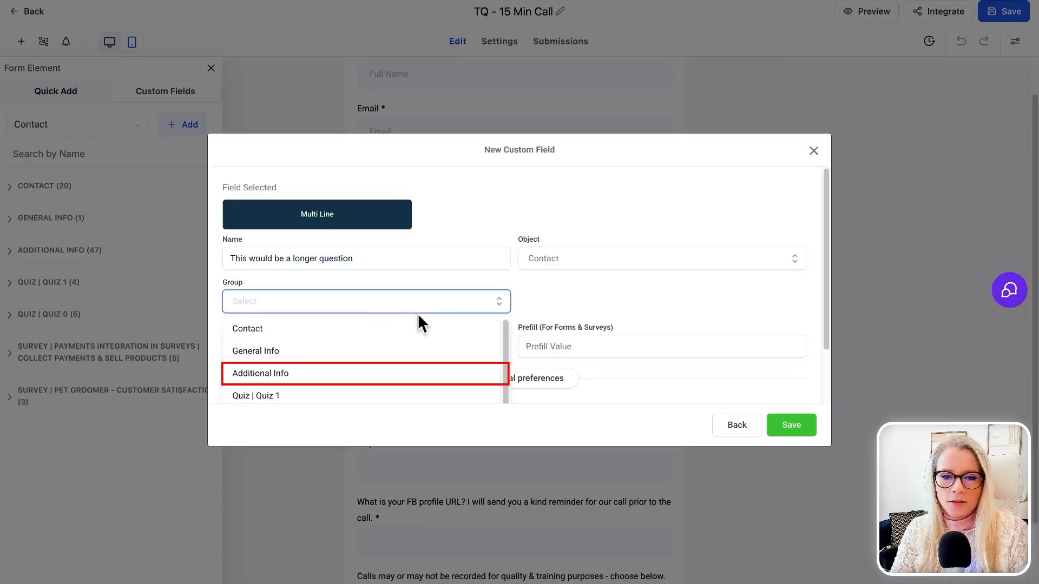
click(356, 373)
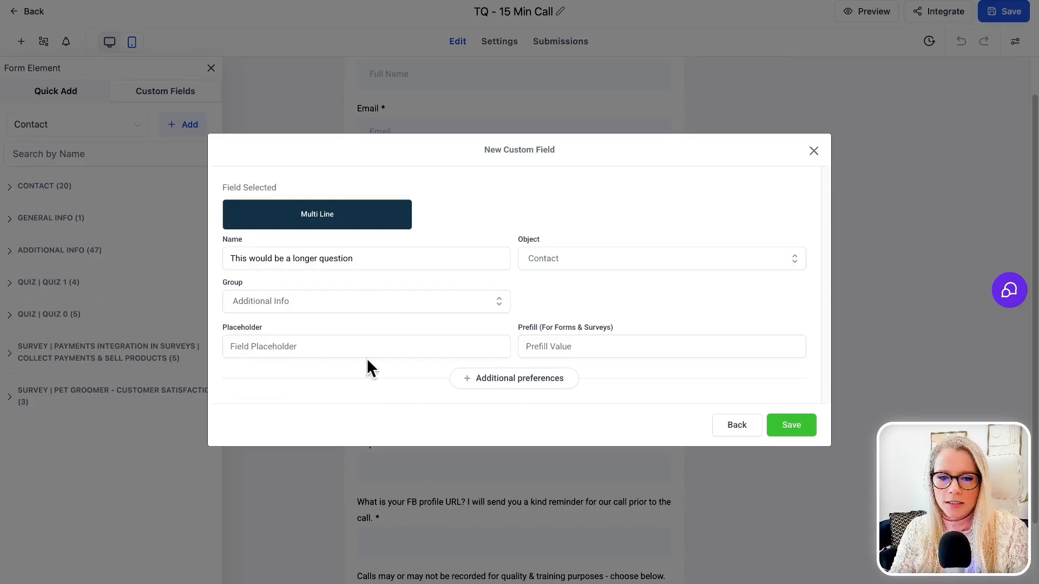
click(801, 430)
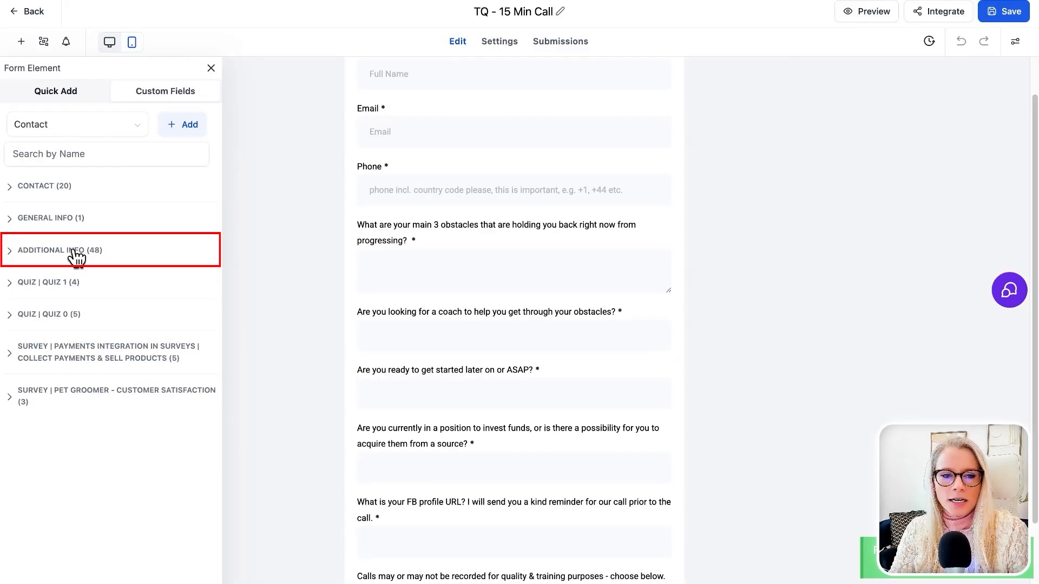
Step: Place the "This would be a longer question" field from Additional Info below the question about looking for a coach in the form
click(96, 260)
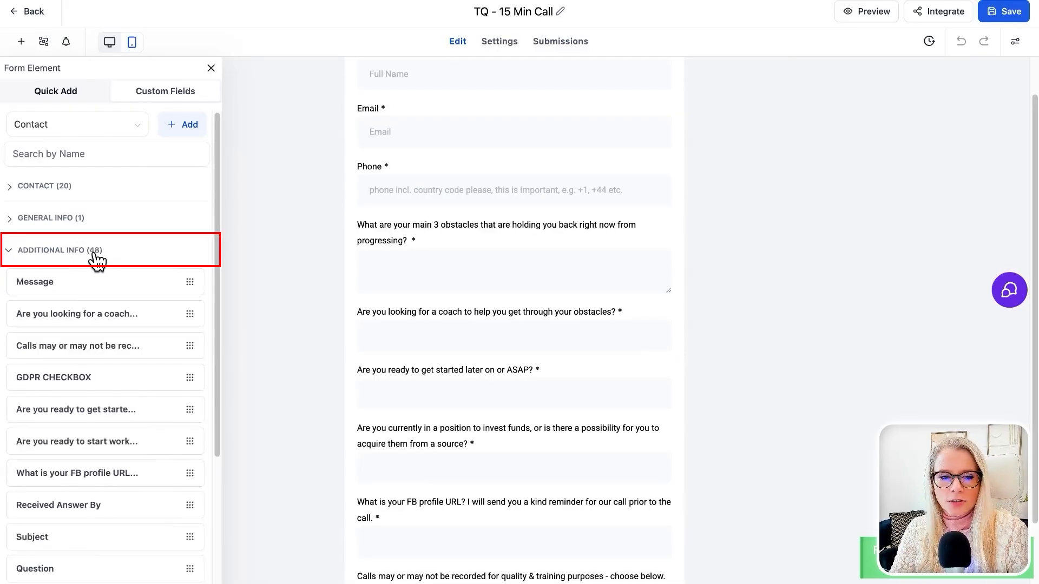
scroll(103, 379, down, 5)
scroll(81, 390, down, 15)
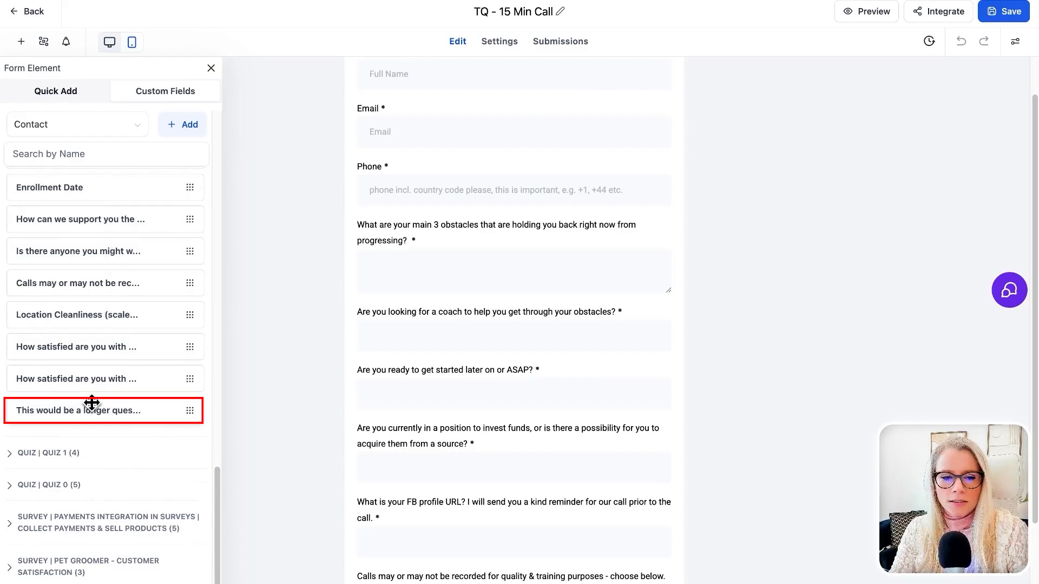
drag(92, 403, 372, 345)
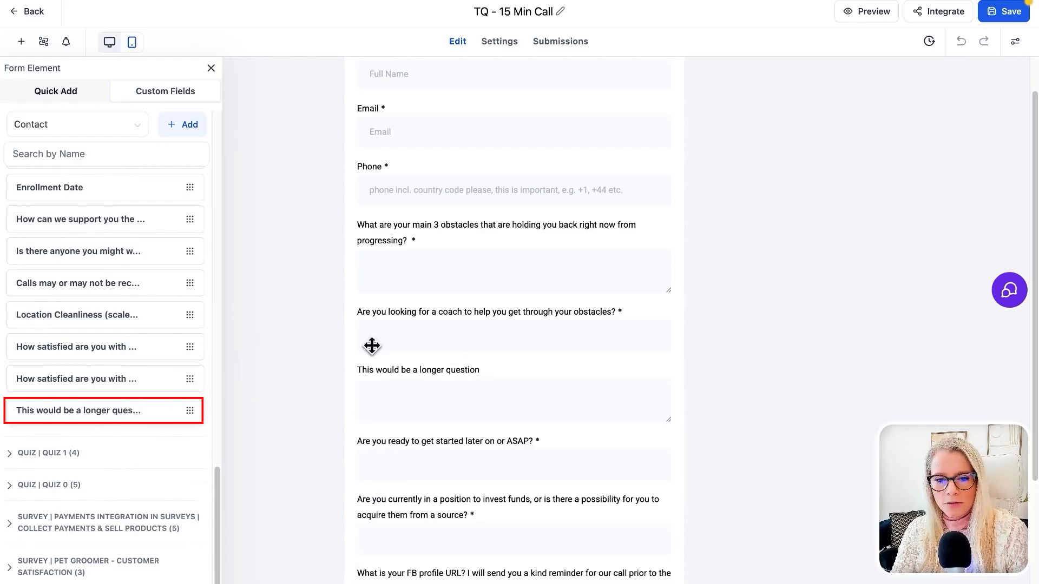
Step: Examine the general settings of the "This would be a longer question" form field, particularly its query key
click(401, 408)
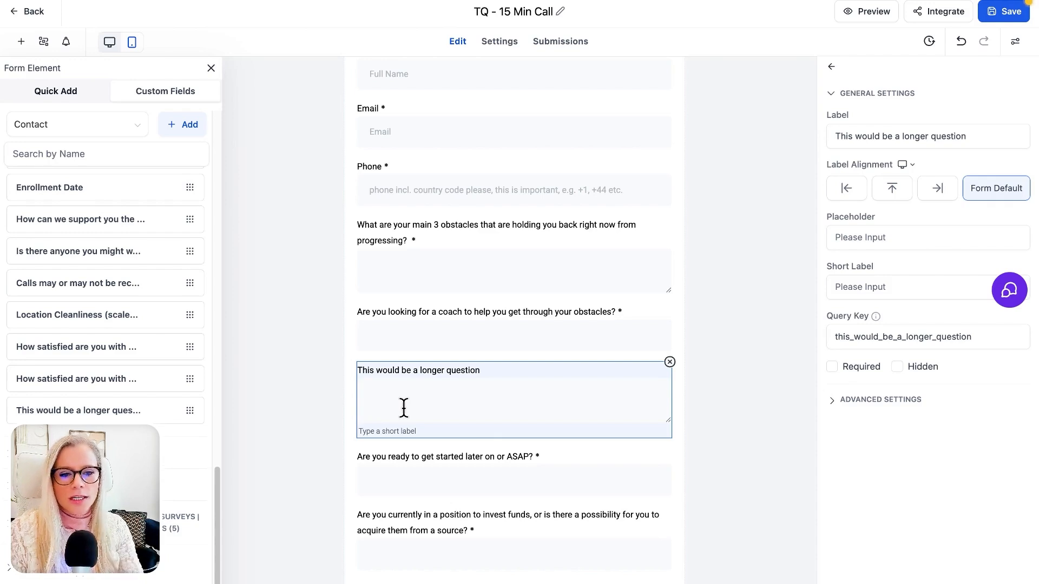
mouse_move(875, 318)
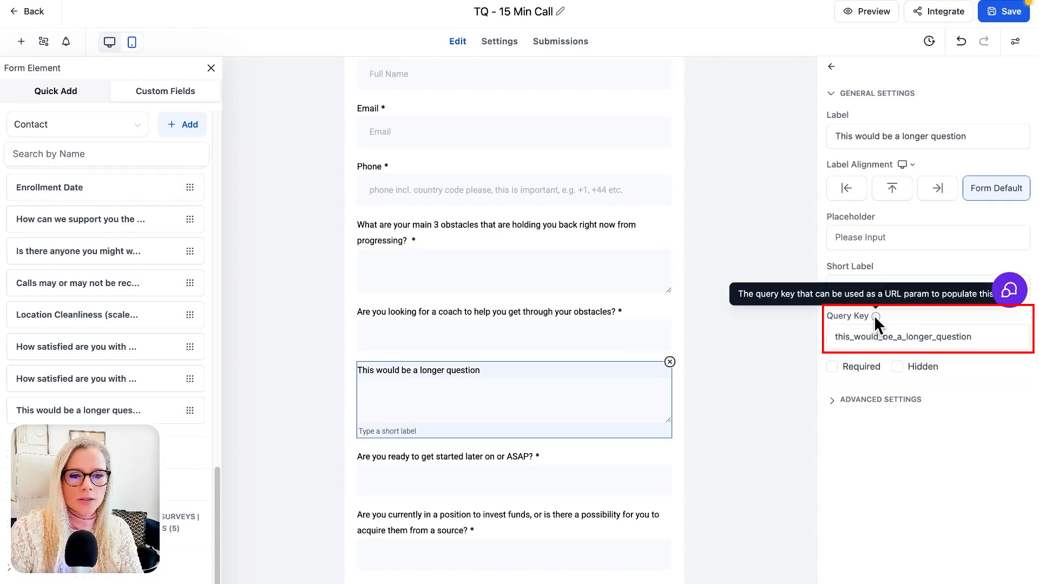
double_click(866, 336)
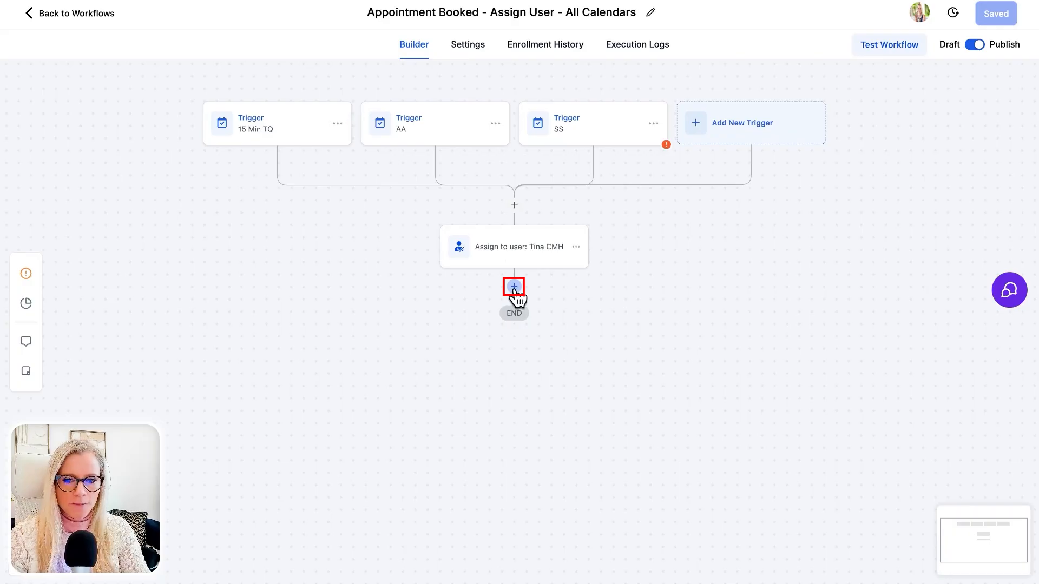
Step: Add an Add To Notes action after the user assignment in the Appointment Booked - Assign User - All Calendars workflow
click(514, 287)
text(note)
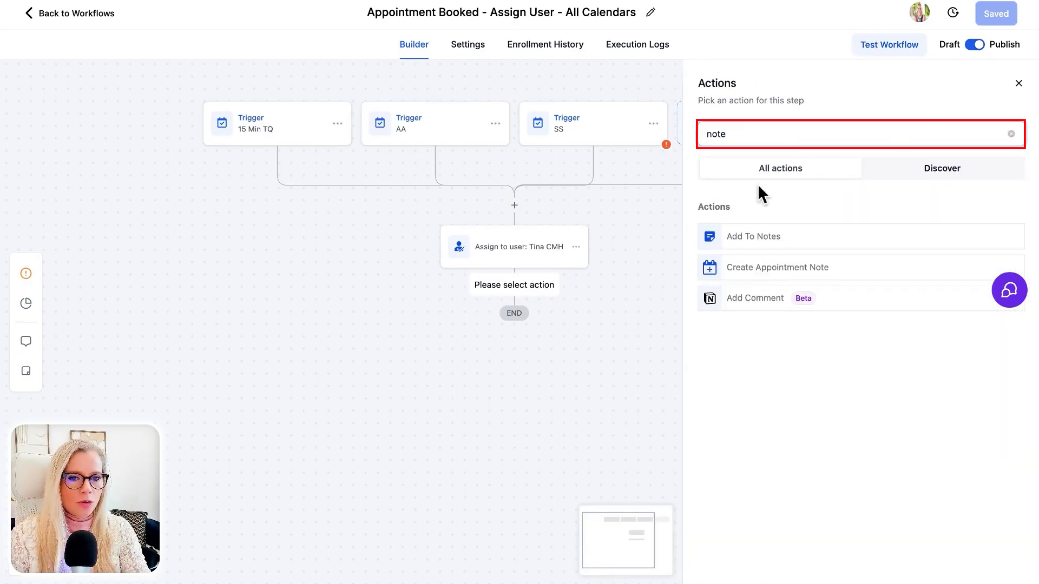
click(771, 237)
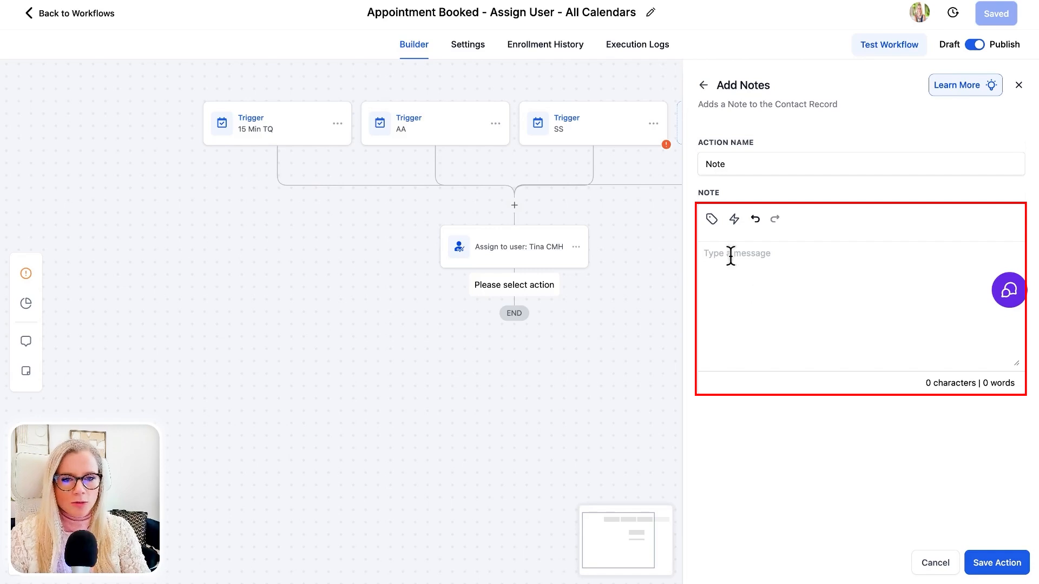
Step: Insert the Message Body value and the custom field about satisfaction with the dental treatment plan explanation into the note, and save the action and workflow
click(711, 219)
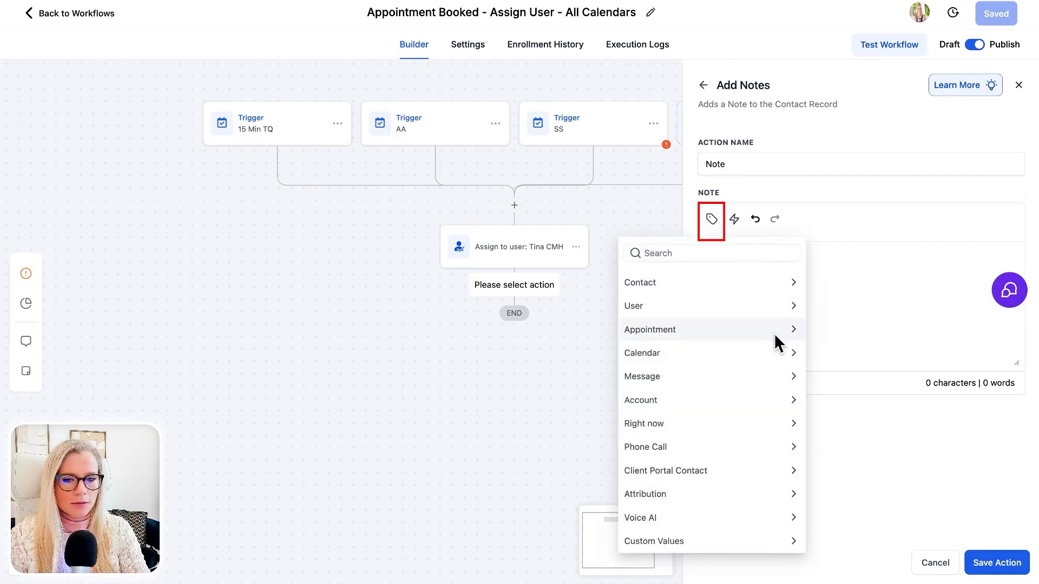
click(765, 376)
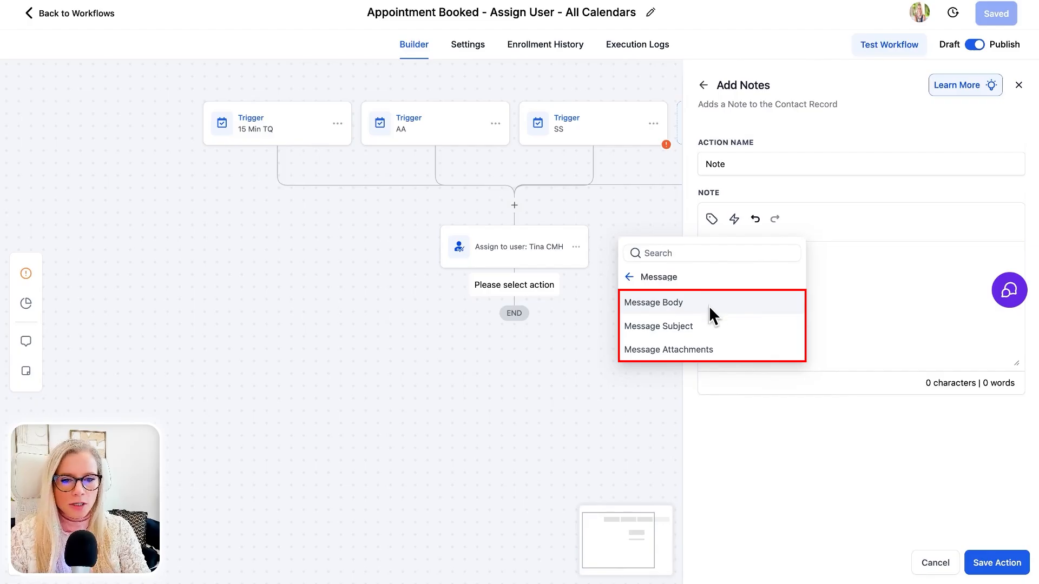
click(692, 300)
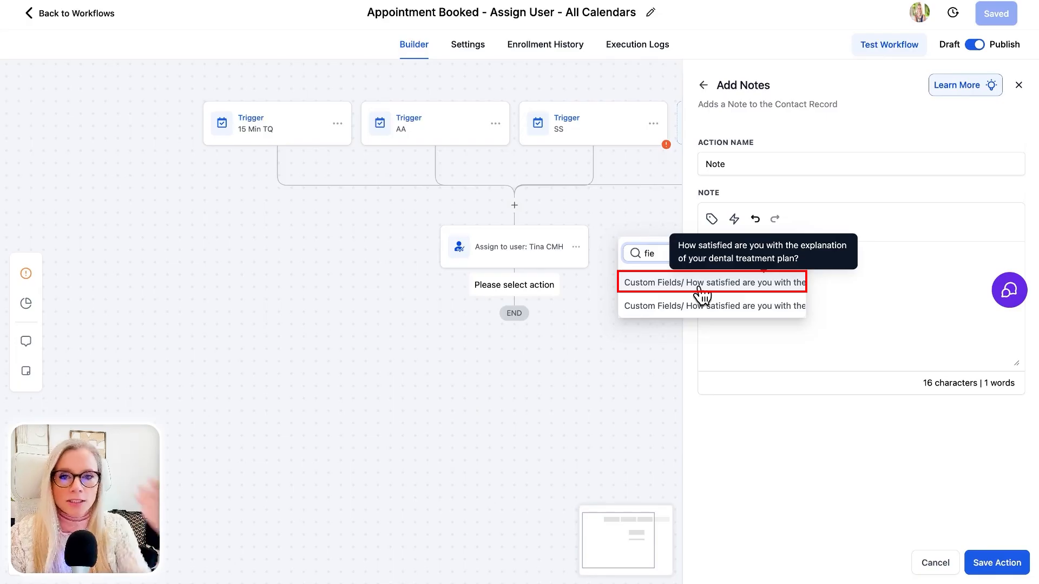
click(701, 290)
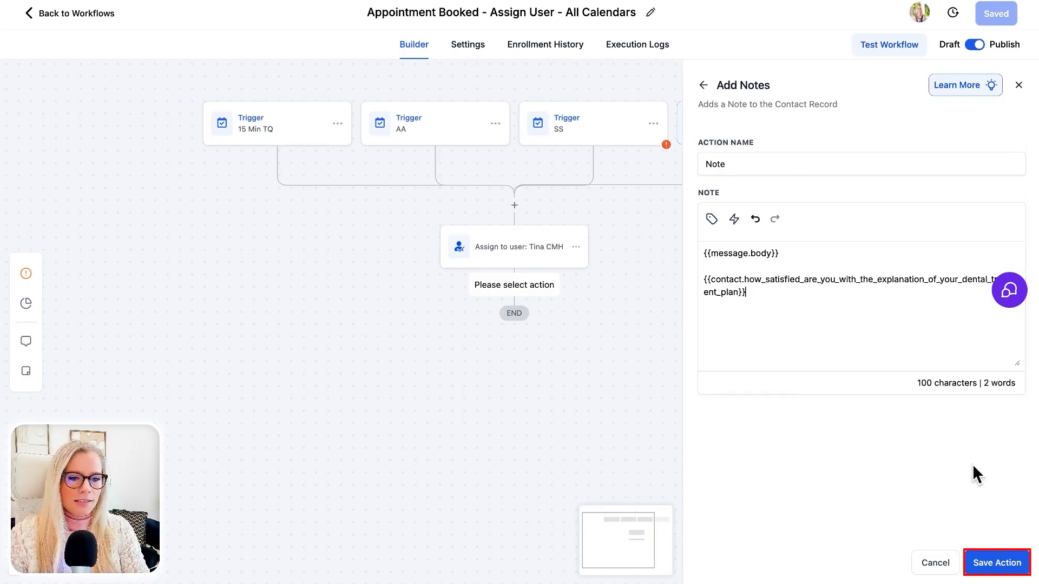
click(990, 565)
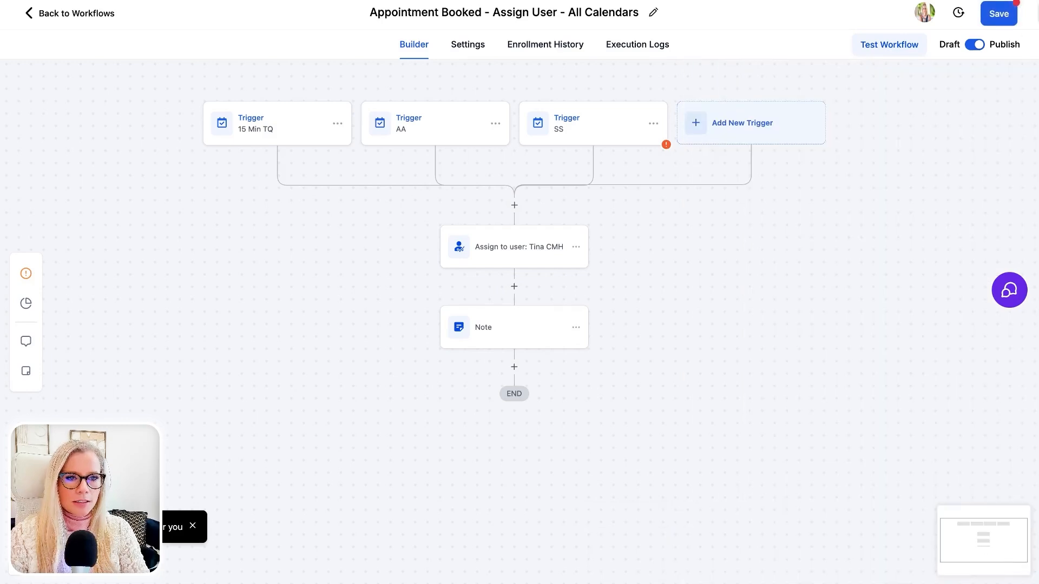
click(1005, 14)
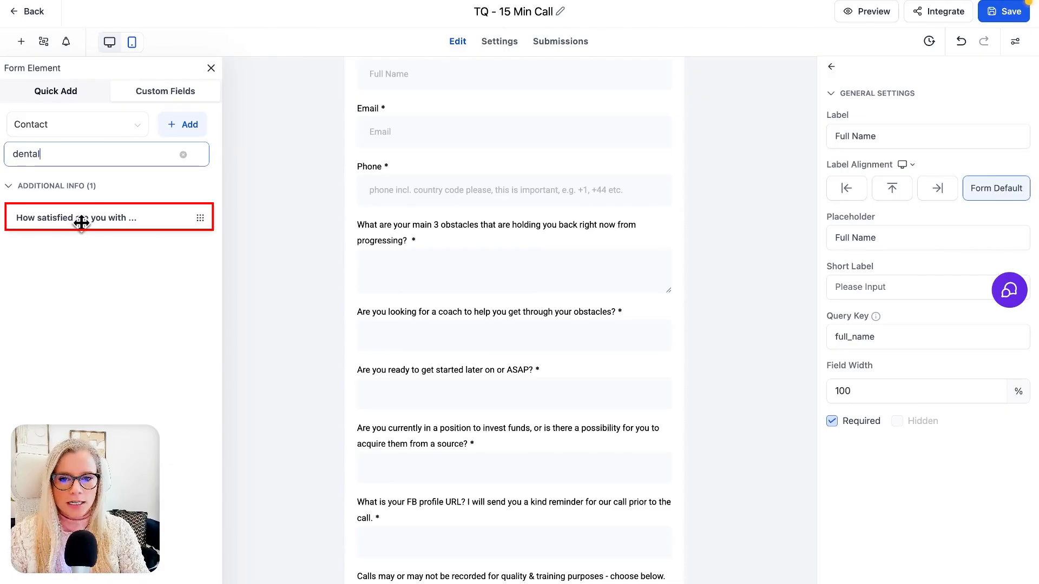
Step: Add the dental treatment plan satisfaction custom field between Email and Phone in the TQ - 15 Min Call form, and save the form
scroll(492, 262, up, 1)
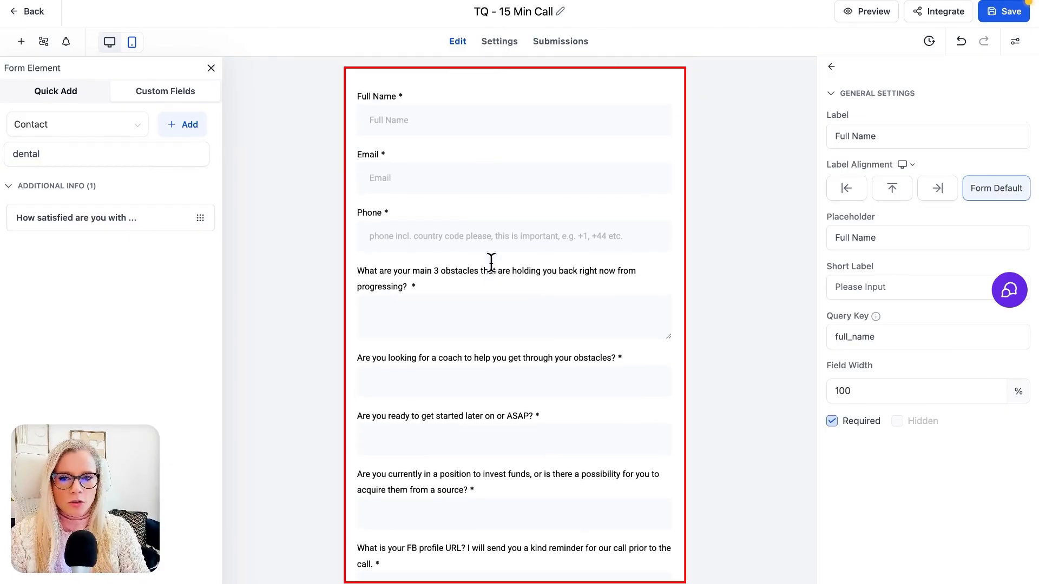
drag(97, 213, 417, 209)
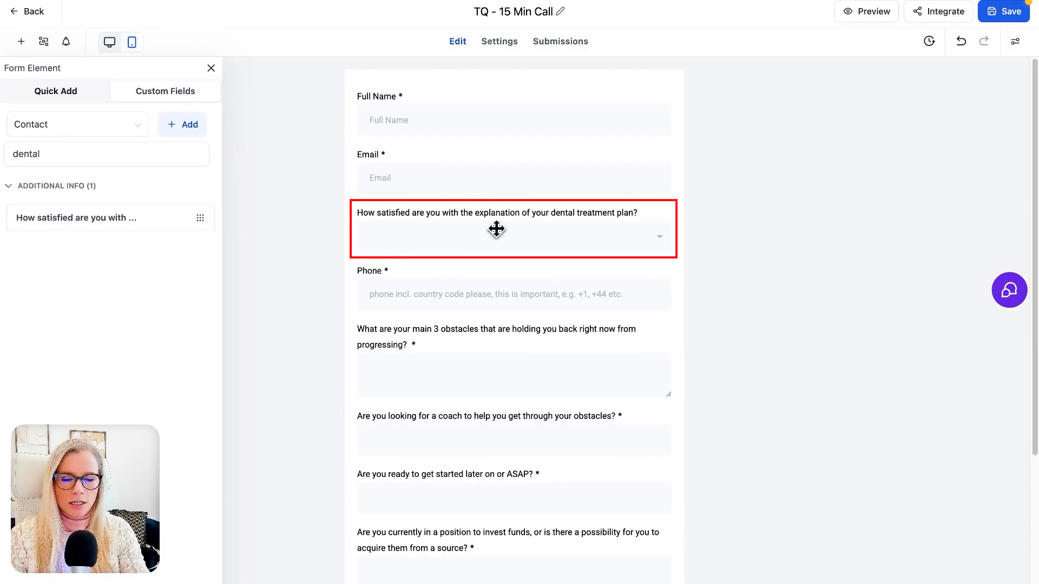
click(1001, 13)
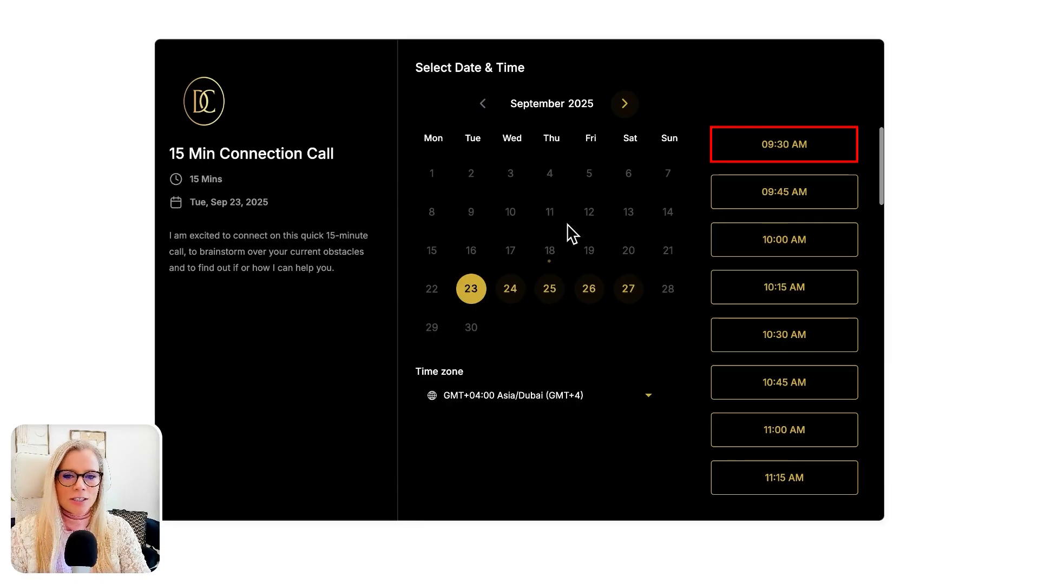
Step: Choose the 09:30 AM slot on September 23 for the 15 Min Connection Call and answer the dental treatment plan satisfaction question with Very satisfied
click(739, 150)
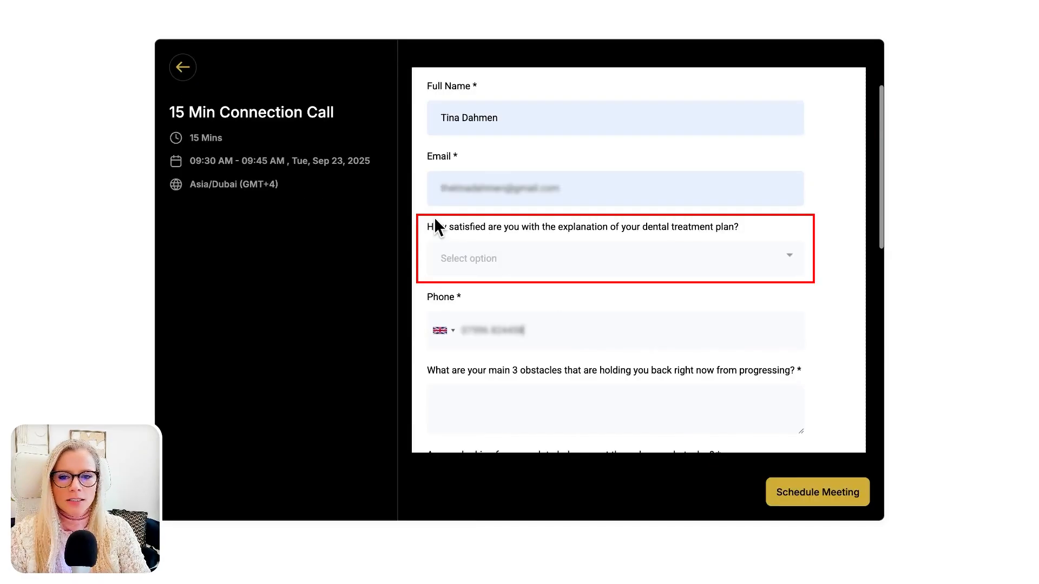
click(618, 253)
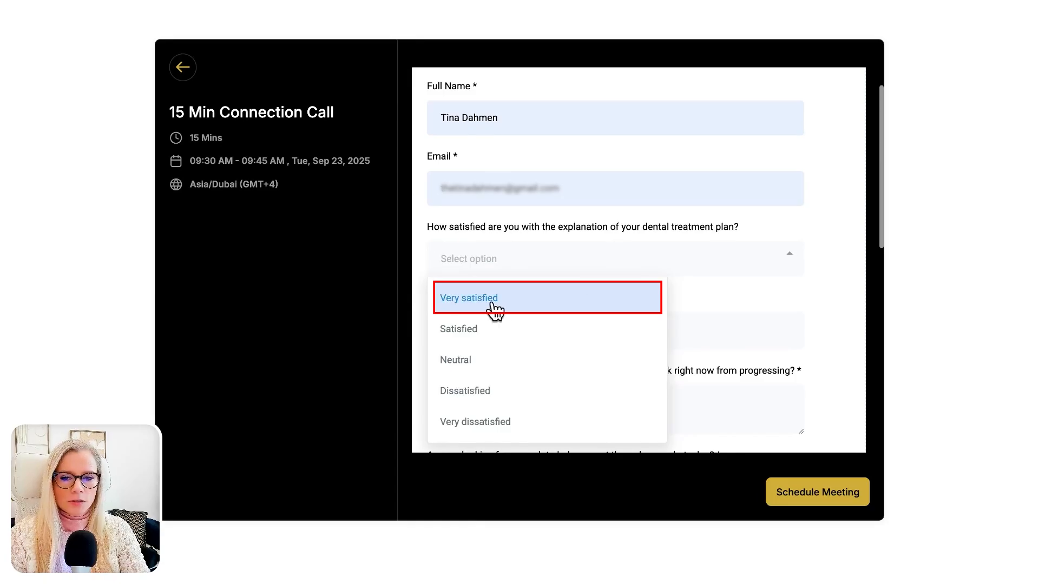
click(534, 304)
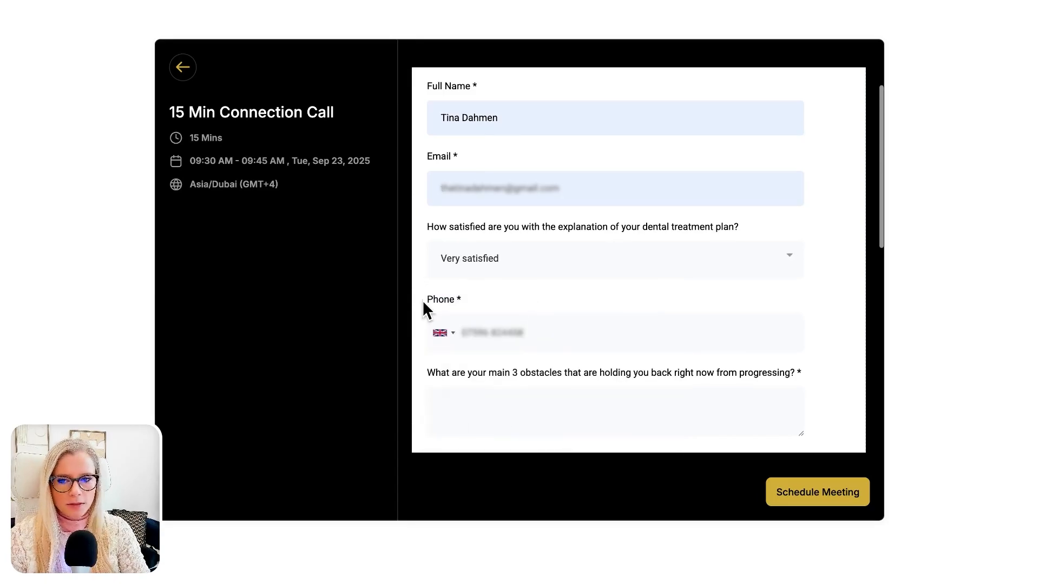
Step: Fill the obstacles answer with a 1) 2) 3) list, answer the coach question with asdf, complete the remaining questions and schedule the meeting
text(1))
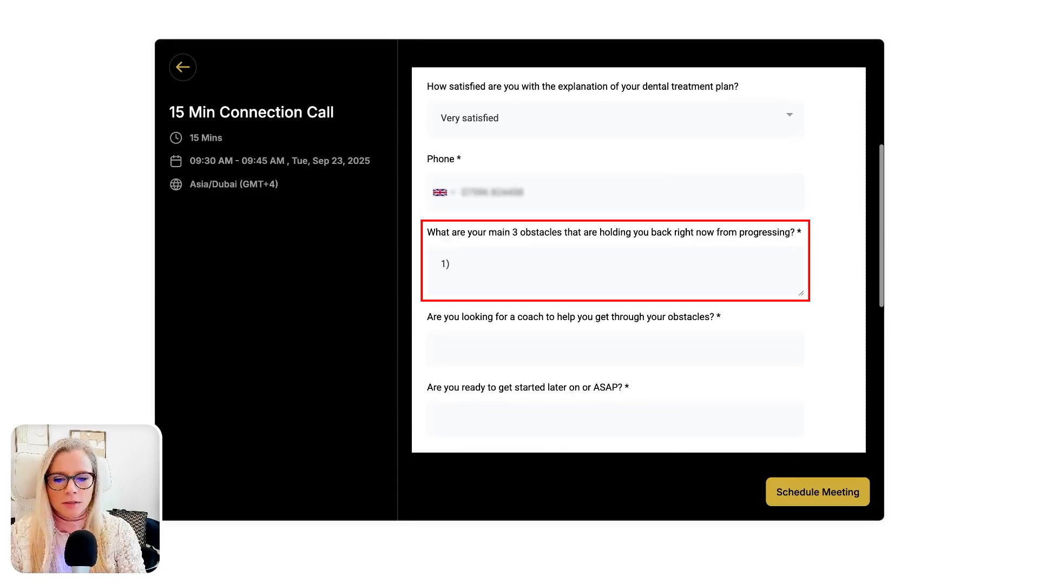
key(Return)
text(2))
key(Return)
text(3)
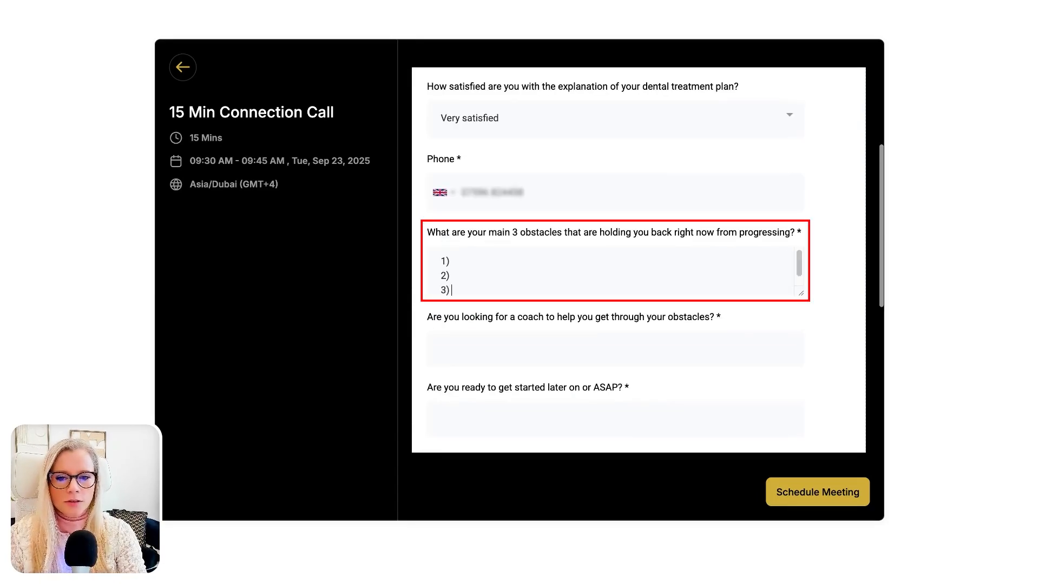
click(487, 343)
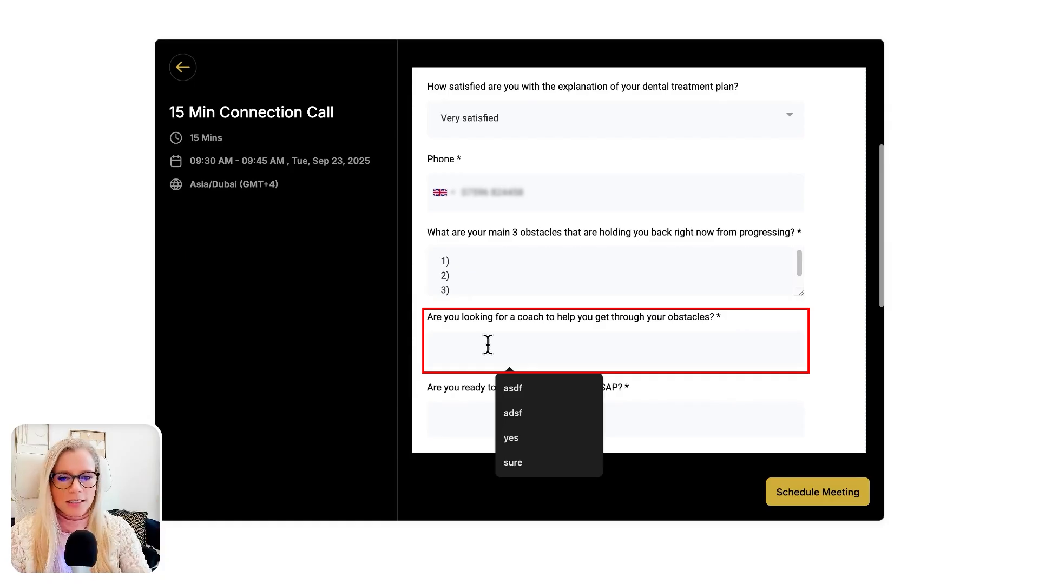
text(asdf)
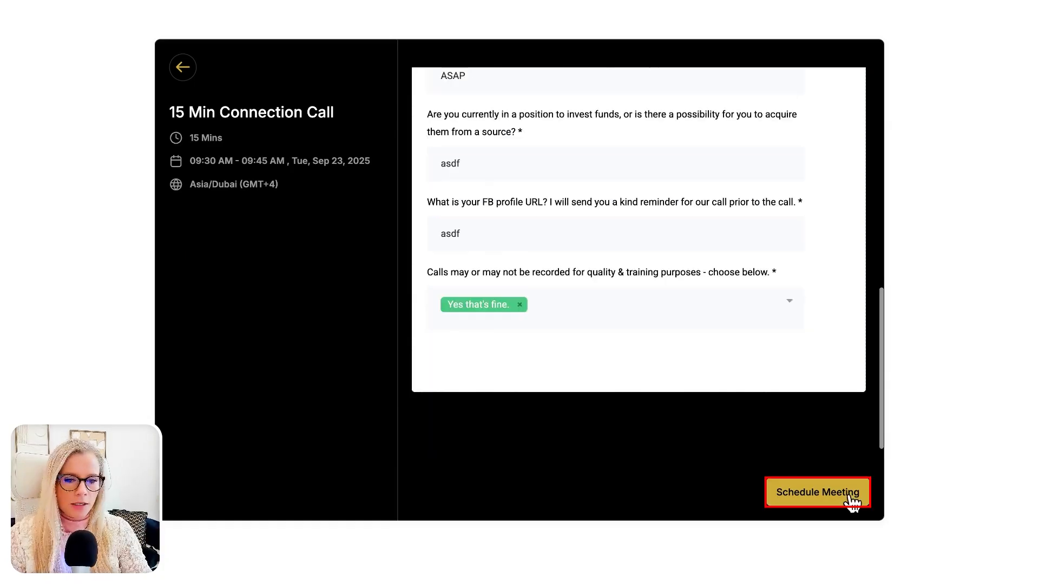
click(851, 495)
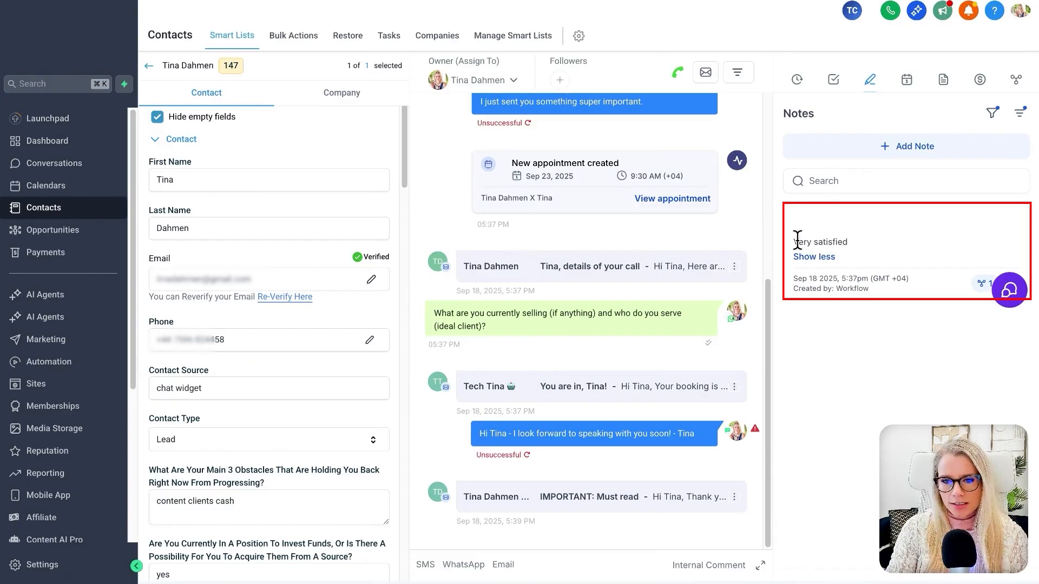
Step: Compare the contact's workflow-created note with the satisfaction custom field in the Note action of the Appointment Booked - Assign User - All Calendars workflow
drag(795, 238, 848, 248)
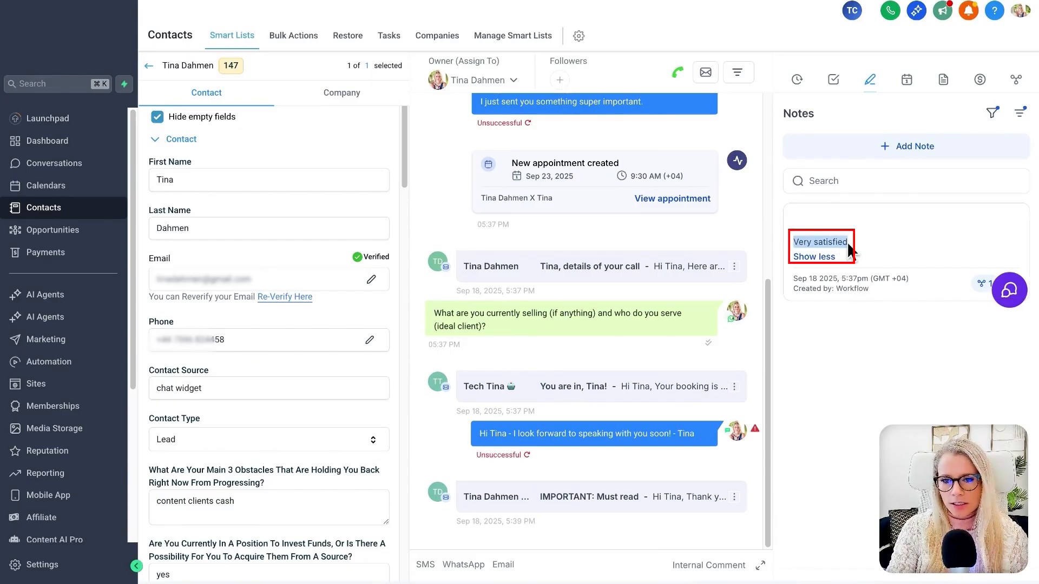
click(858, 246)
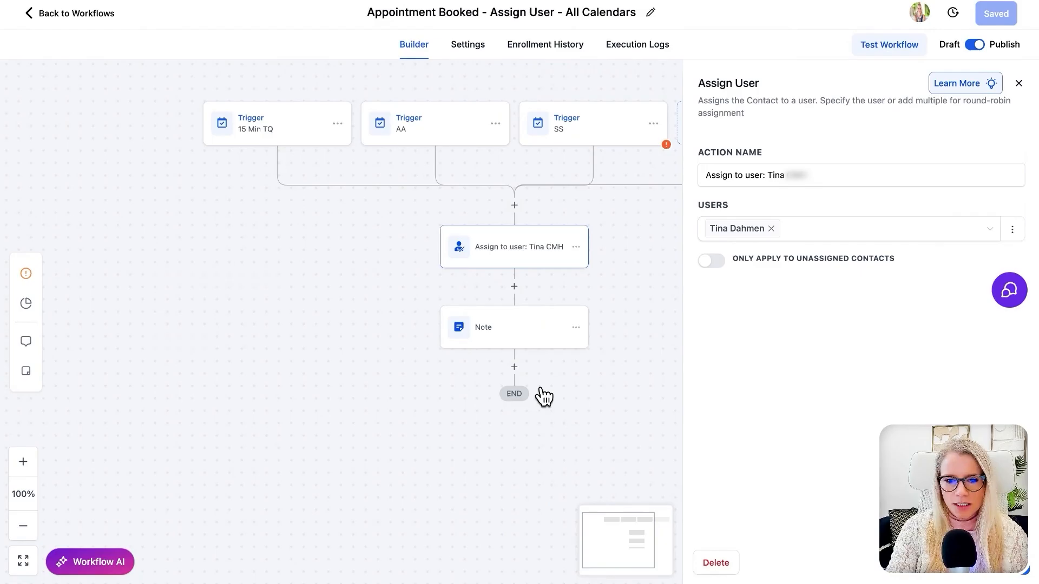
click(495, 335)
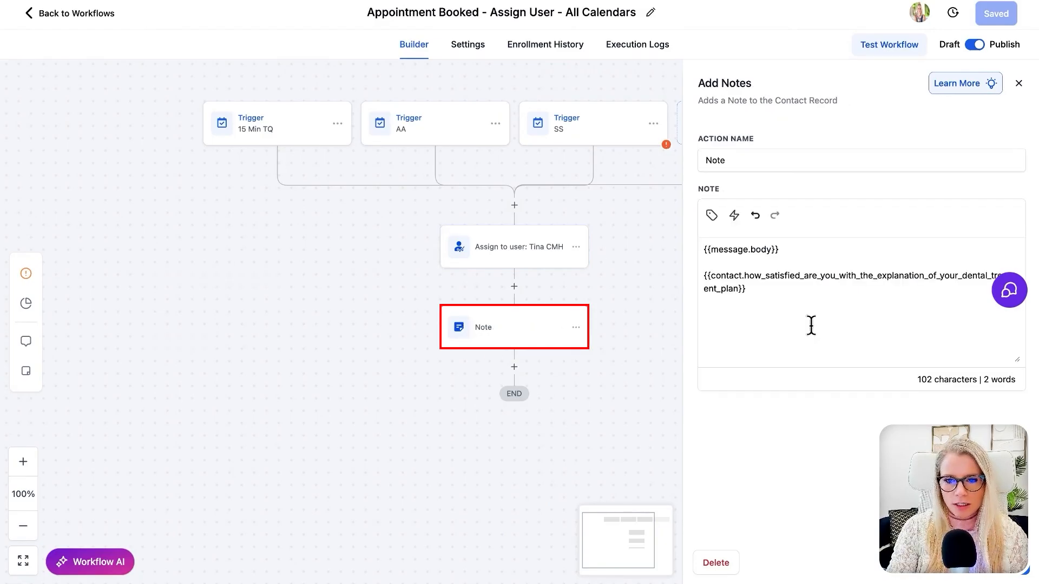
drag(746, 290, 702, 281)
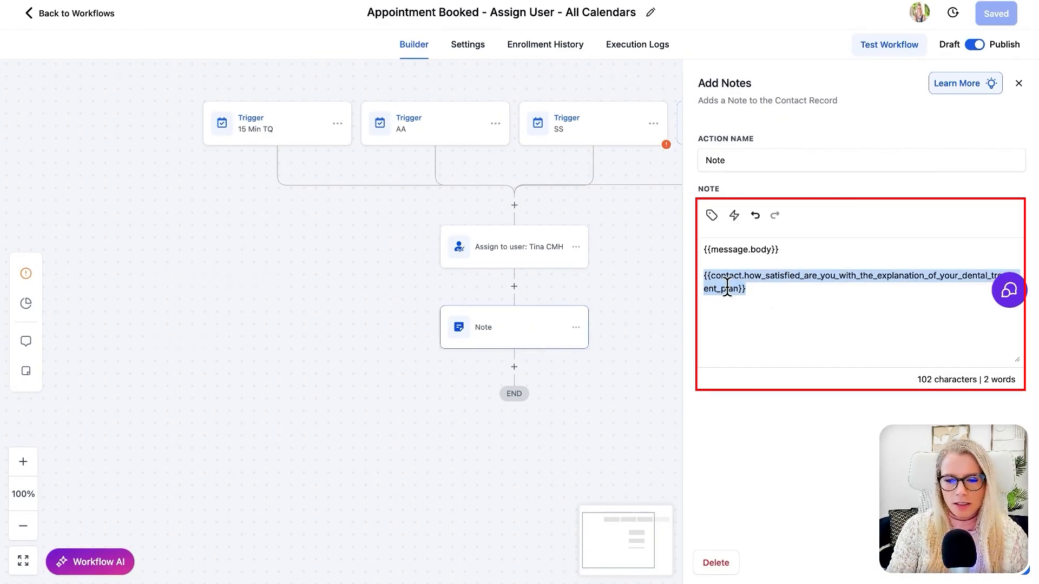
click(776, 307)
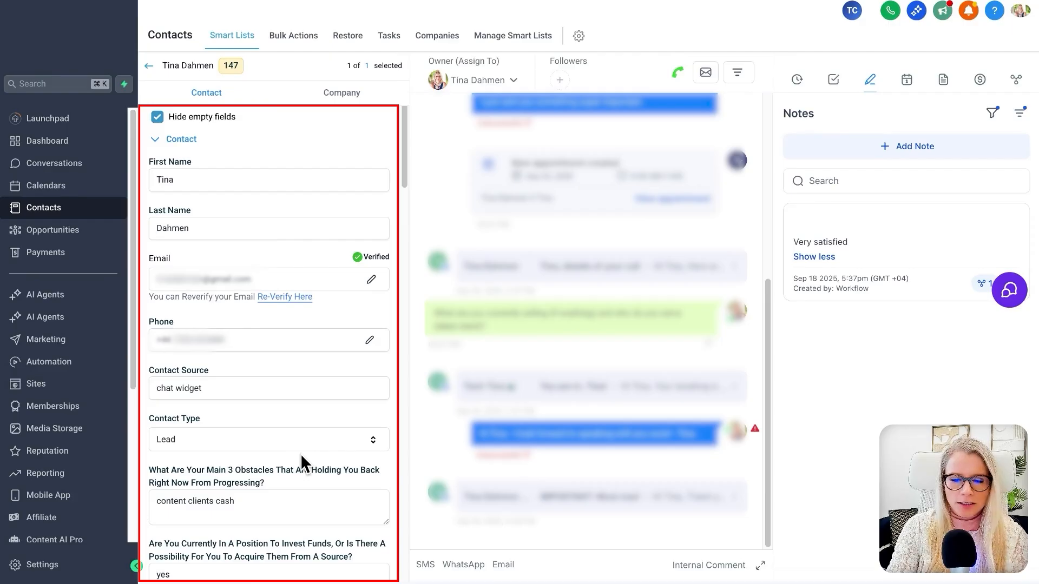
Step: Review the custom field answers stored on the contact record, including the obstacles and investment questions
scroll(300, 453, down, 5)
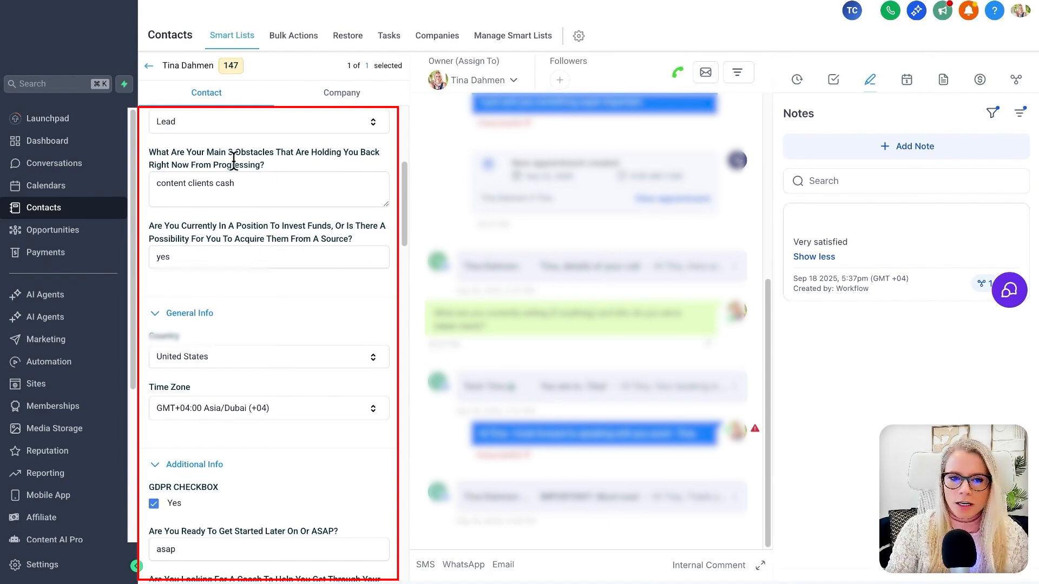
drag(229, 152, 265, 162)
click(210, 224)
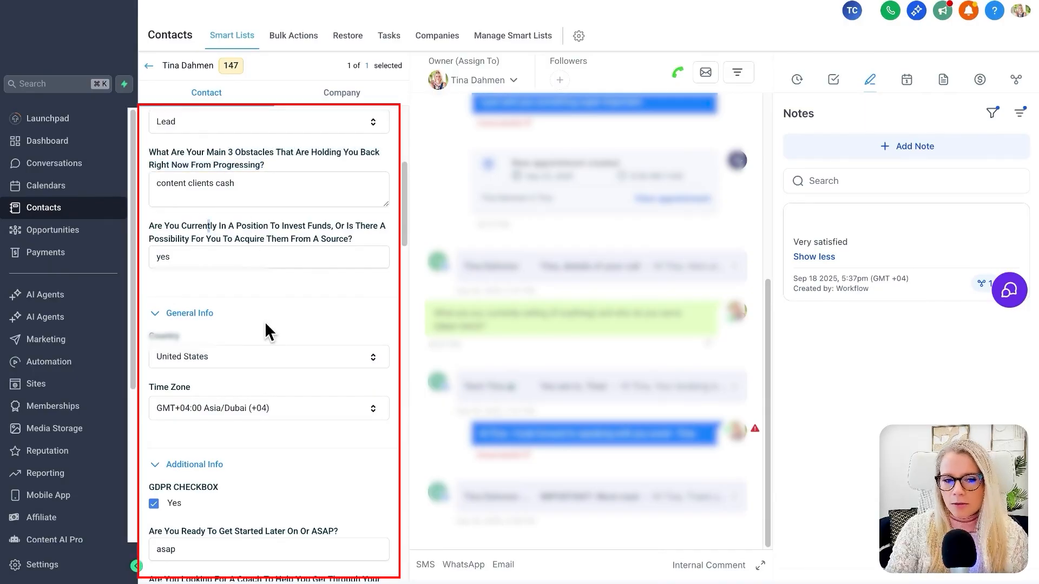
scroll(264, 322, down, 5)
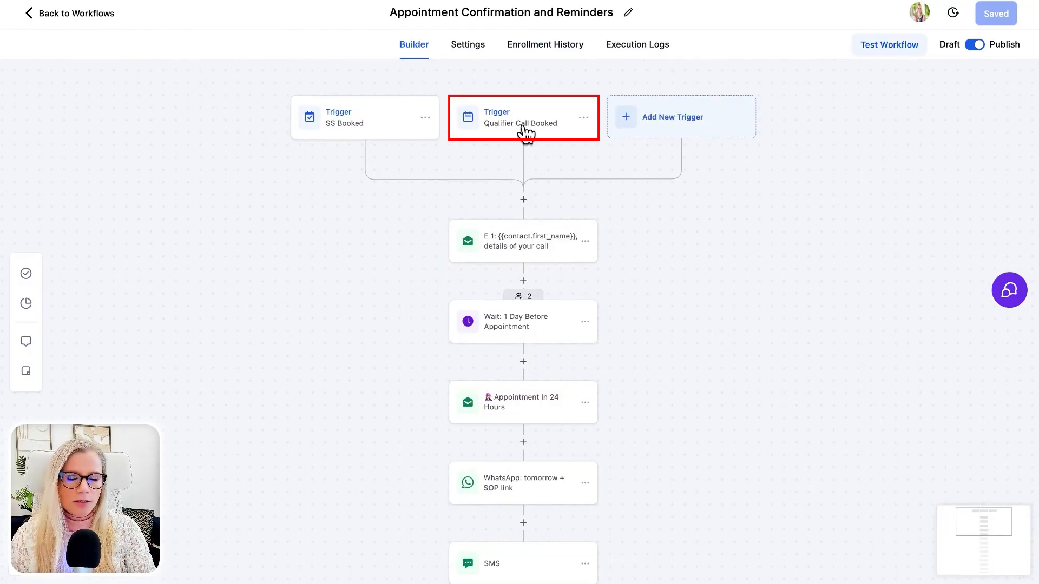
Step: Open the first email action in the Appointment Confirmation and Reminders workflow and examine the first name placeholder in its action name and subject
click(508, 245)
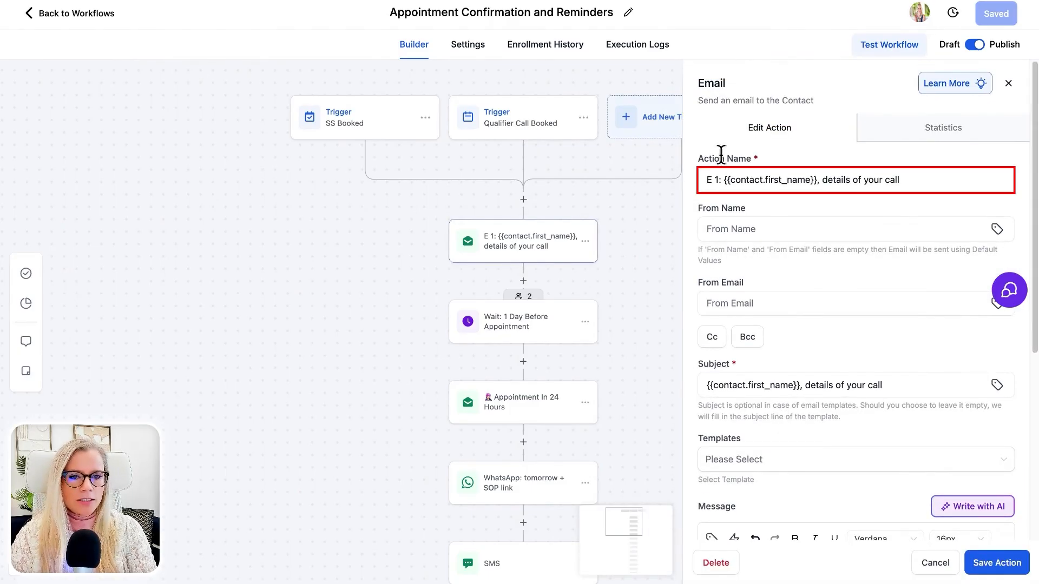
drag(727, 180, 797, 180)
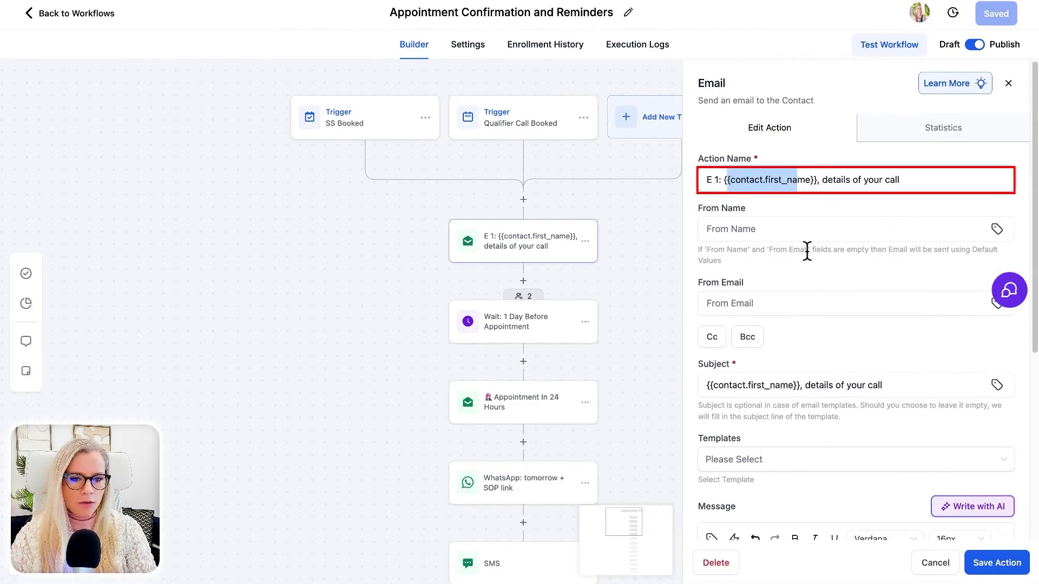
scroll(807, 250, down, 2)
drag(801, 277, 692, 283)
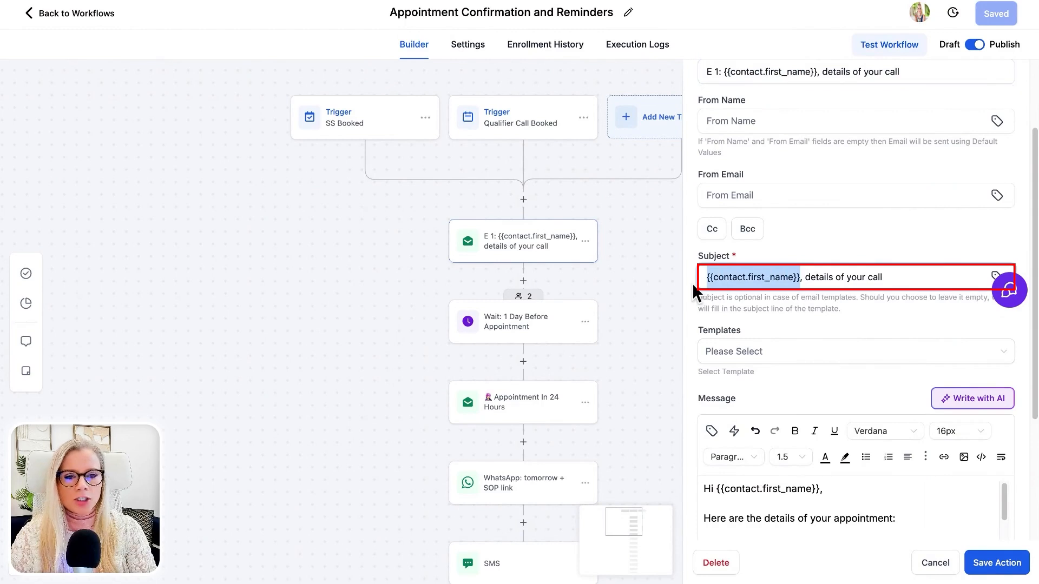
scroll(898, 230, down, 1)
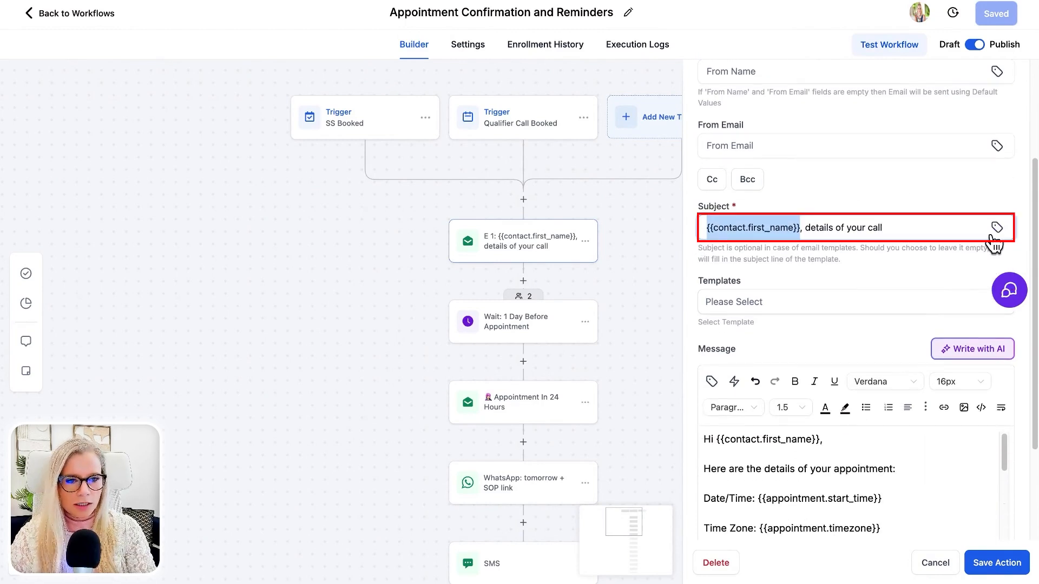
Step: View the Contact fields available for the email subject and highlight the subject's first name placeholder
click(942, 228)
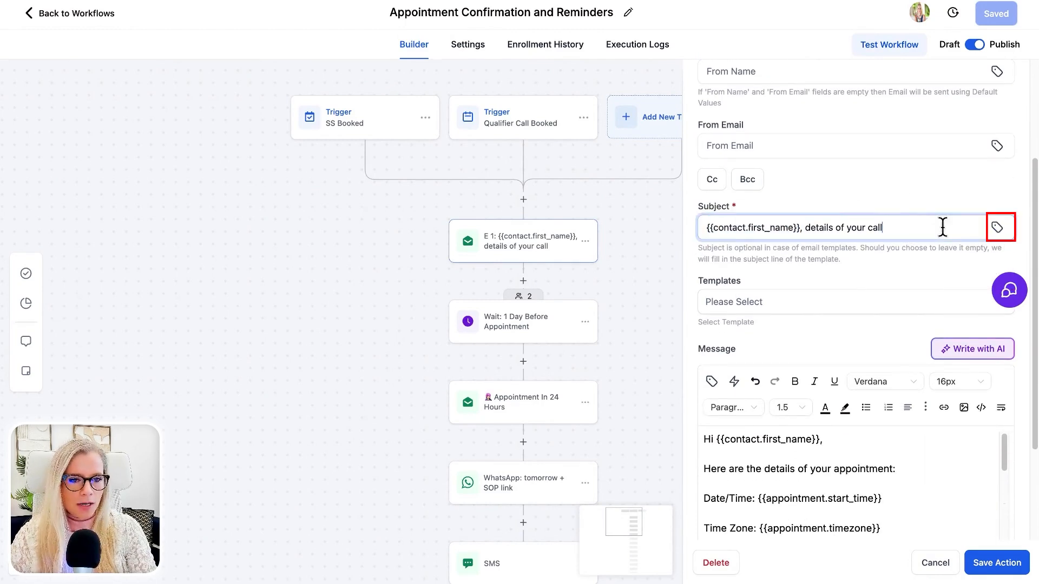
click(1000, 232)
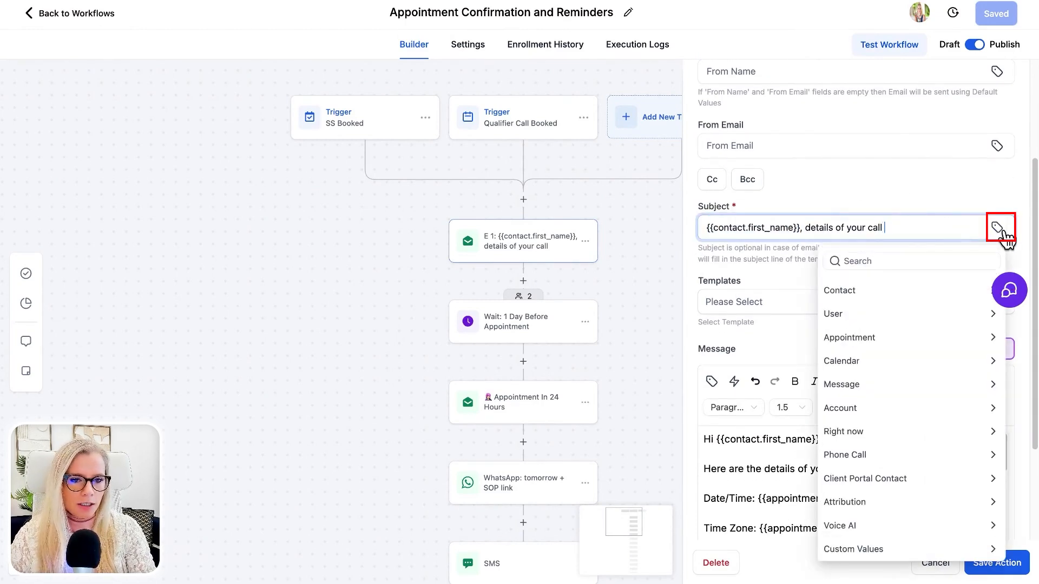
click(898, 290)
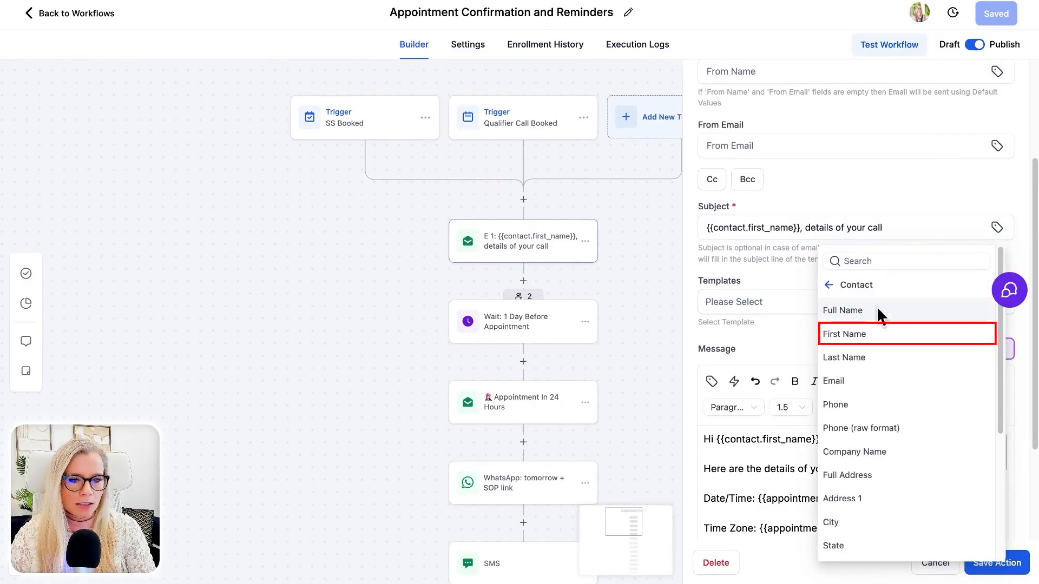
click(840, 198)
drag(800, 228, 691, 225)
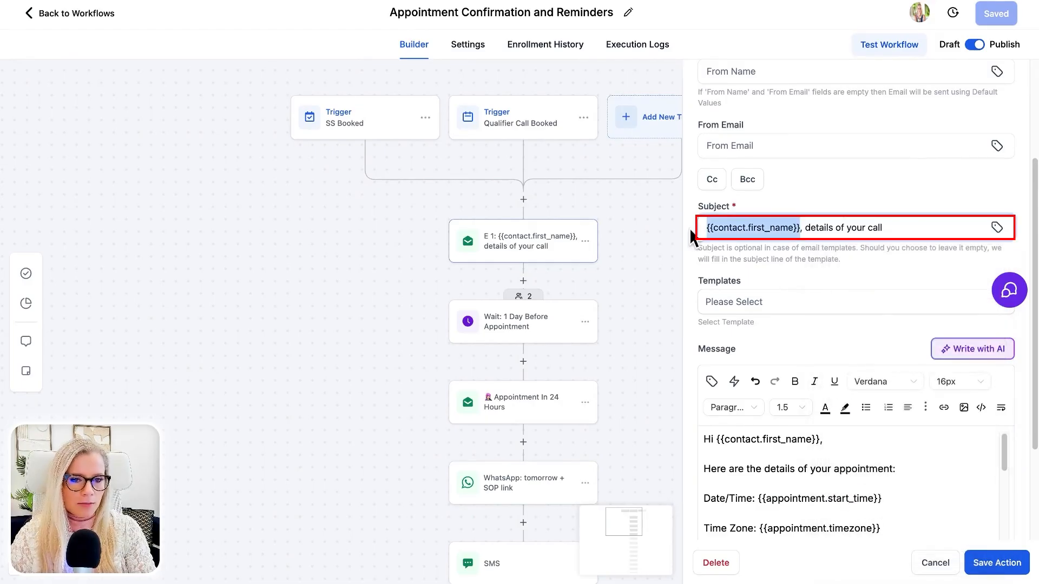
Step: Examine the email message's contact and appointment placeholders from the greeting through the sign-off, and look up the values available for insertion
scroll(874, 373, down, 3)
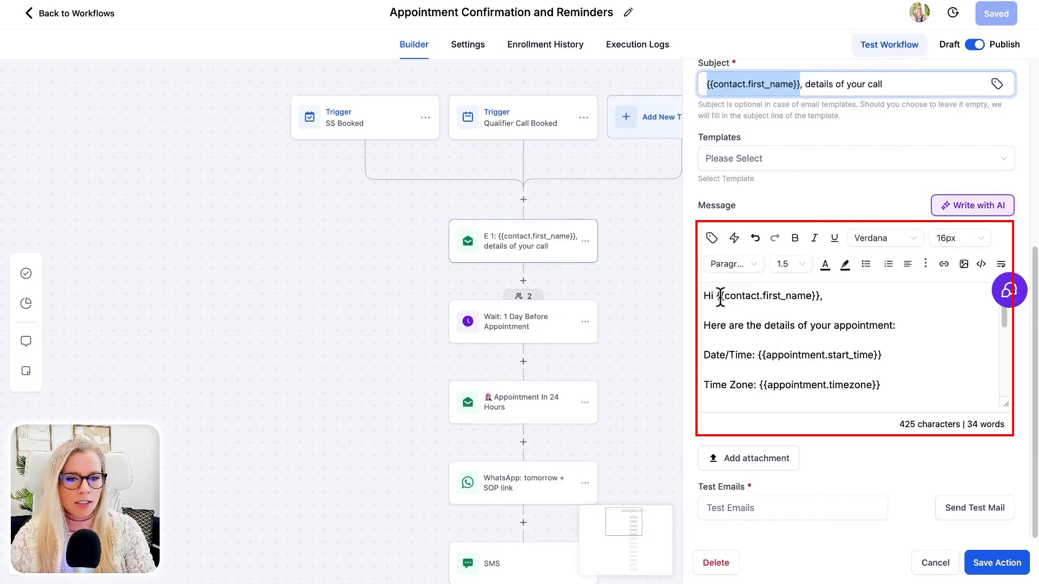
drag(839, 296, 705, 299)
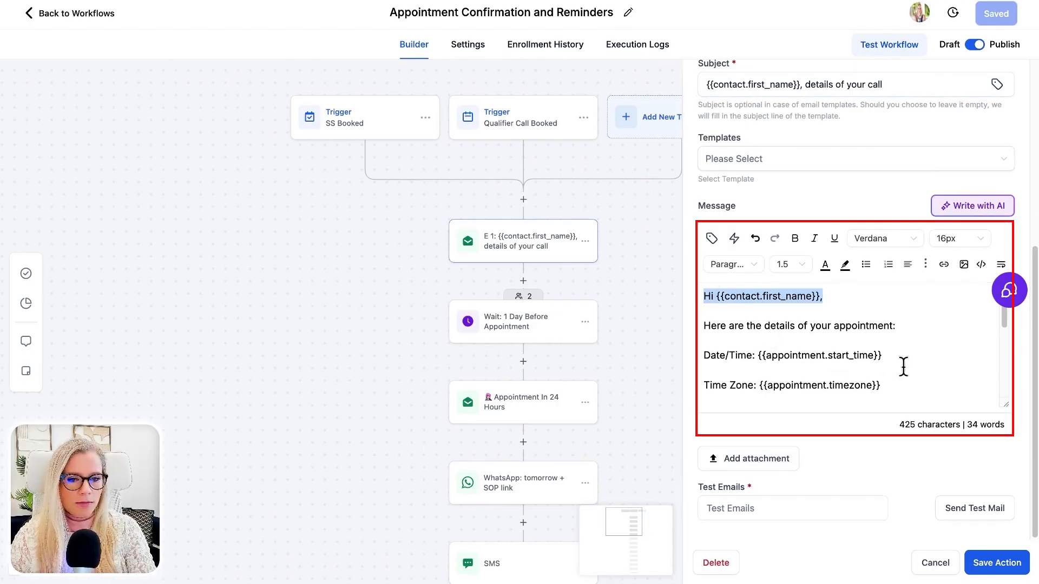
scroll(903, 366, down, 1)
click(706, 341)
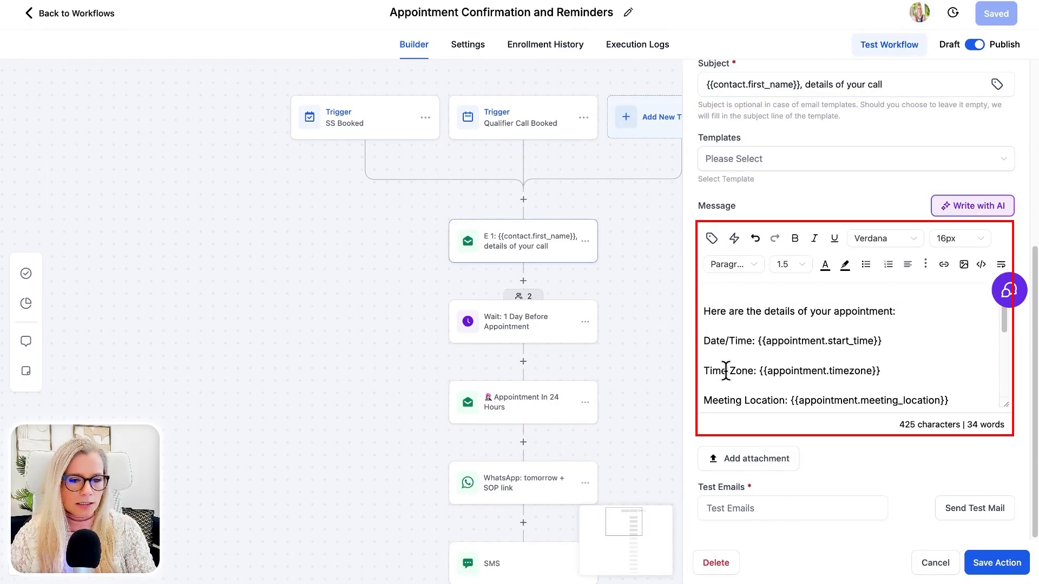
scroll(739, 377, down, 1)
key(ctrl+a)
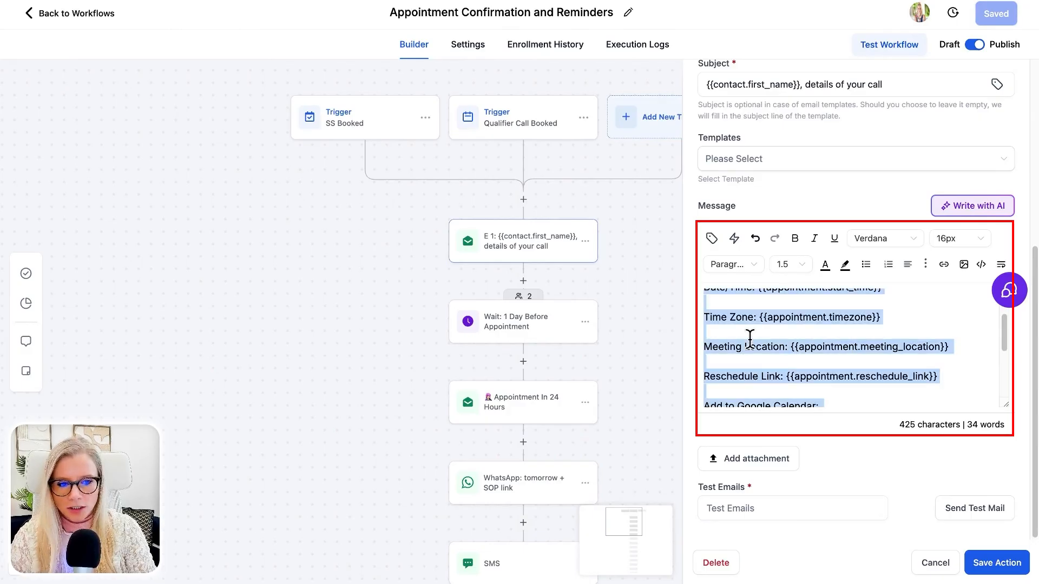
click(749, 339)
scroll(801, 357, down, 1)
scroll(759, 362, down, 2)
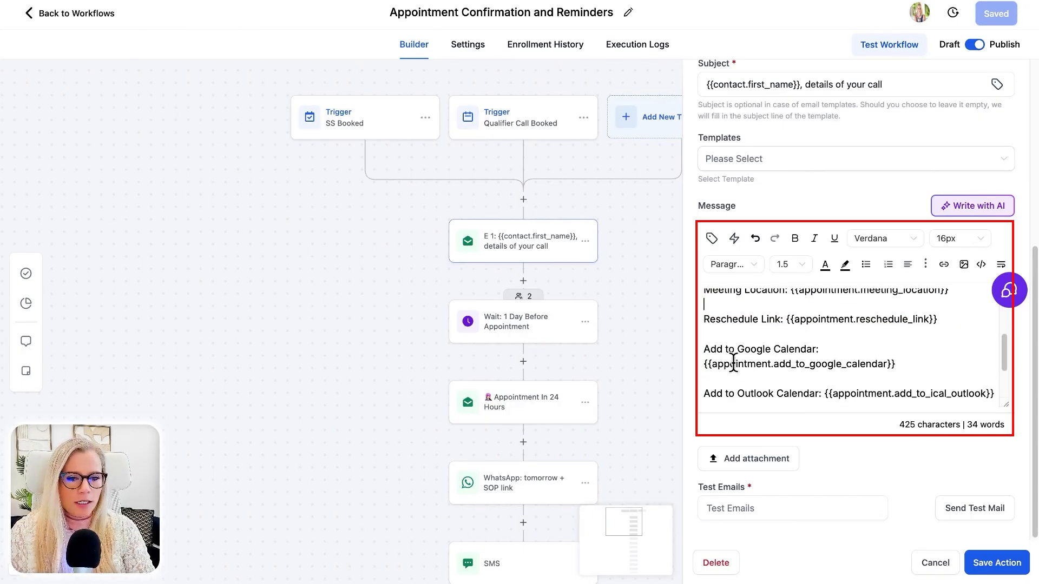
scroll(763, 377, down, 2)
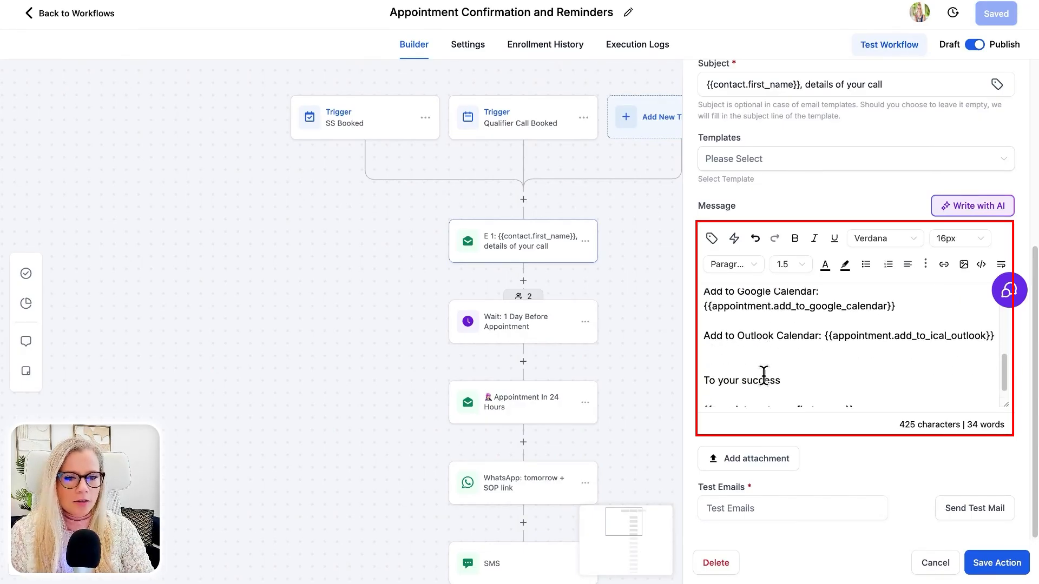
click(874, 400)
scroll(874, 400, down, 1)
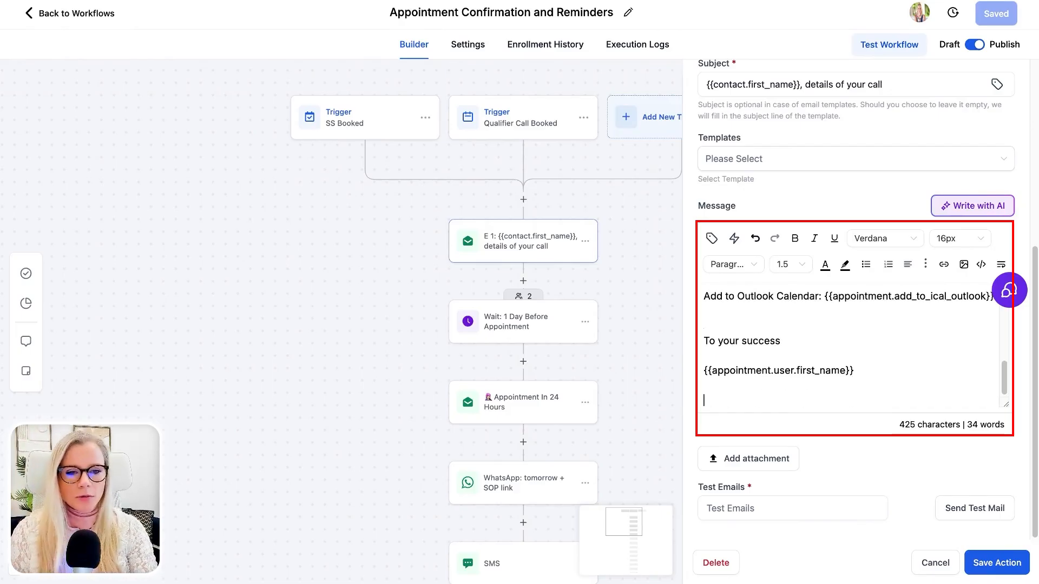
click(711, 239)
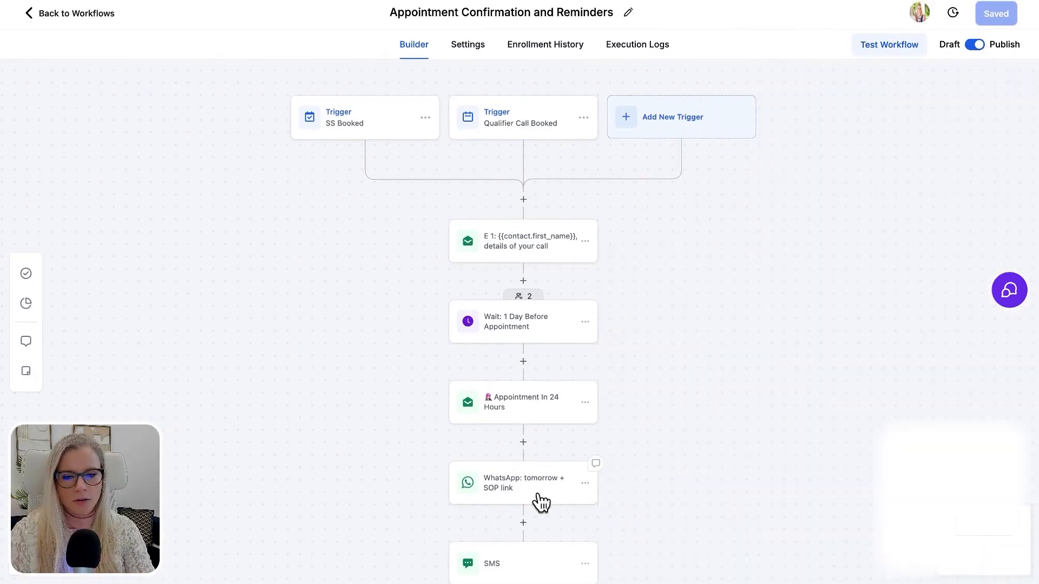
Step: Open the SMS action that follows the WhatsApp message in the Appointment Confirmation and Reminders workflow
scroll(541, 504, down, 2)
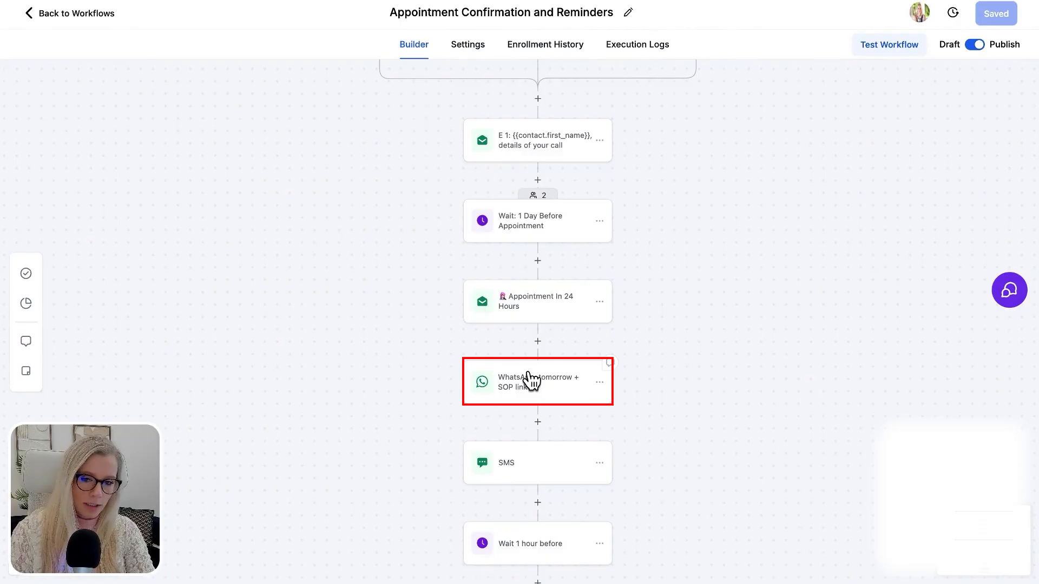
click(534, 464)
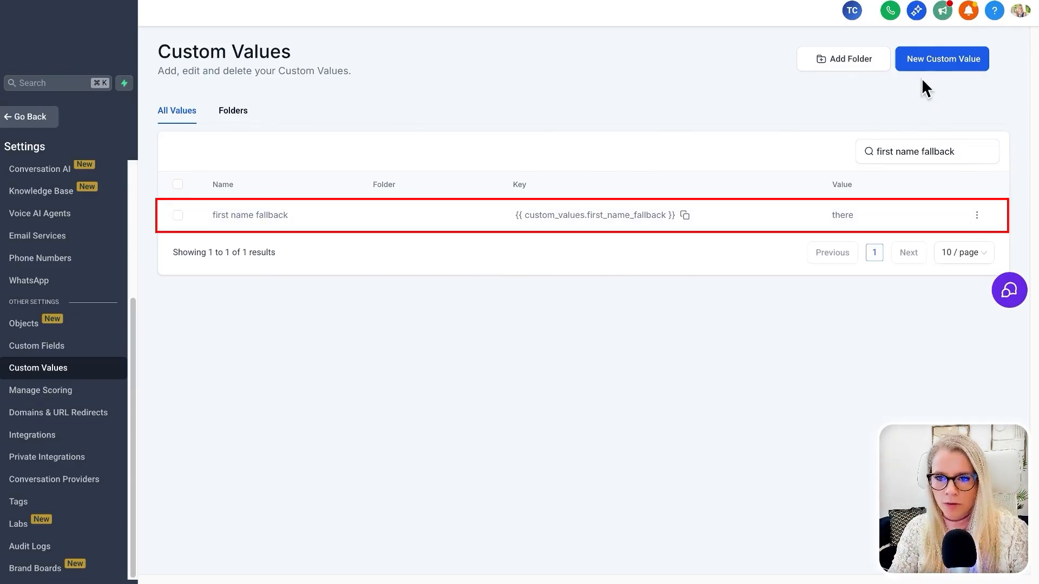
Step: Create a custom value named "Fall back first name 2"
click(952, 66)
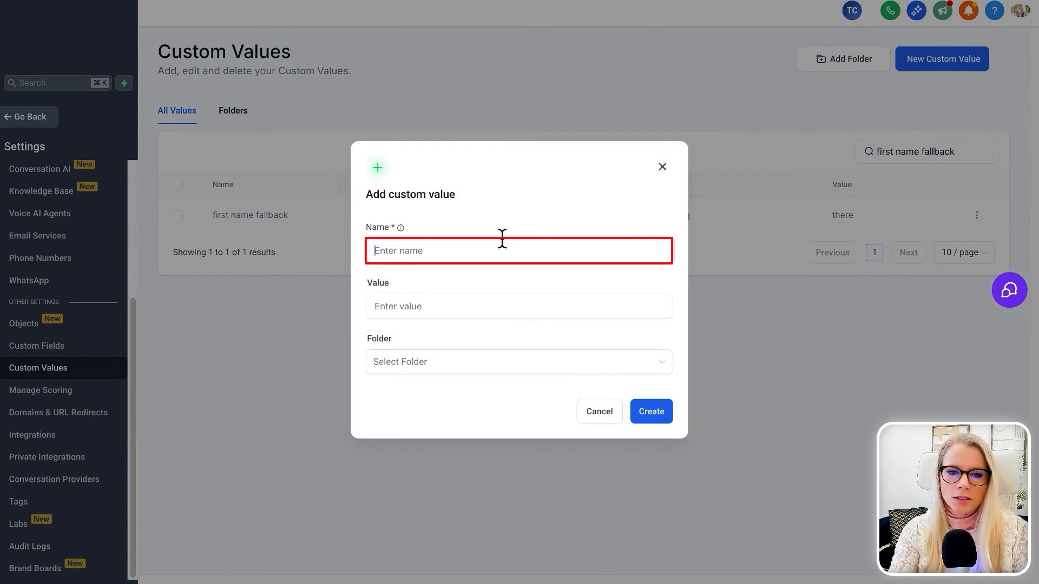
text(Fall back first name 2)
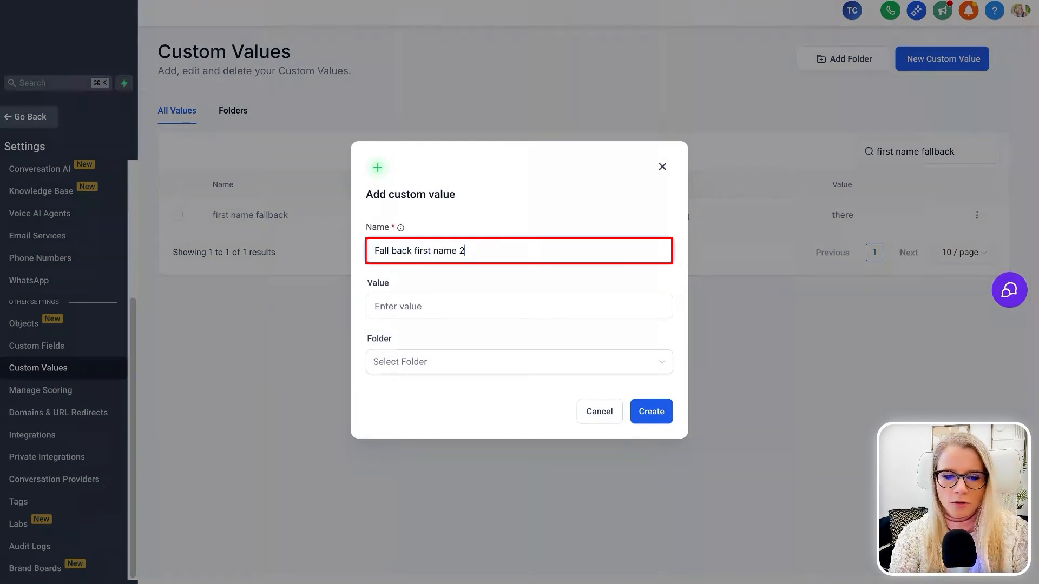
key(ctrl+a)
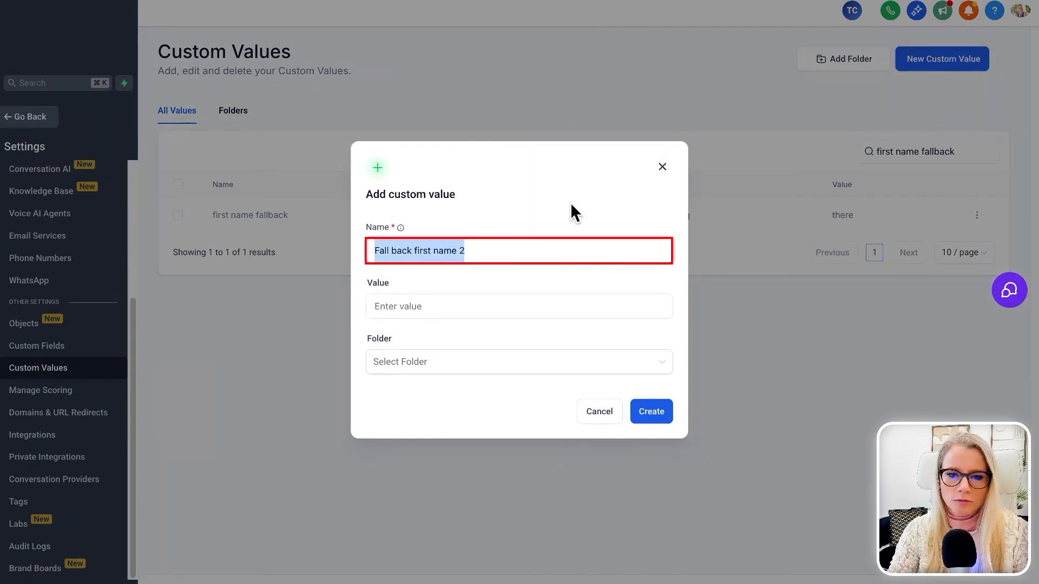
click(588, 200)
click(652, 414)
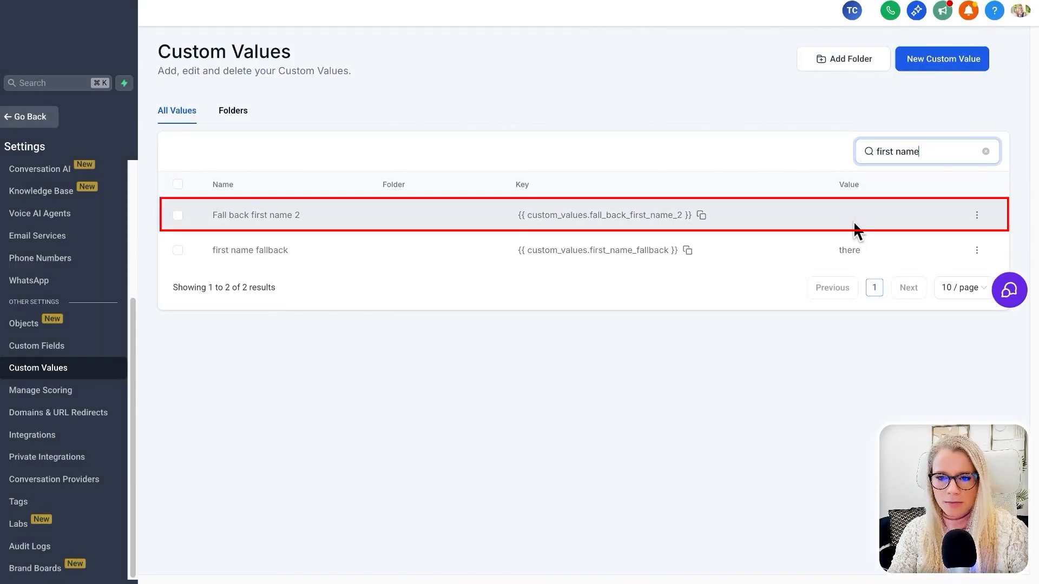
Step: Edit the "Fall back first name 2" custom value and set its value to "there"
double_click(845, 249)
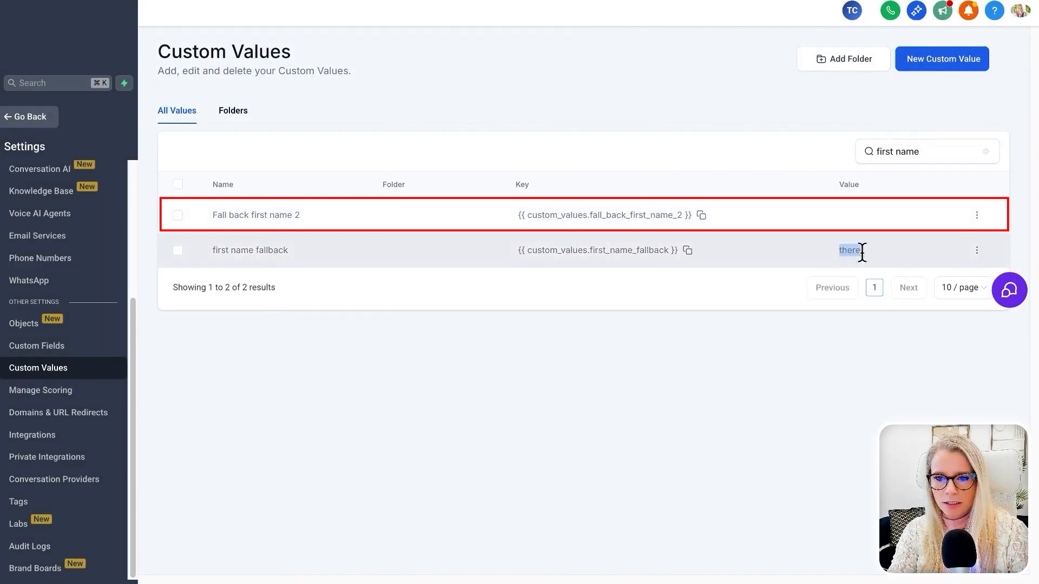
click(976, 214)
click(958, 170)
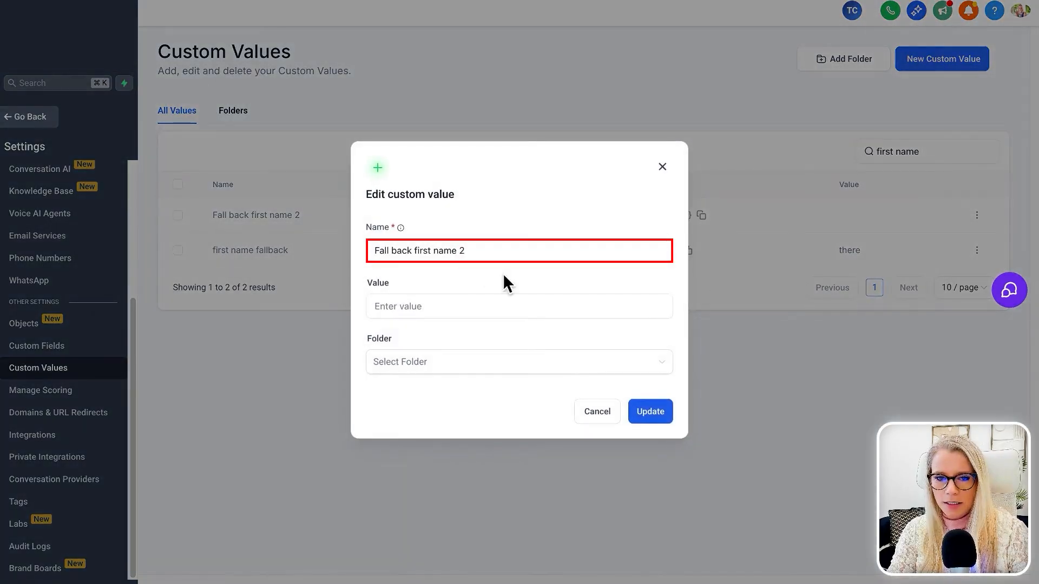
click(441, 298)
text(there)
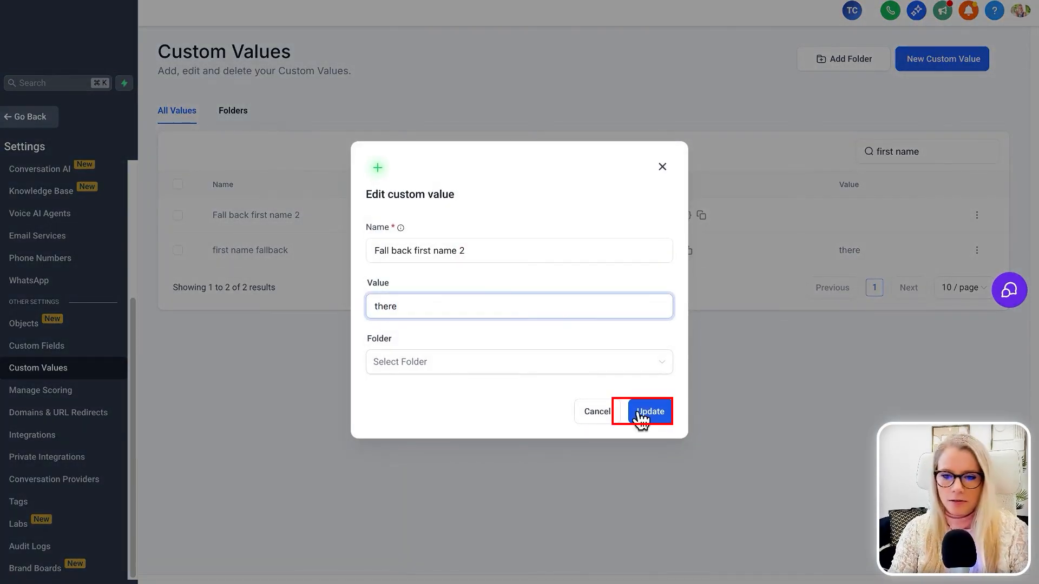
click(654, 413)
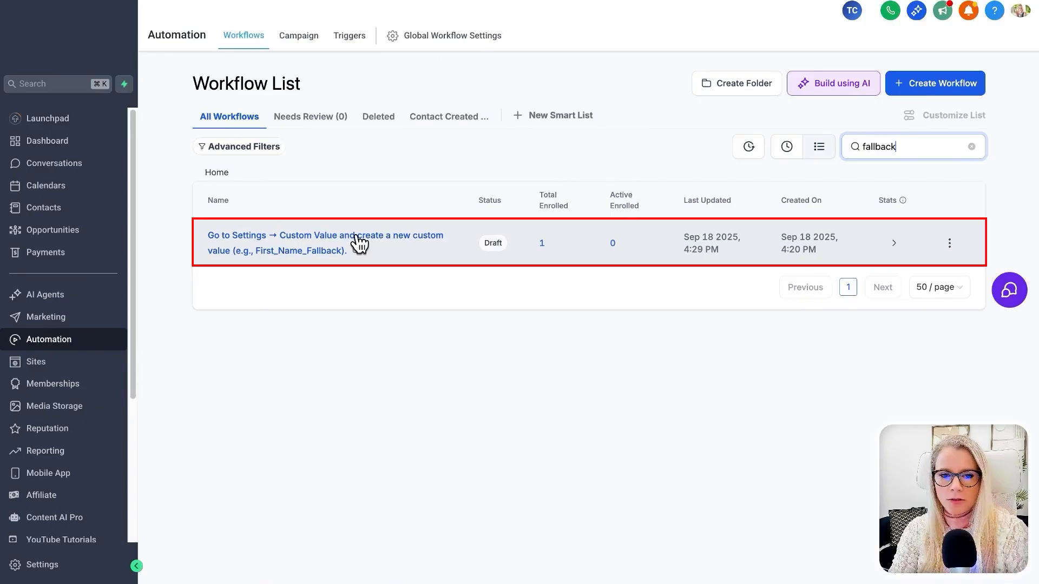
Step: Open the draft workflow about creating a First_Name_Fallback custom value and add a Customer Booked Appointment trigger
click(358, 241)
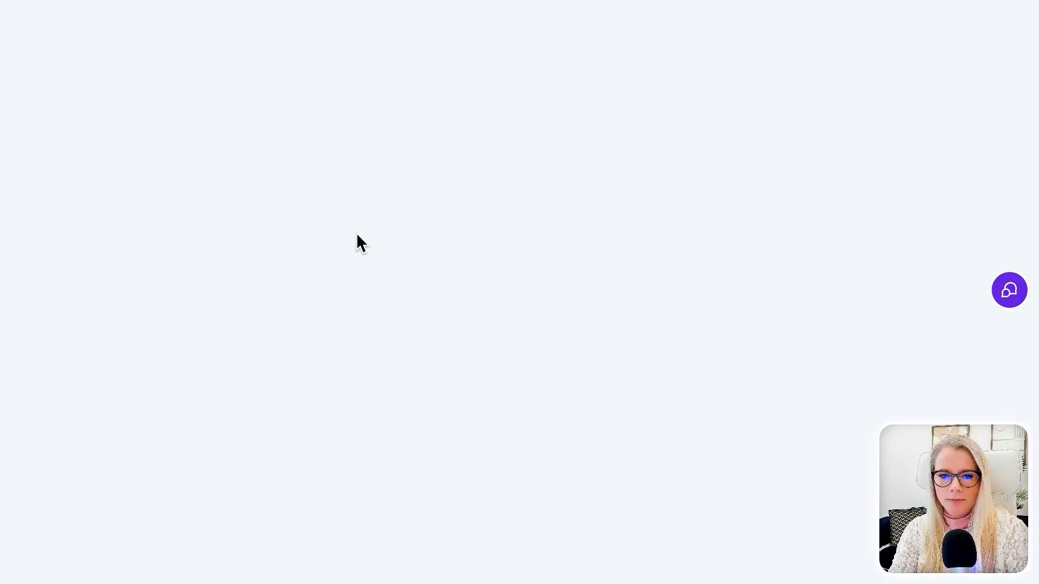
scroll(706, 149, down, 5)
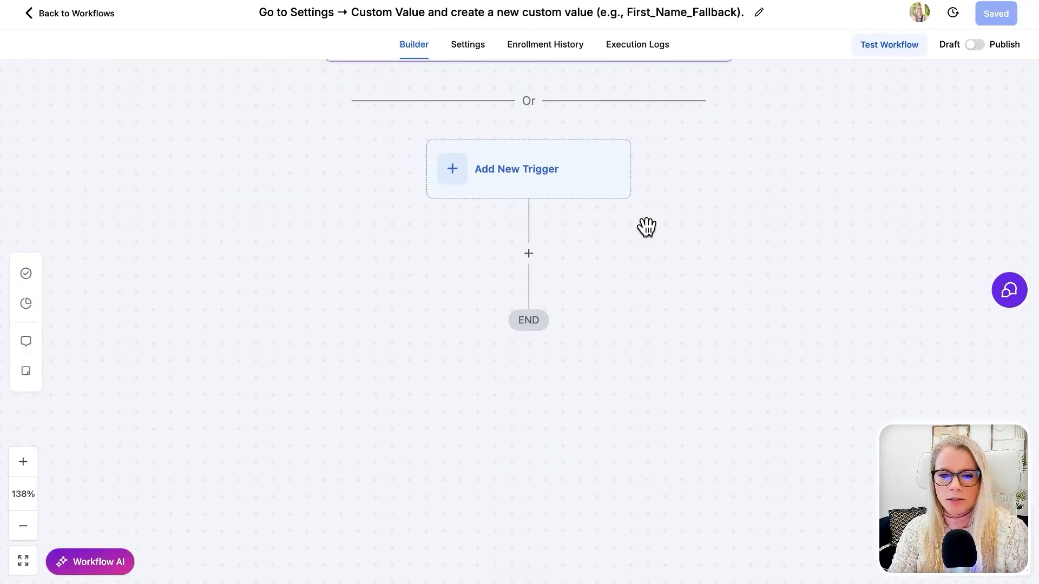
scroll(630, 197, down, 1)
click(559, 147)
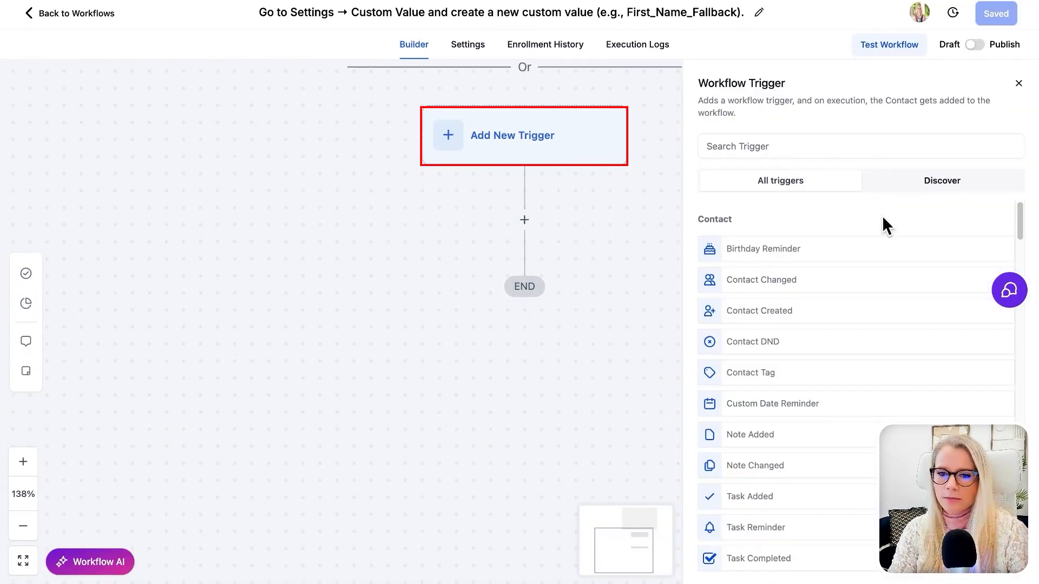
text(book)
click(797, 316)
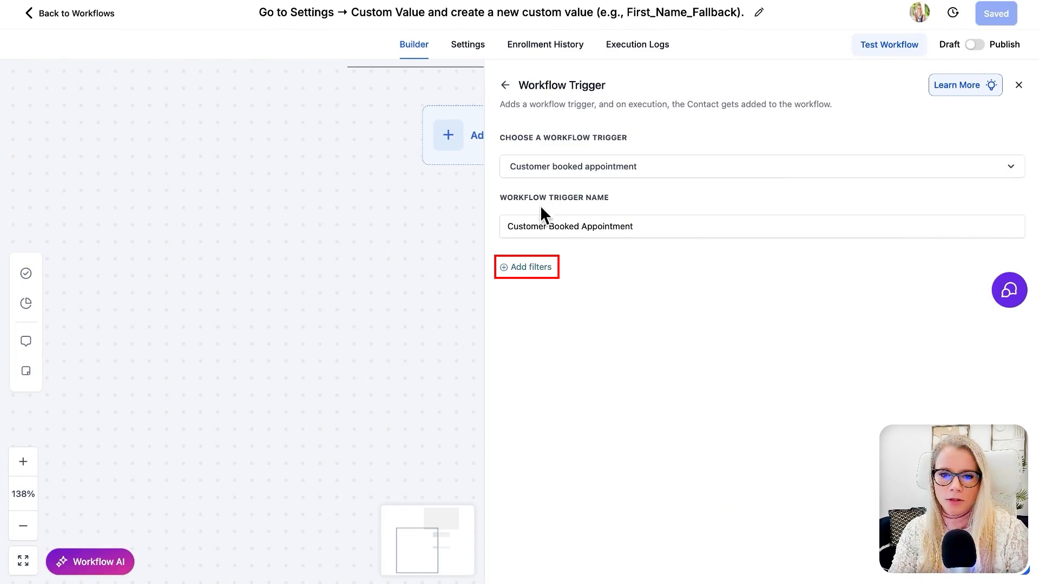
Step: Filter the trigger to appointments in the 15 Min Connection Call calendar and save it
click(540, 273)
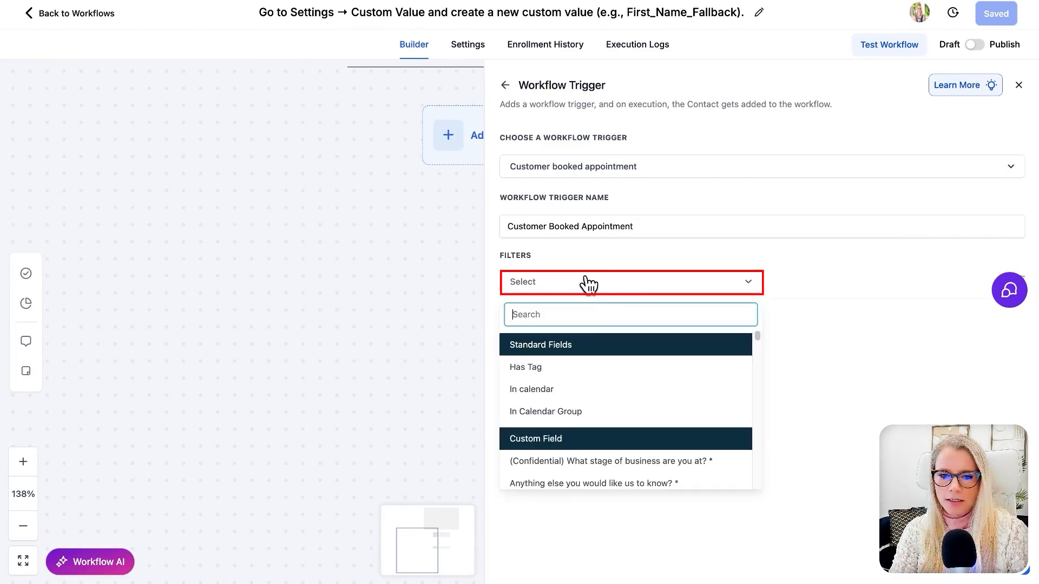
click(595, 389)
click(813, 291)
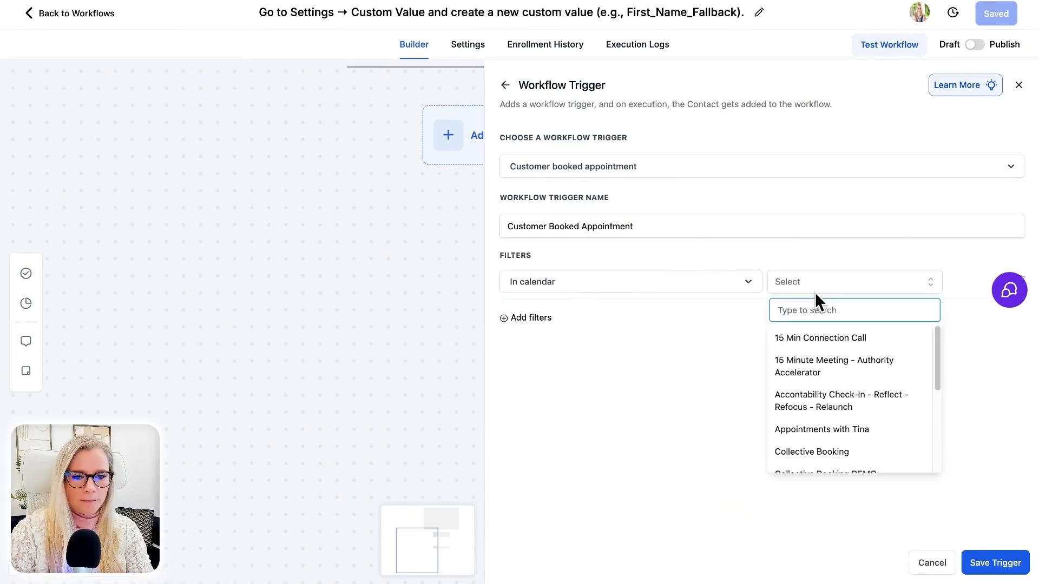
click(833, 340)
click(995, 562)
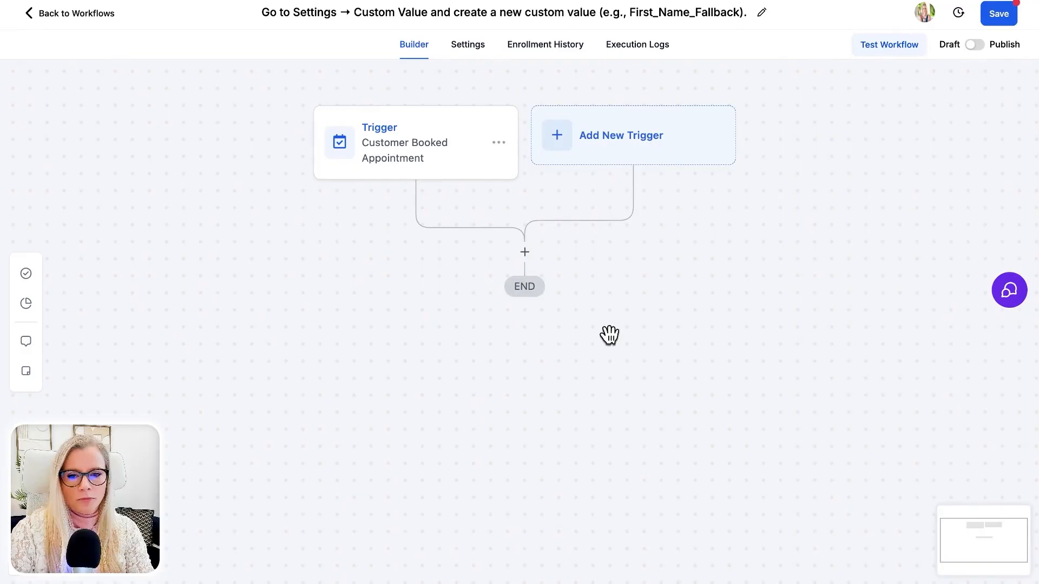
Step: Add a condition action below the trigger and name its first branch "has name"
click(524, 251)
click(812, 135)
text(if)
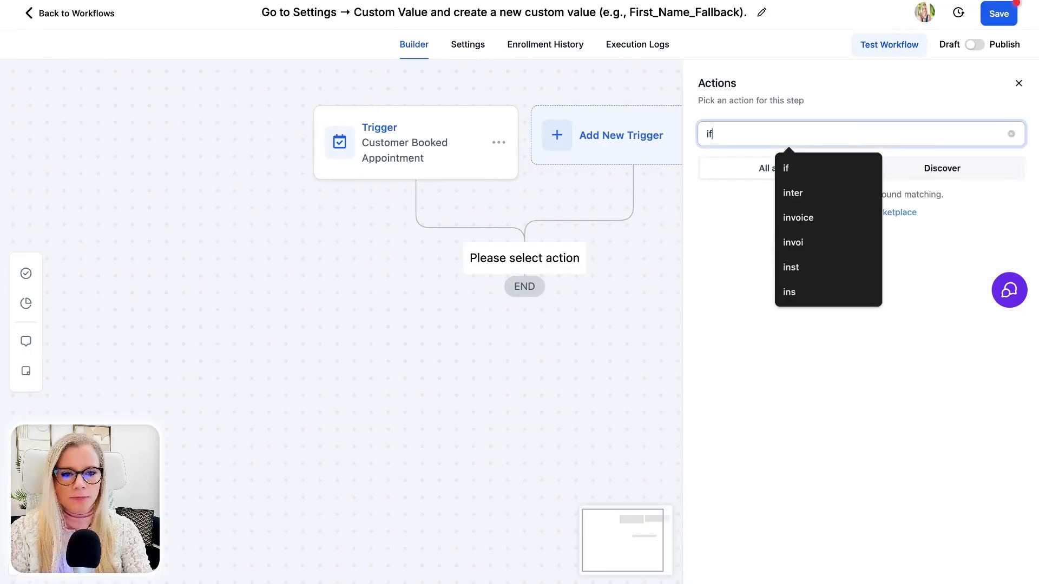
click(735, 236)
click(600, 314)
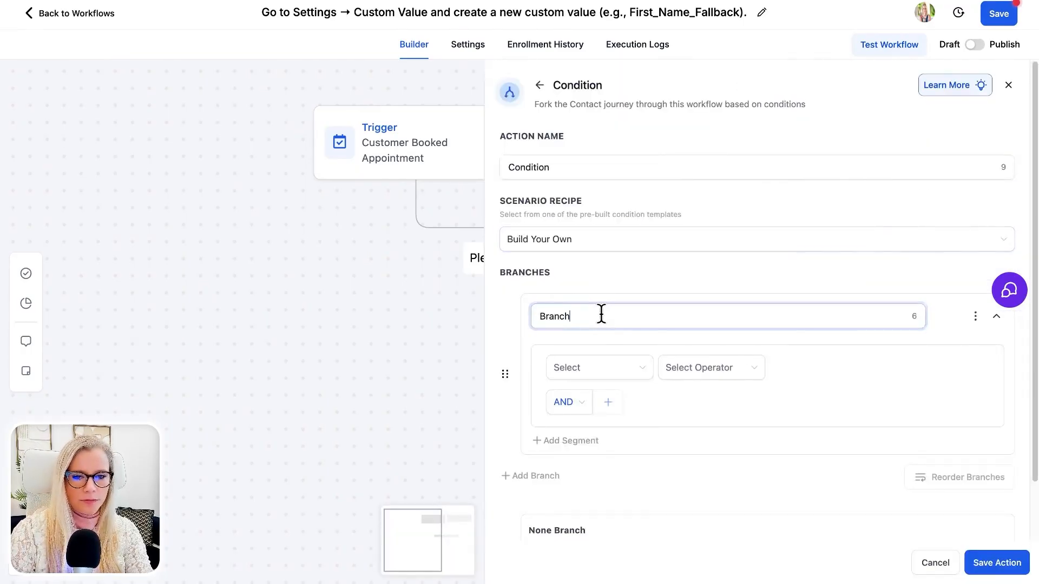
key(ctrl+a)
text(has na)
Step: Set the "has name" branch to the condition First Name Is {{contact.first_name}} and save the action
click(628, 368)
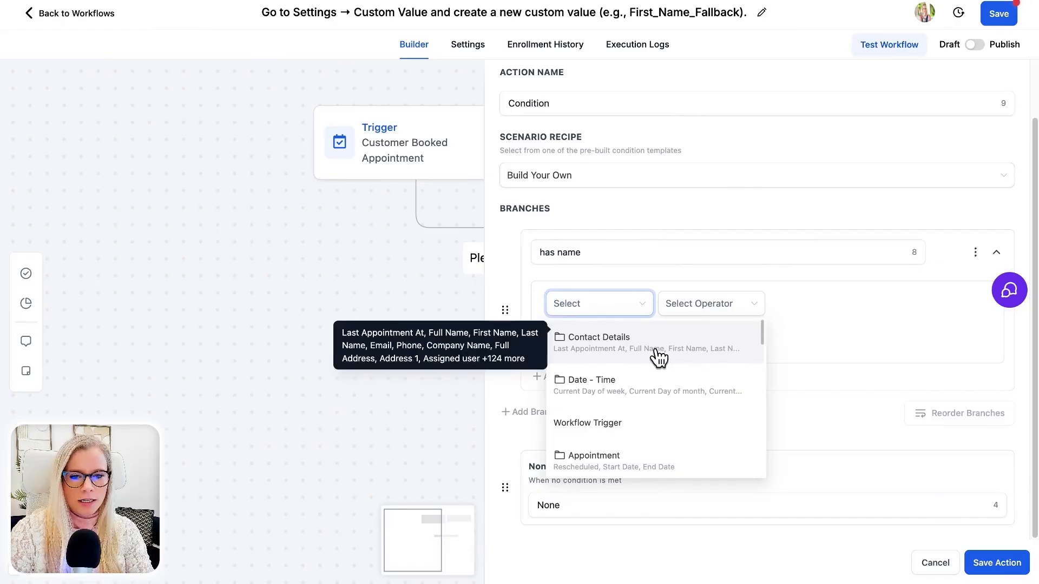
click(654, 349)
click(631, 438)
click(703, 303)
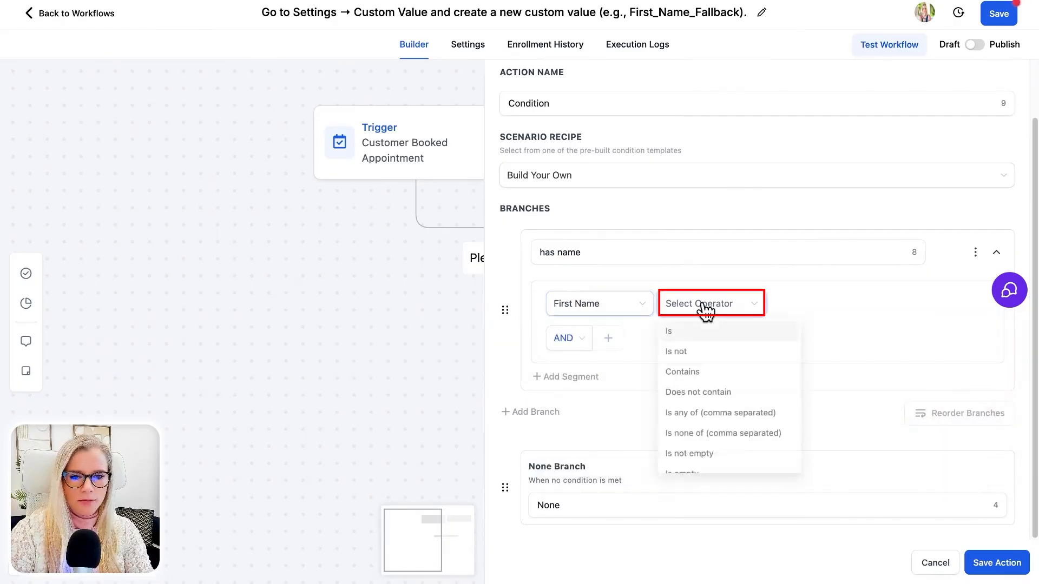
click(676, 331)
click(846, 301)
click(974, 303)
click(888, 22)
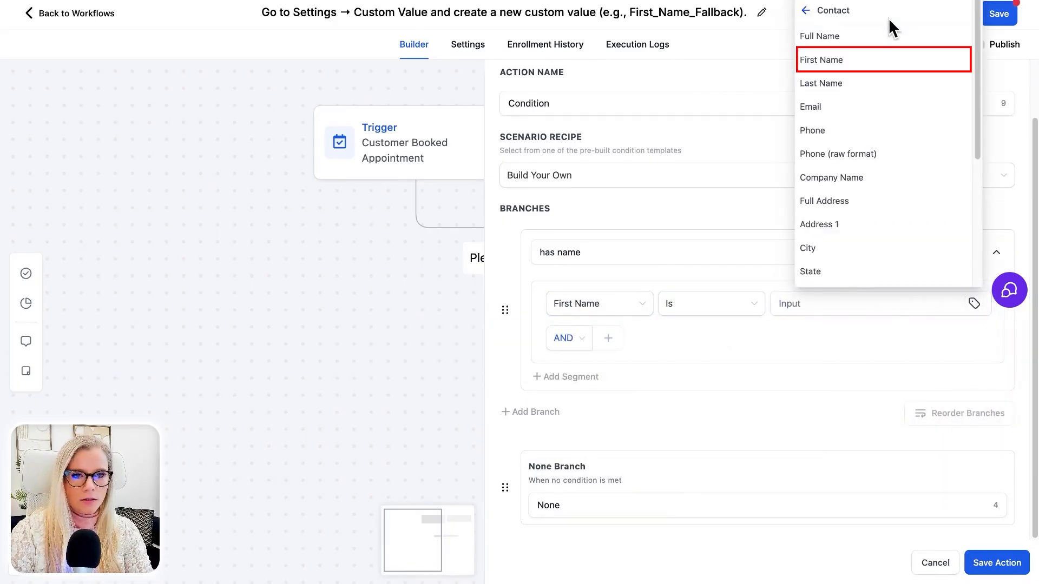
click(872, 63)
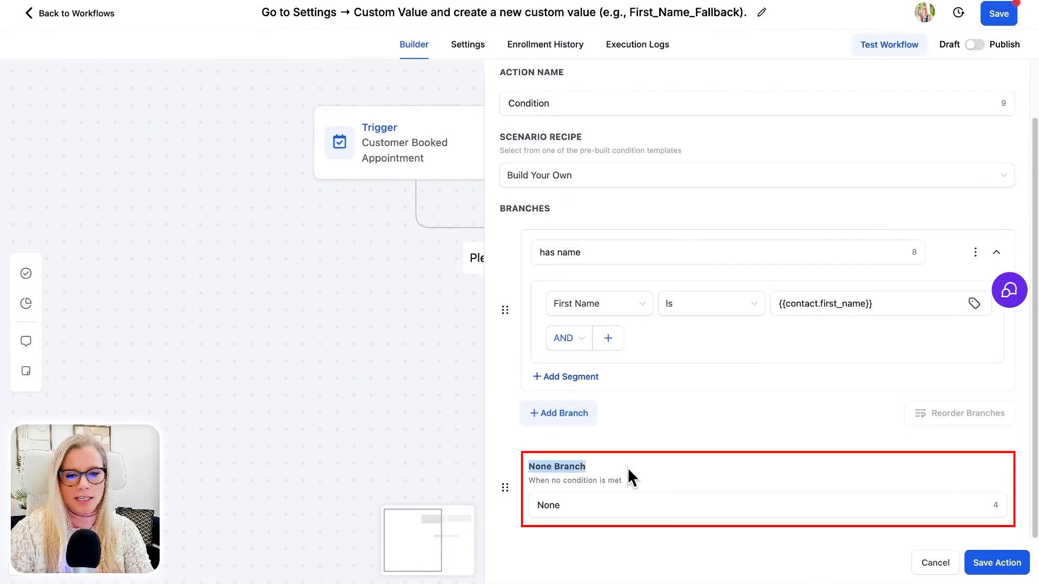
click(675, 455)
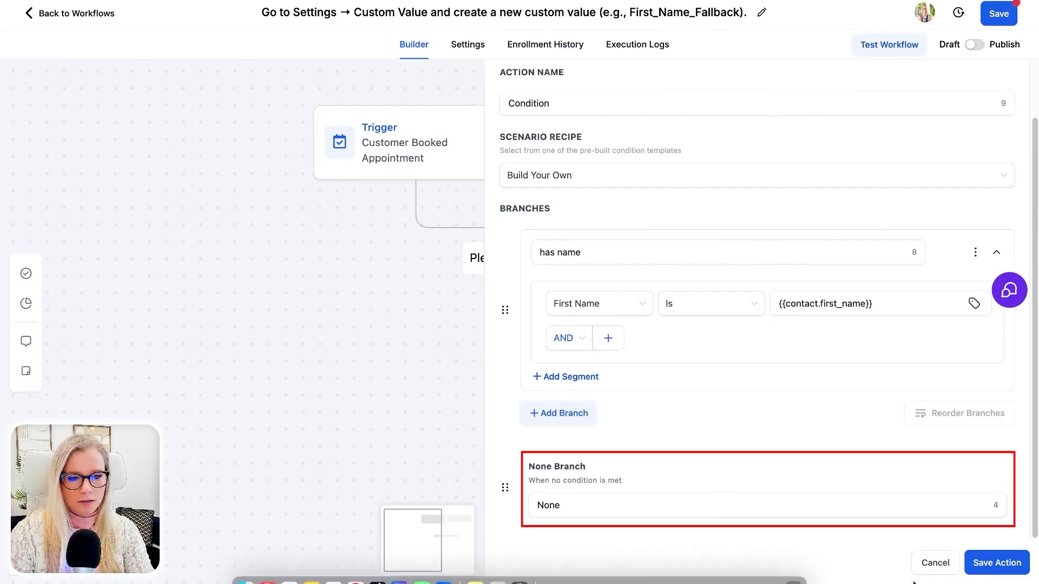
click(997, 563)
Step: Add an email action under the "has name" branch and set its From Name to the Sending Email custom value
drag(463, 304, 796, 438)
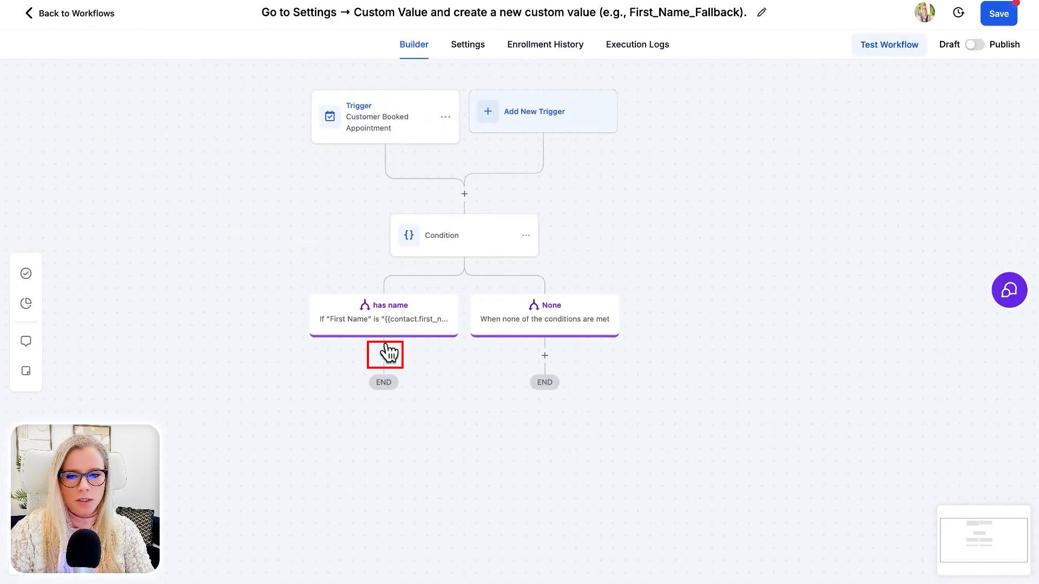
click(384, 355)
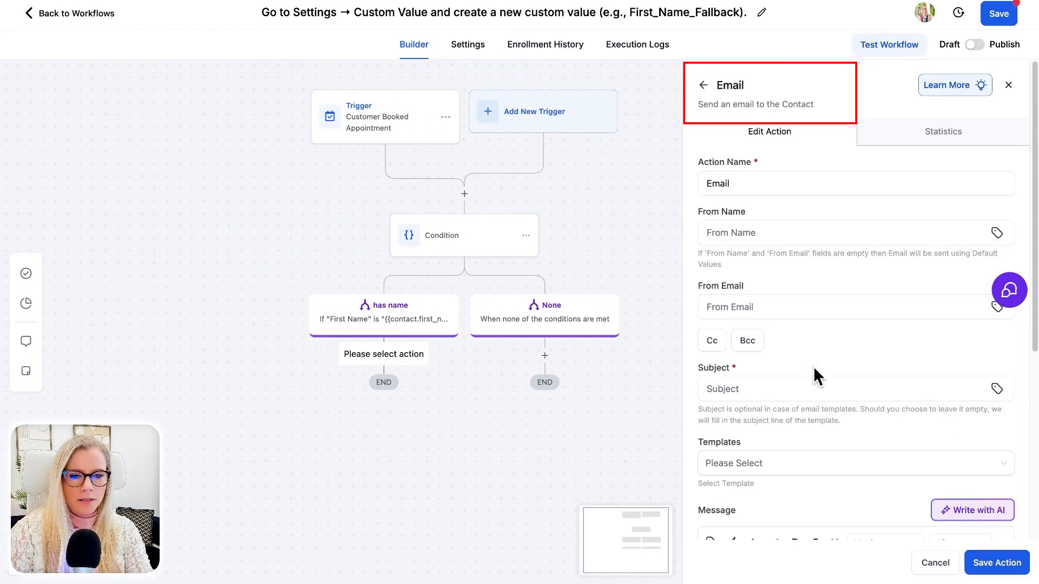
click(969, 233)
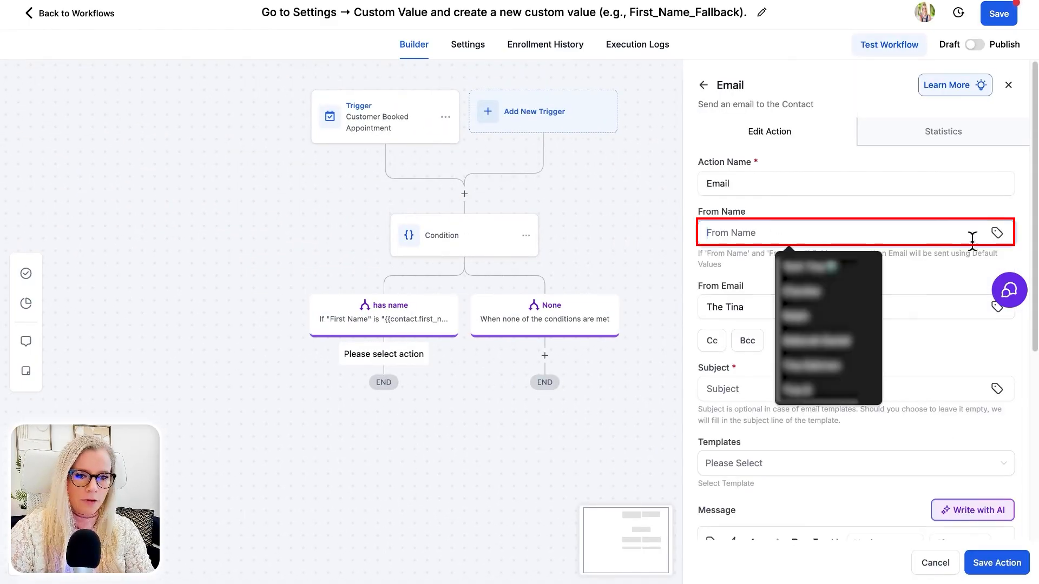
click(997, 232)
click(910, 549)
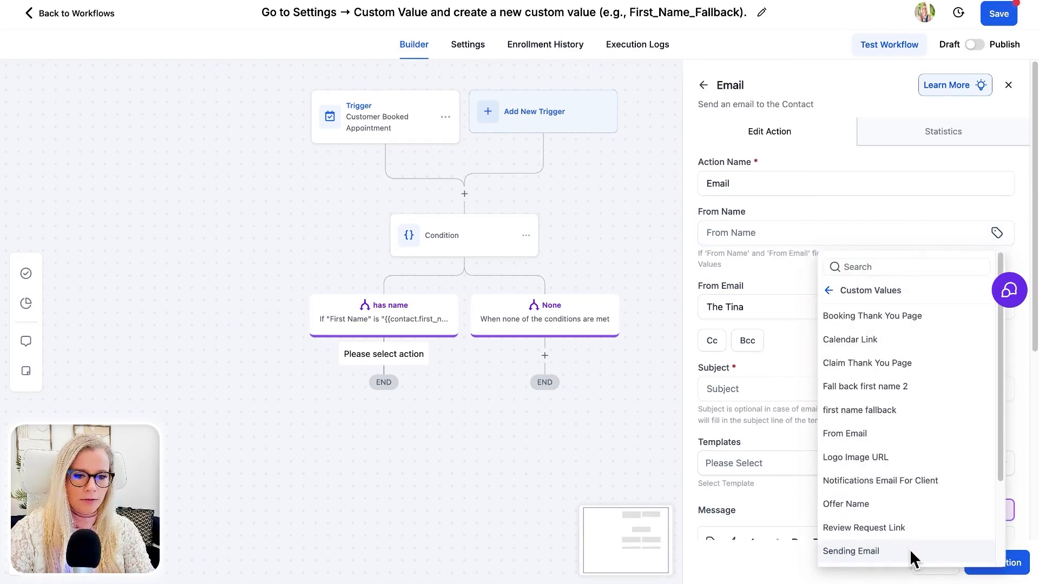
scroll(916, 538, down, 2)
click(887, 496)
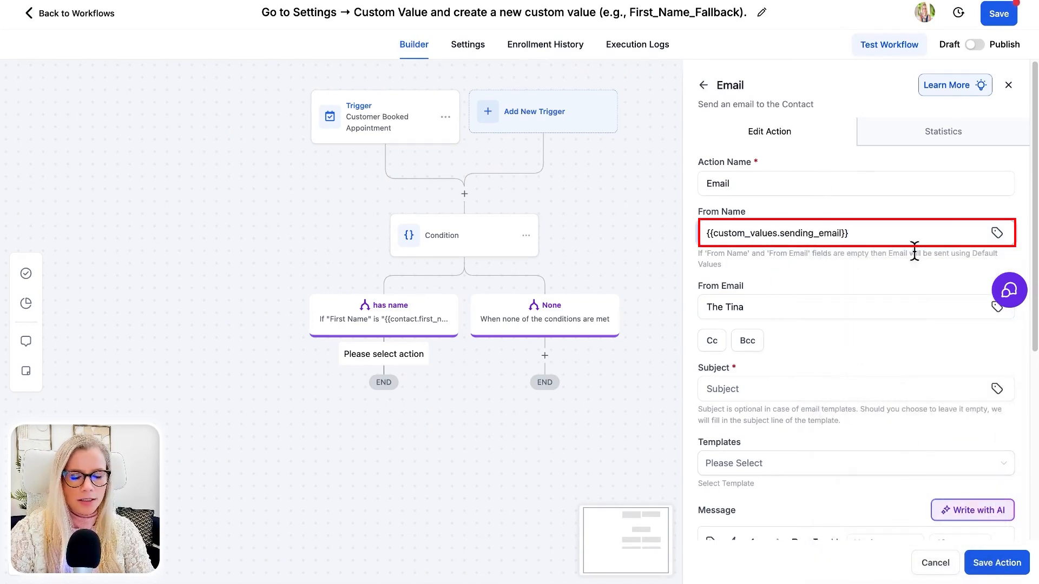
Step: Set the email's subject to "Hi {{contact.first_name}}" using the contact's First Name placeholder
scroll(872, 352, down, 3)
click(765, 220)
text(Hi)
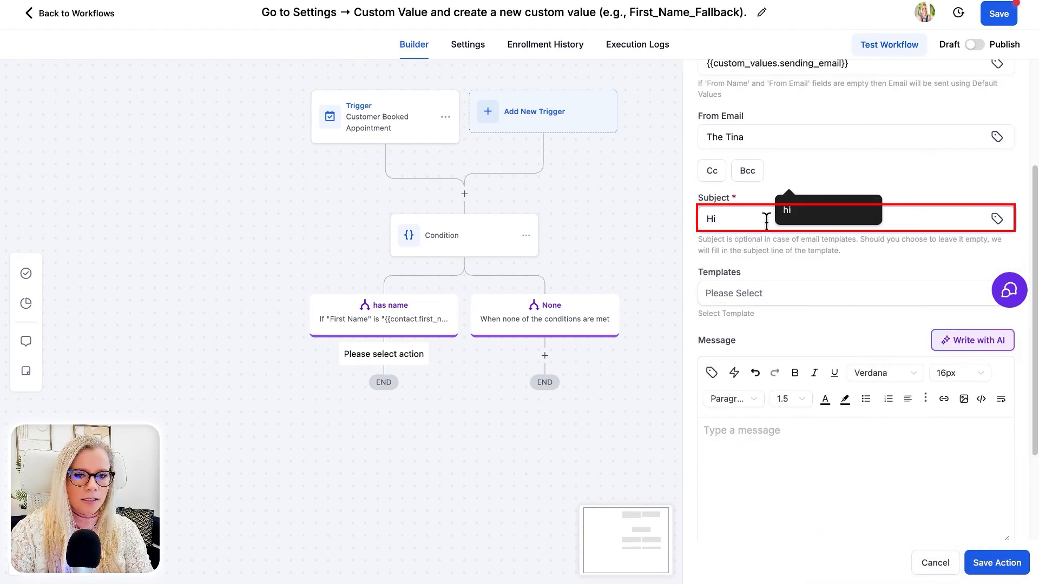
click(1000, 223)
click(935, 283)
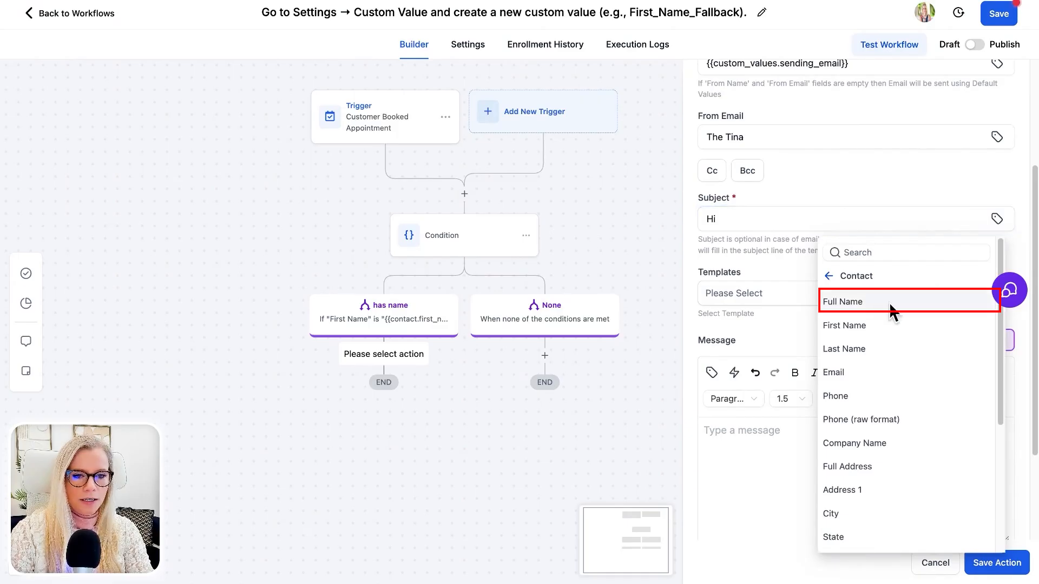
click(934, 326)
Step: Write the message "Hi {{contact.first_name}}, I look forward to meeting with you!", sign it with the sender's first name, and save the email action
scroll(837, 384, down, 1)
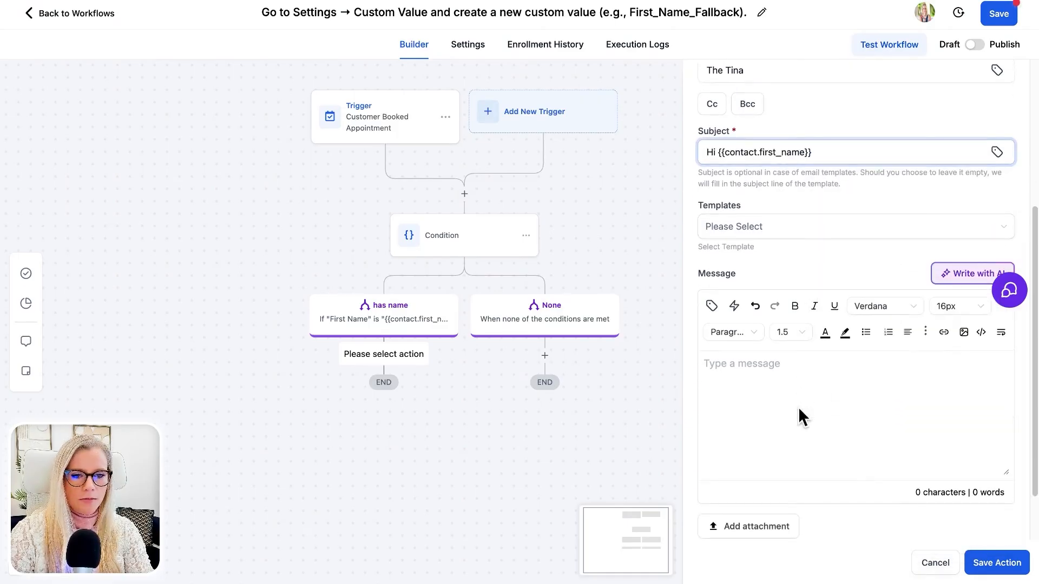
click(758, 366)
text(Hi {{contact.first_name}})
text(,  I look forward to meeting with you!  Tina)
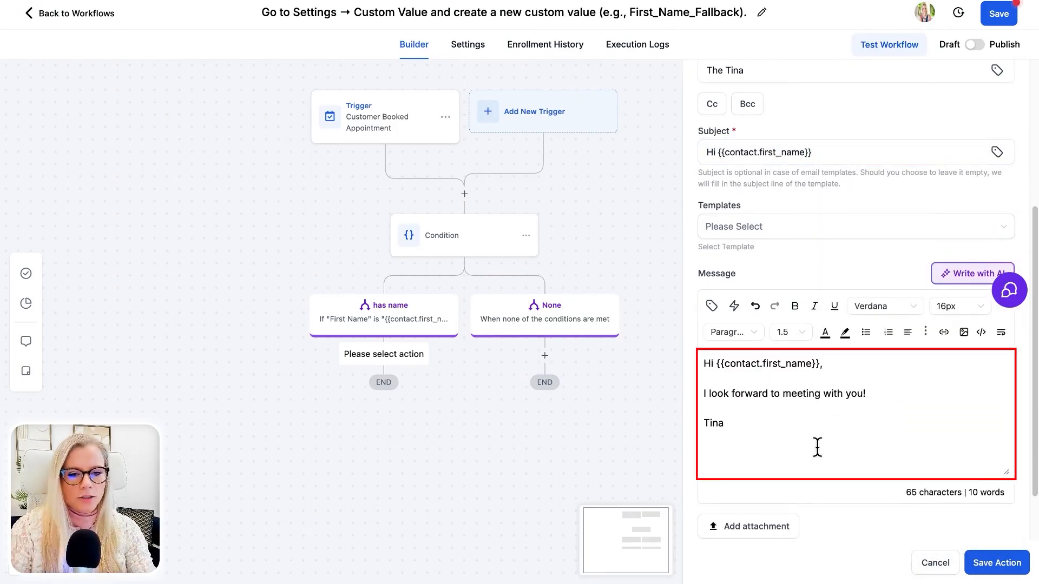
scroll(899, 497, down, 1)
click(998, 563)
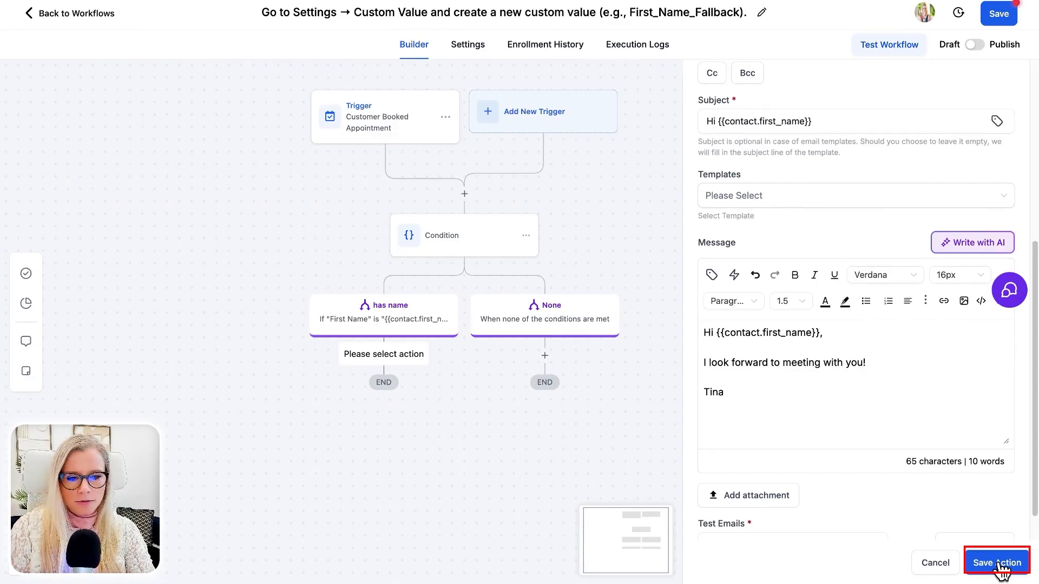
Step: Copy the "has name" branch's email action into the None branch and open the copy at its message
click(445, 397)
click(528, 447)
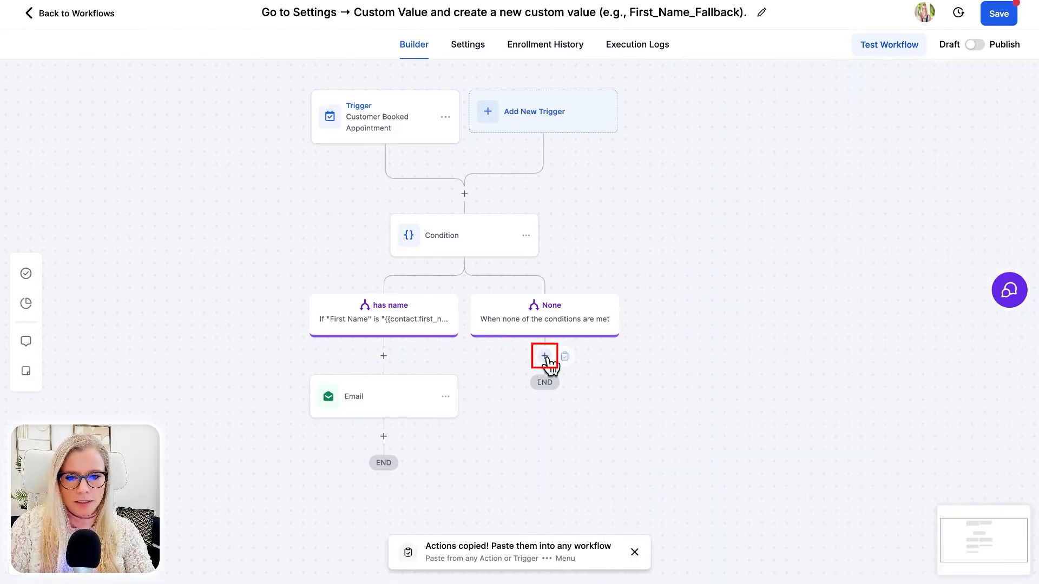
click(564, 356)
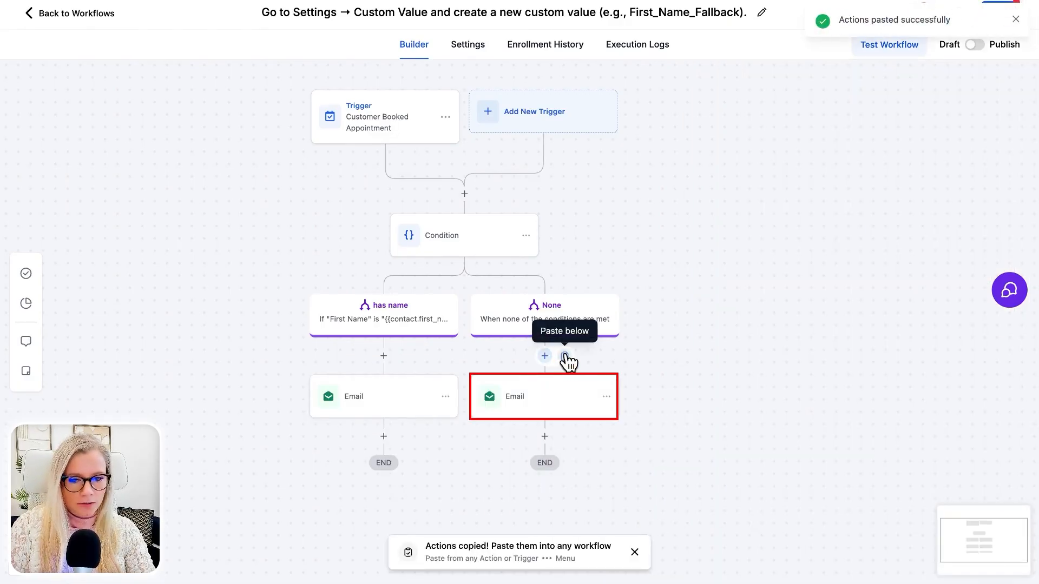
click(545, 413)
scroll(820, 384, down, 4)
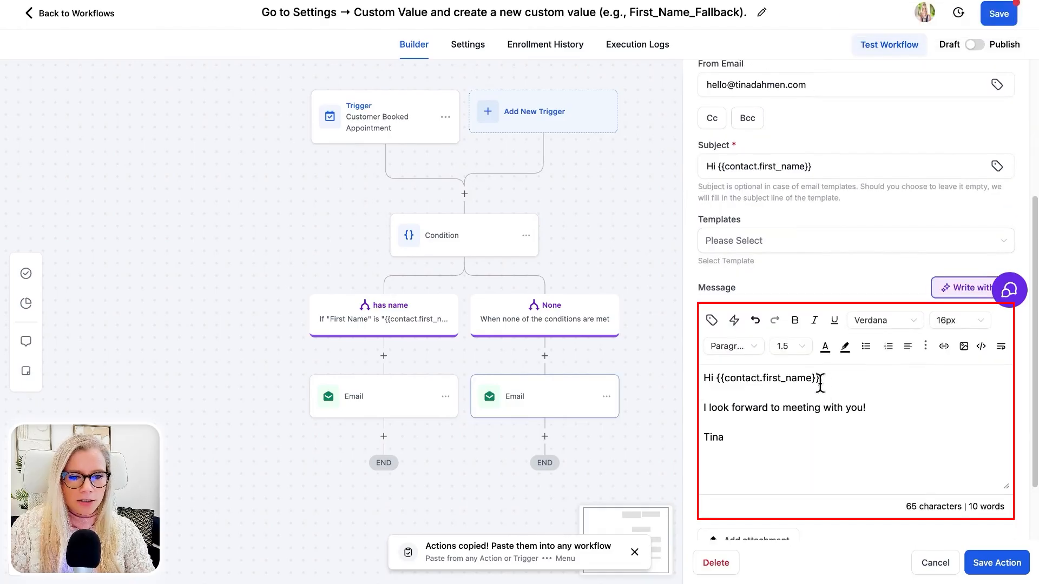
Step: Replace the contact first name placeholder in the None branch email's greeting with the "first name fallback" custom value
drag(819, 377, 718, 377)
key(BackSpace)
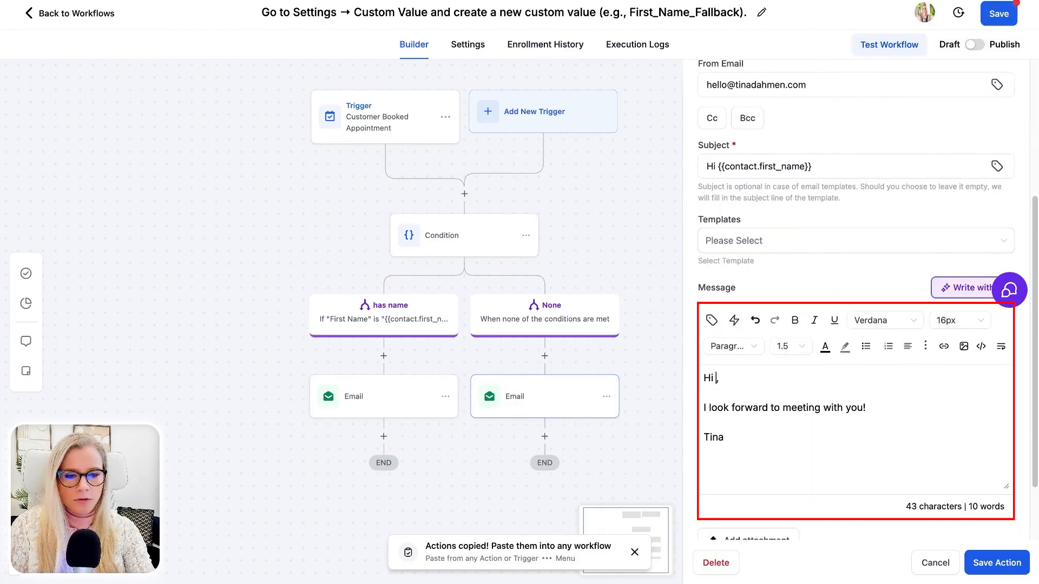
click(712, 321)
click(668, 290)
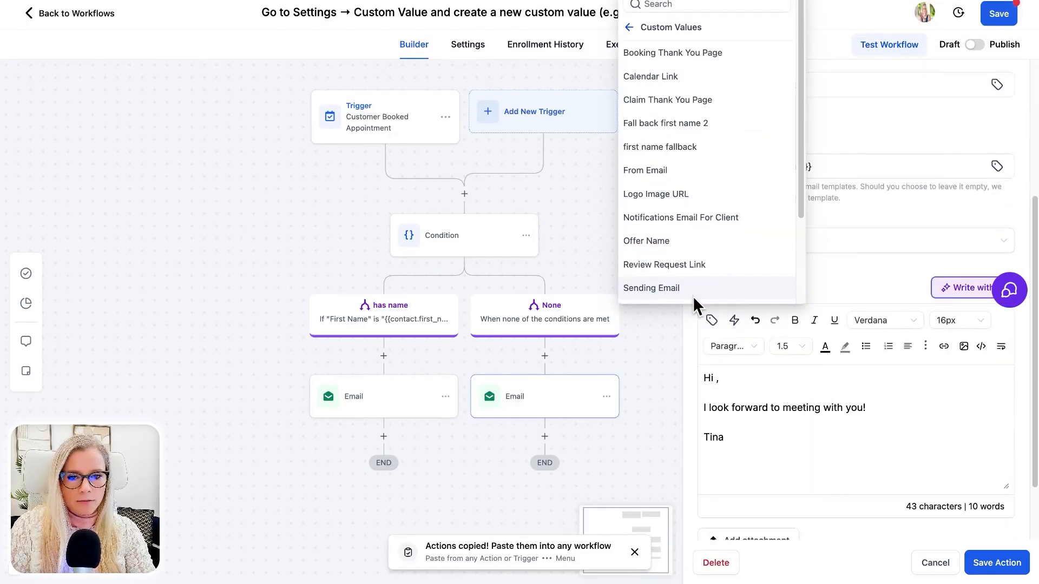
click(658, 6)
text(fall)
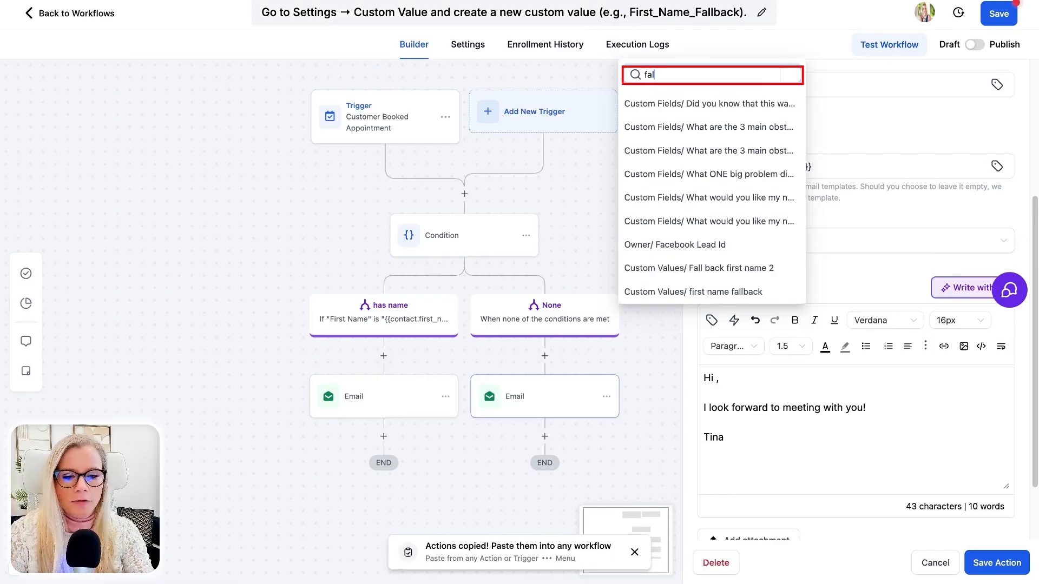
click(759, 282)
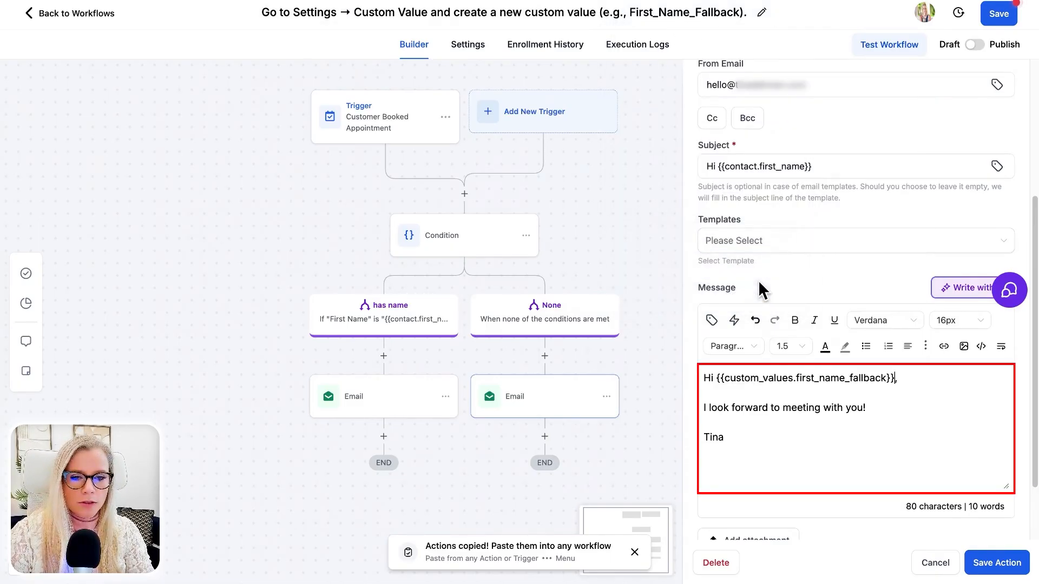
Step: Save the None branch's email action and the workflow
drag(730, 379, 877, 379)
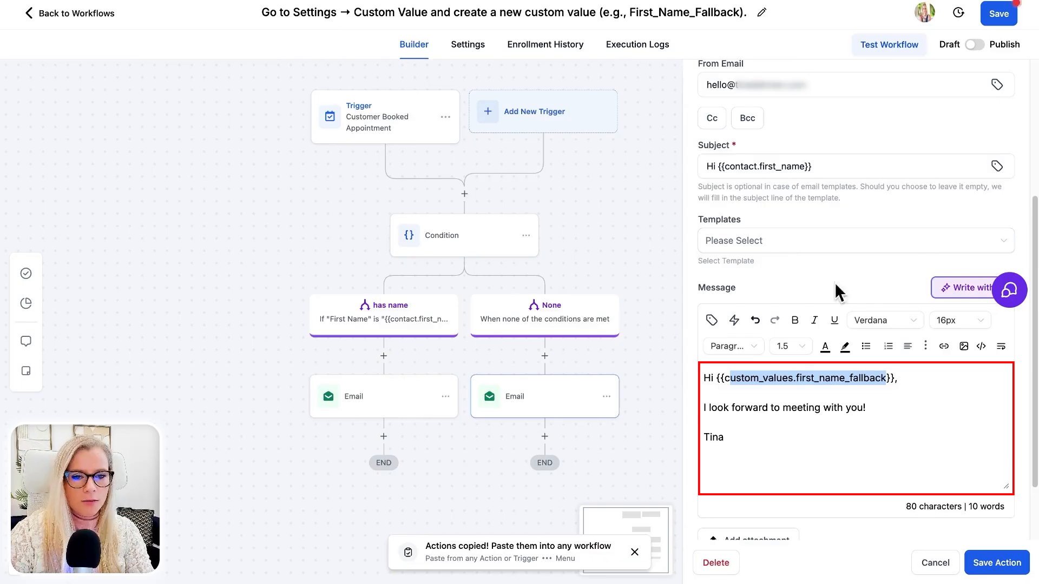
click(996, 563)
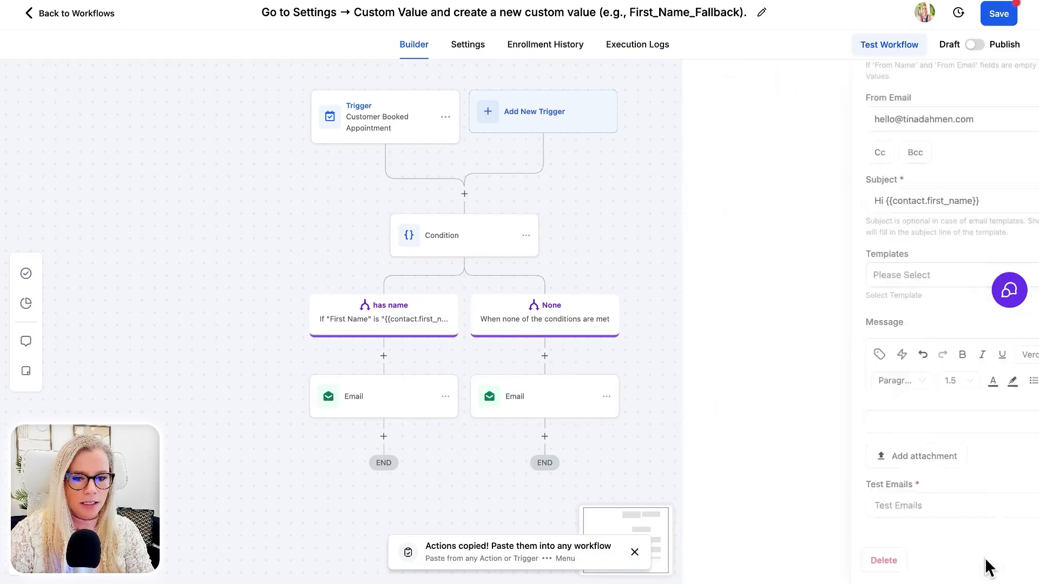
click(1009, 22)
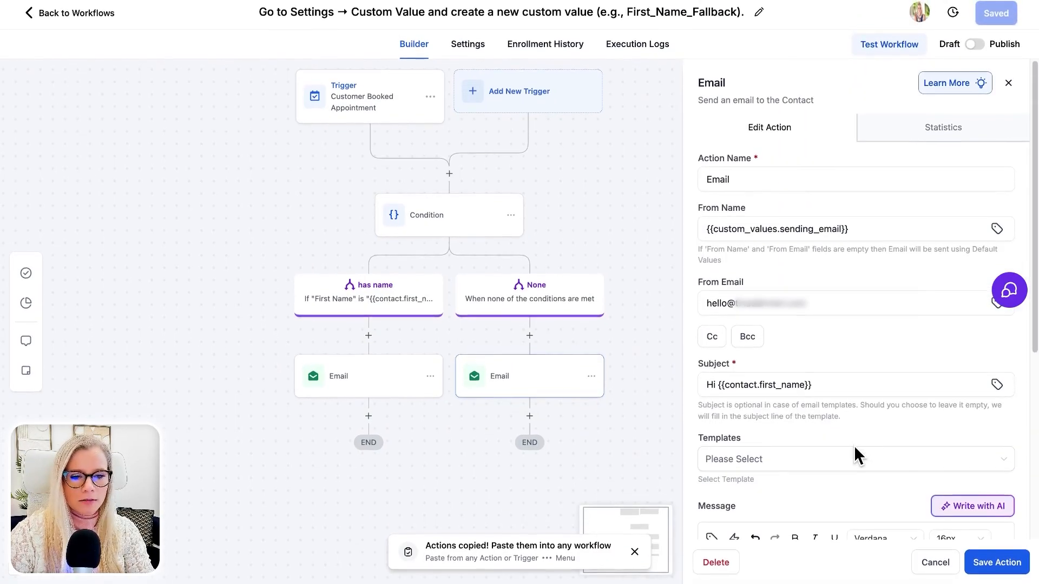
Step: Send a test of the None branch's email to the sender's own address and check the received greeting in Gmail
scroll(855, 454, down, 5)
click(719, 507)
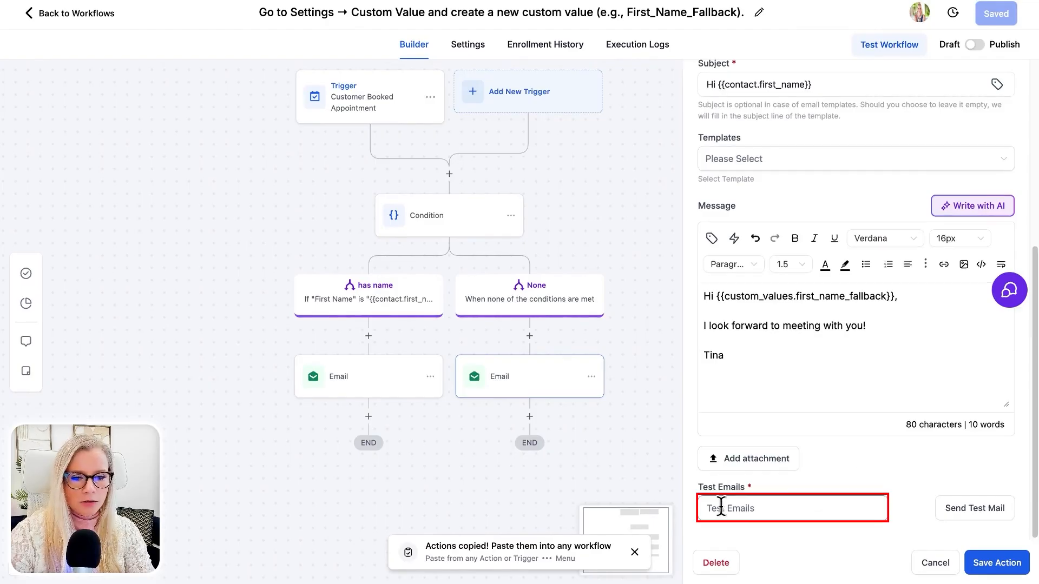
text(the)
click(849, 443)
click(974, 508)
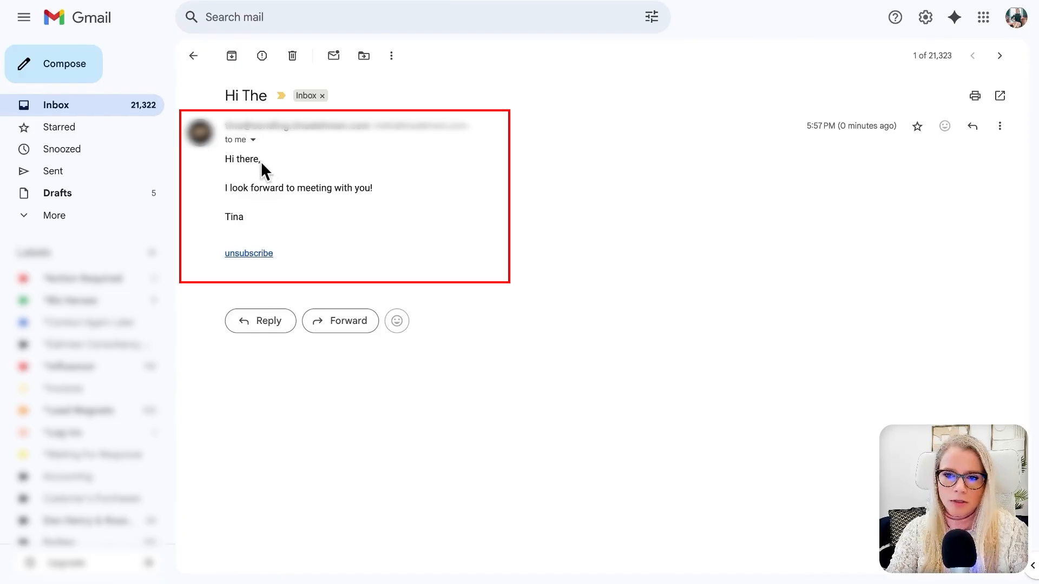
drag(264, 161, 239, 161)
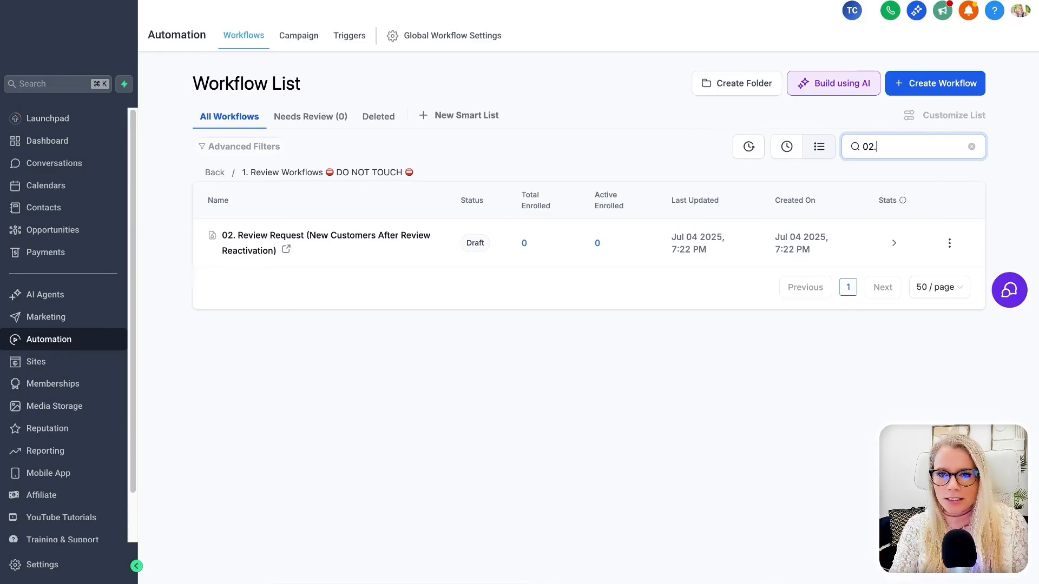
Step: Open the "02. Review Request (New Customers After Review Reactivation)" workflow and examine its review and referral branches down to the message actions
click(757, 1)
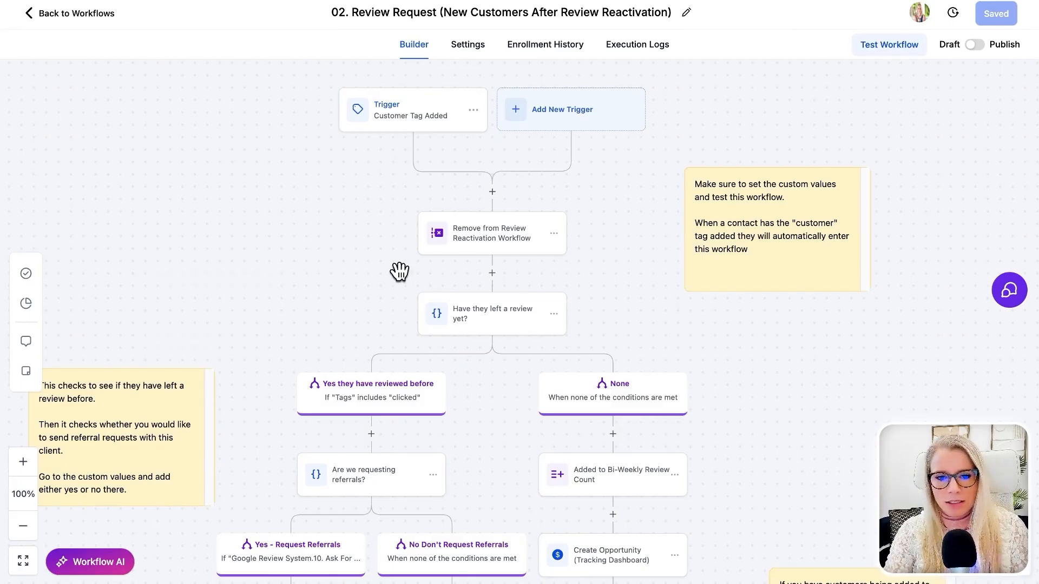
scroll(395, 292, down, 3)
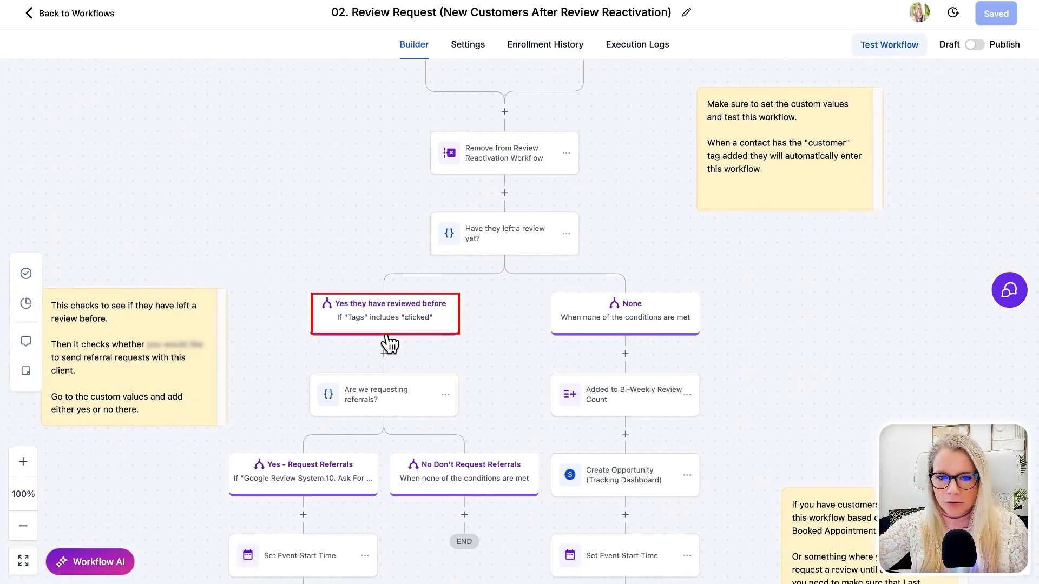
scroll(491, 360, down, 8)
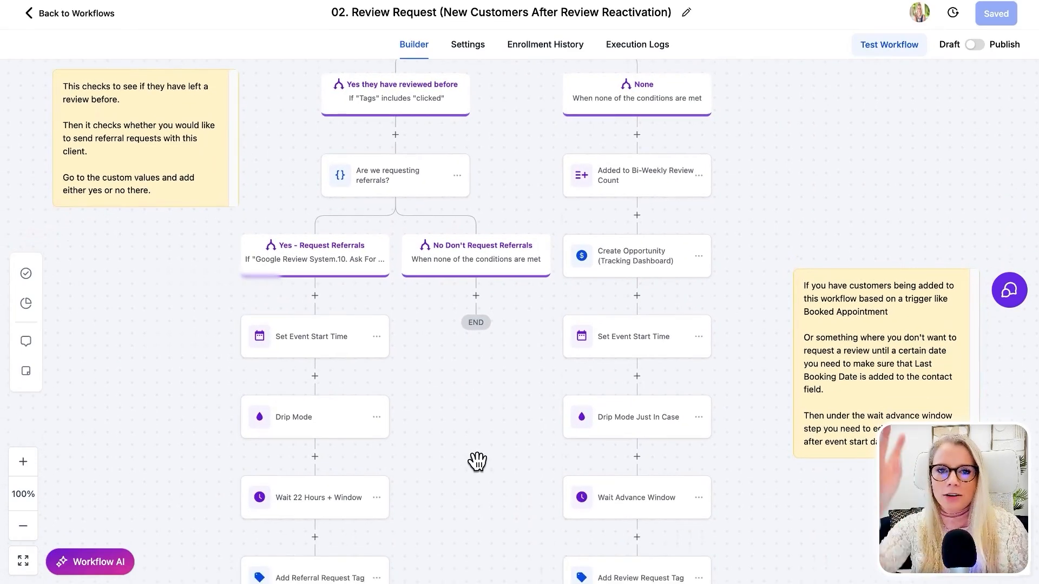
scroll(485, 491, down, 1)
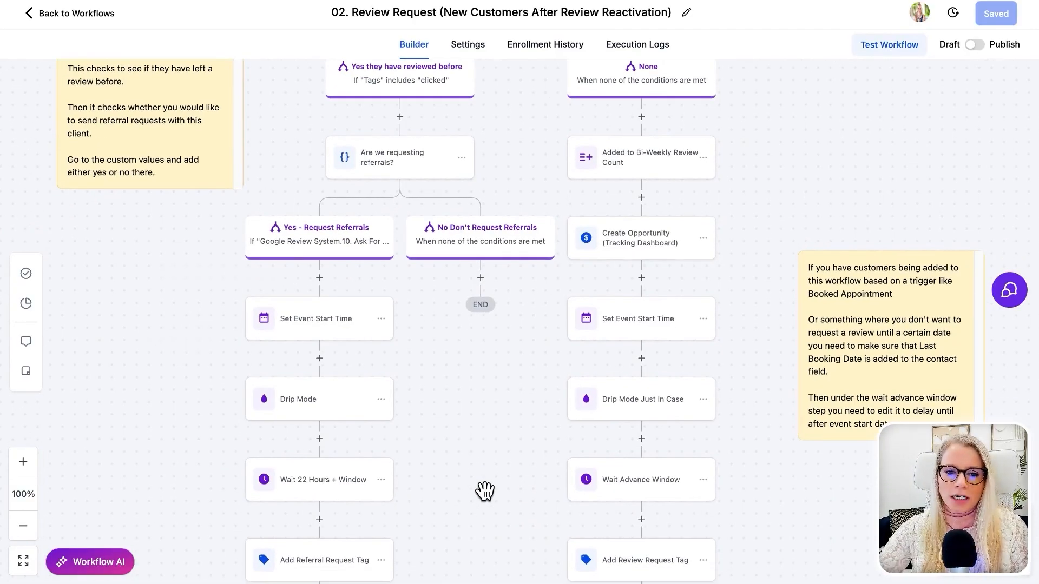
scroll(485, 490, down, 3)
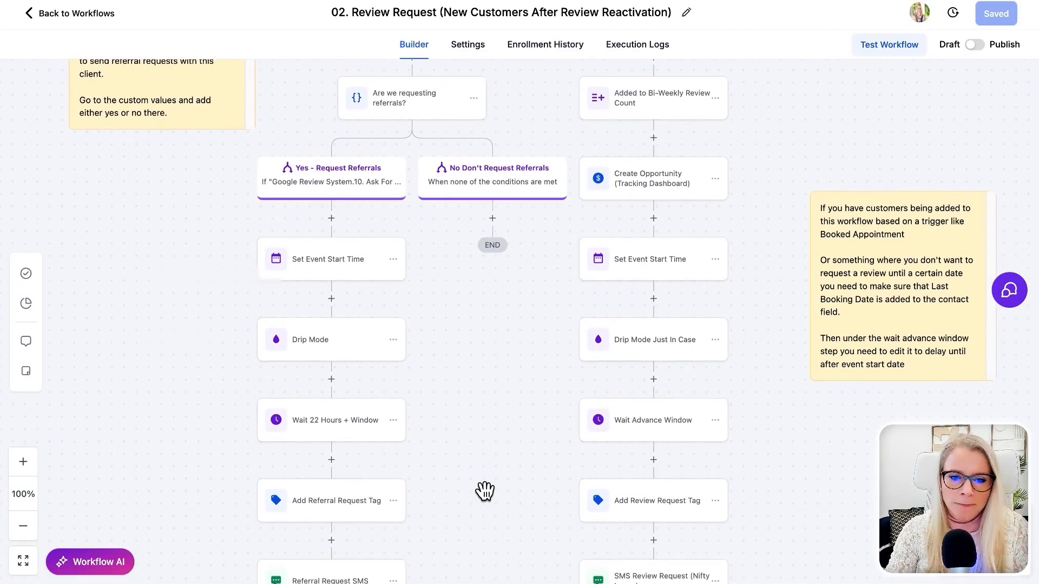
scroll(338, 473, down, 5)
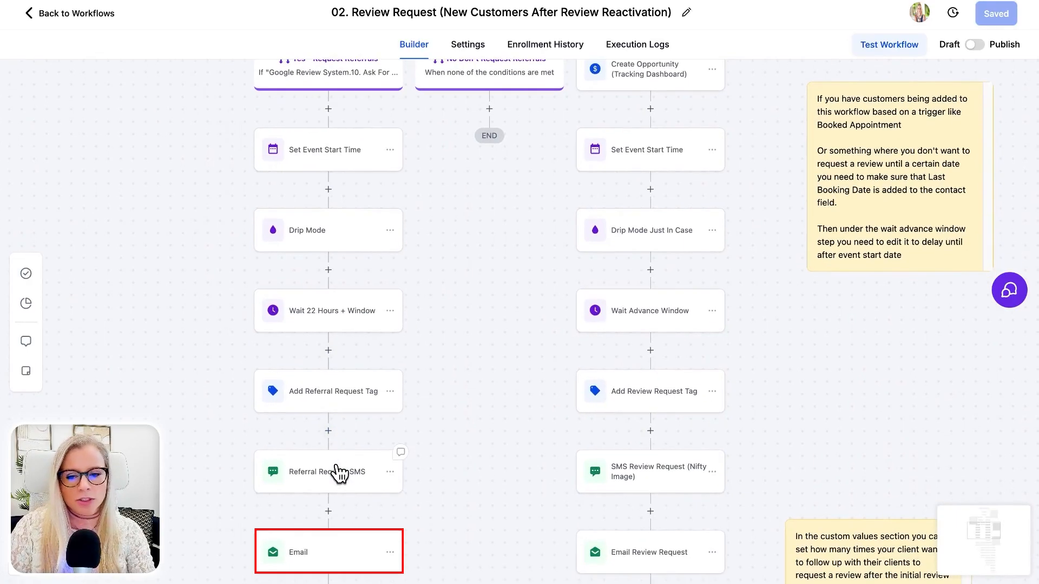
scroll(338, 473, down, 4)
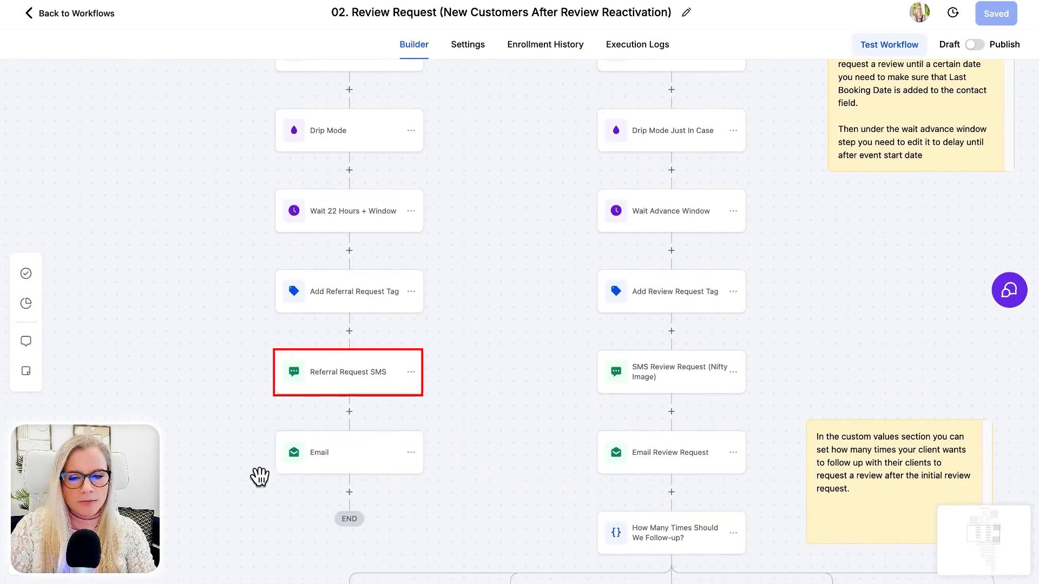
Step: Open the referral branch's Email action and examine the first name placeholder in its subject and the attached template
click(338, 472)
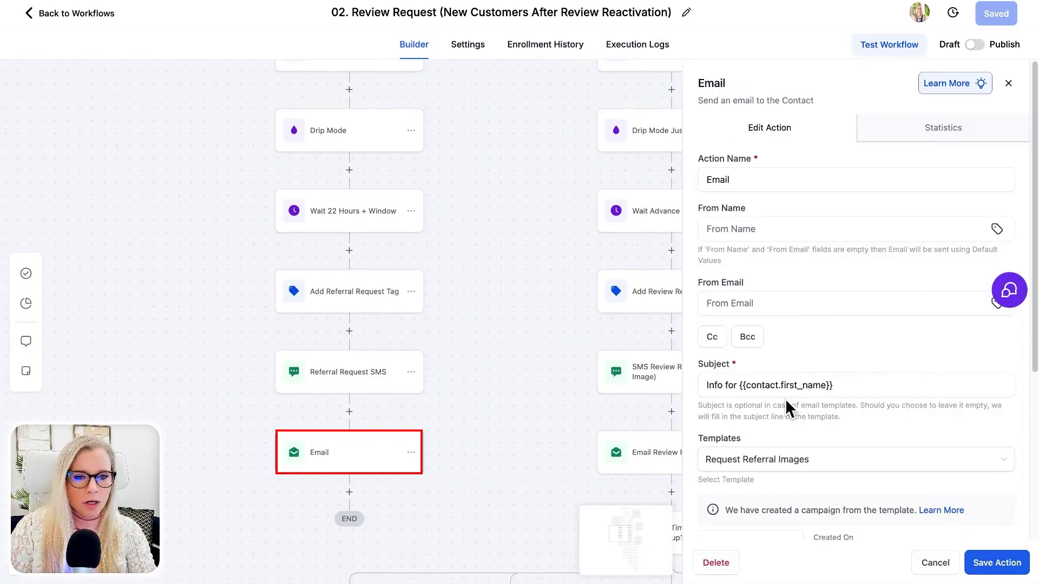
scroll(800, 401, down, 5)
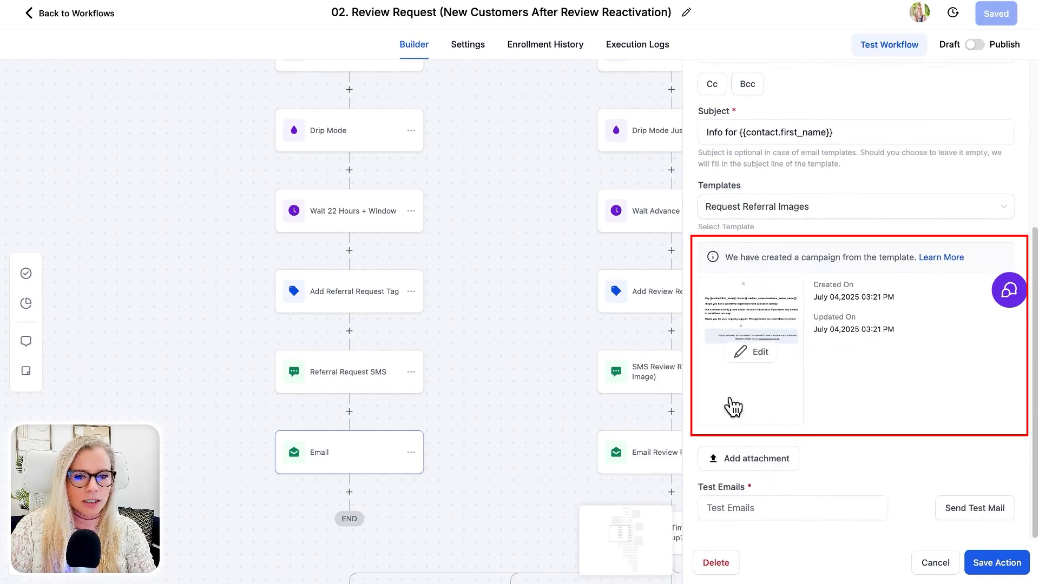
scroll(767, 524, up, 2)
drag(741, 244, 830, 243)
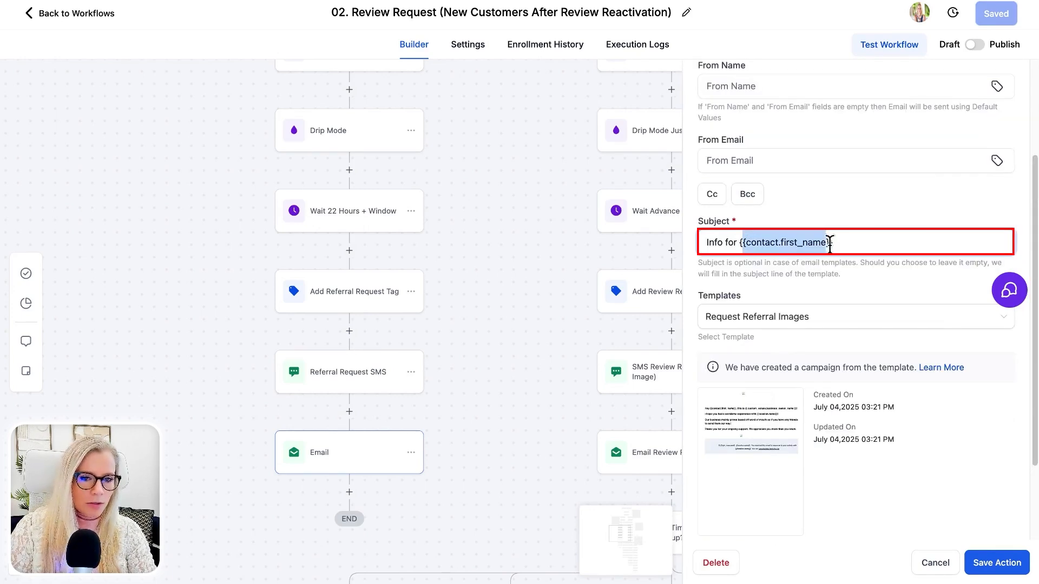
click(845, 243)
scroll(693, 393, down, 1)
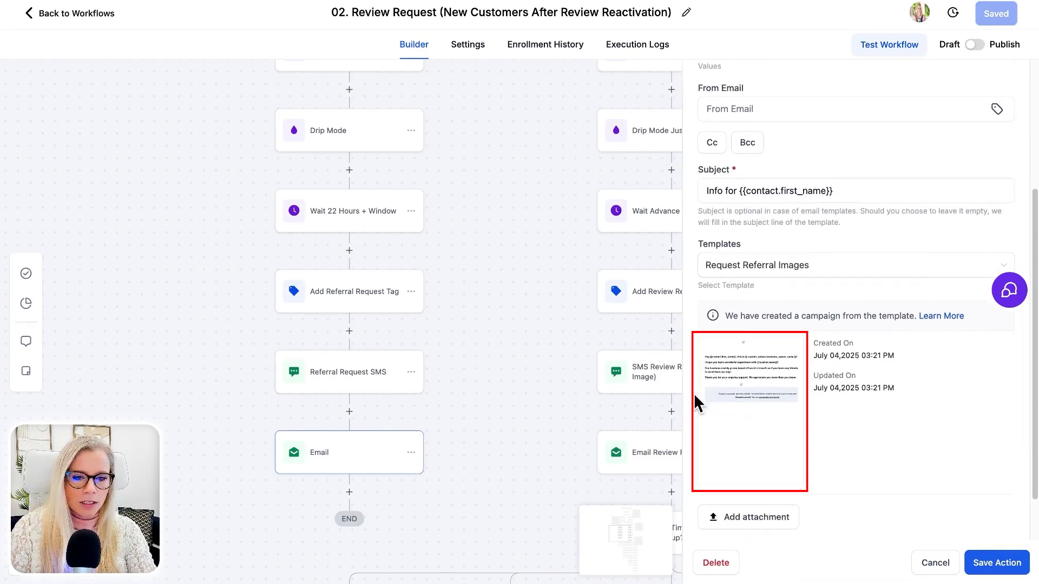
Step: Open the "Request Referral Images" template, examine its contact, business owner and location placeholders, and close it without saving
click(760, 410)
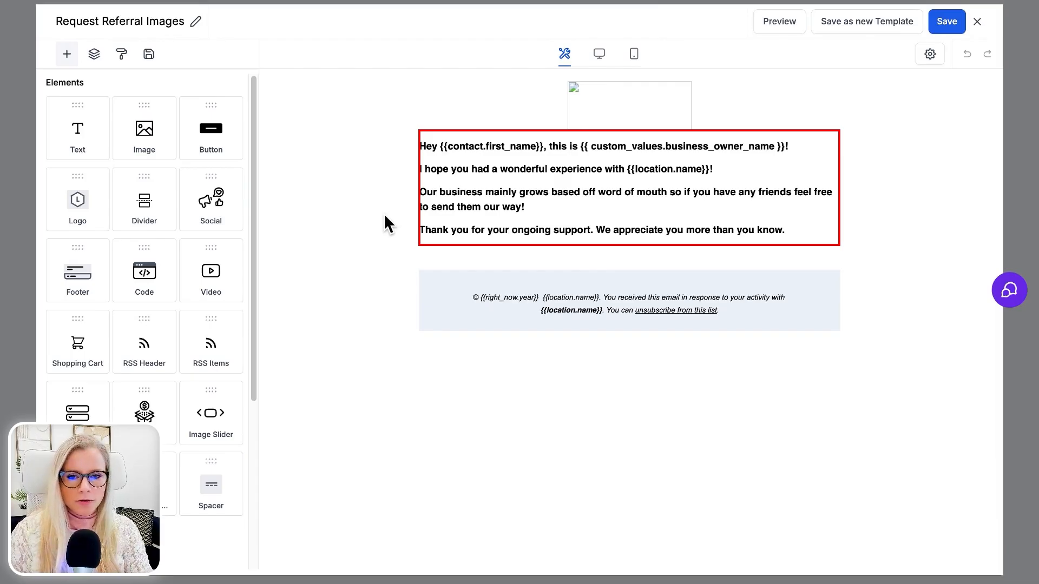
click(526, 208)
click(490, 146)
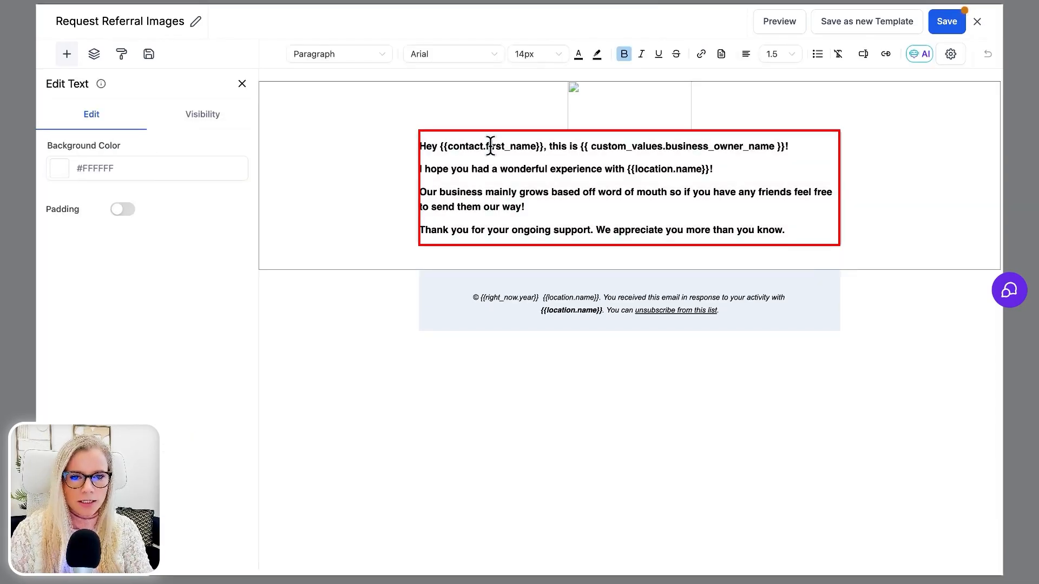
drag(788, 147, 561, 158)
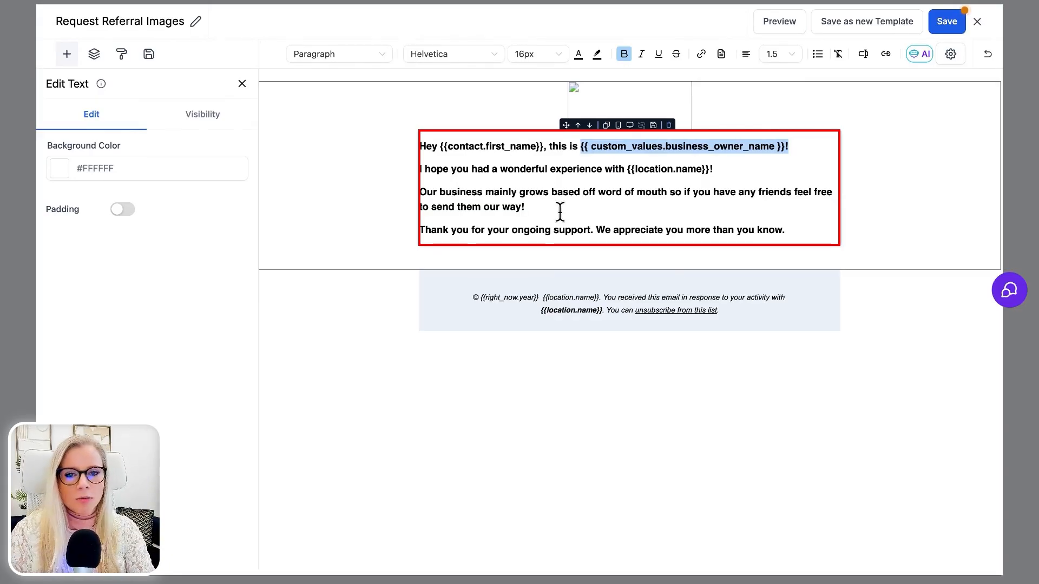
drag(710, 169, 626, 168)
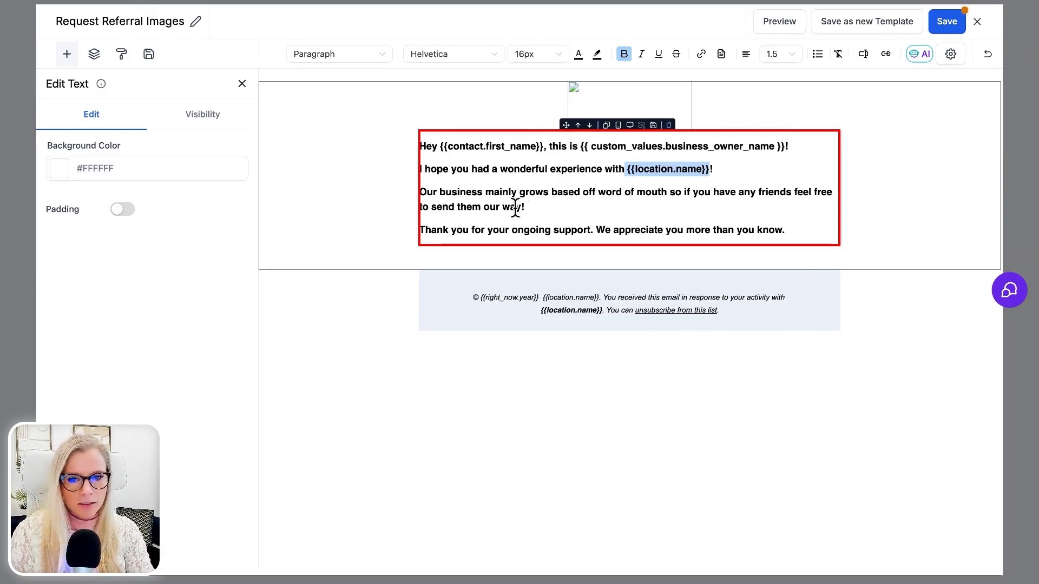
click(533, 210)
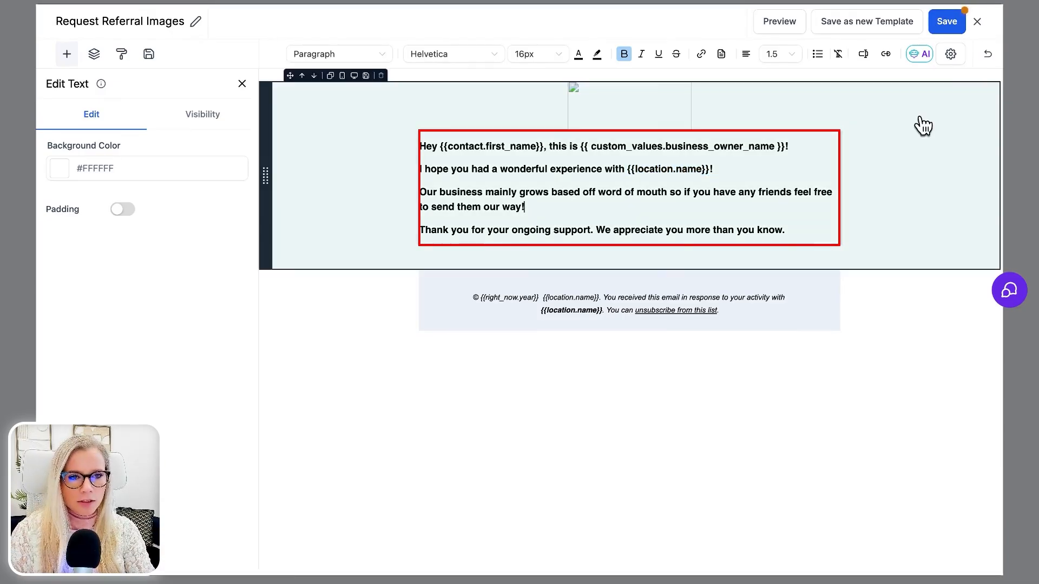
click(977, 22)
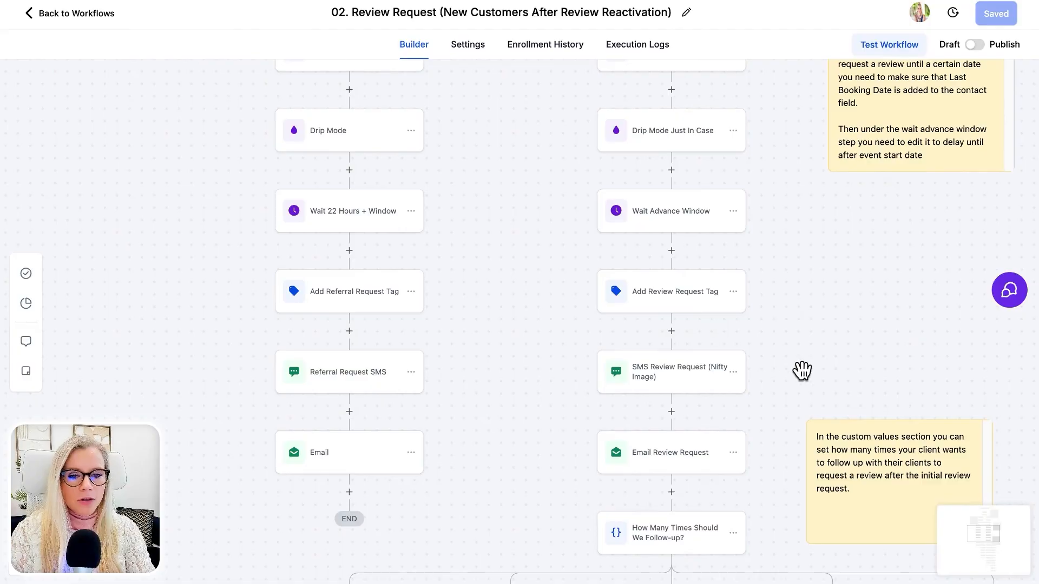
Step: Open the template of the Email Review Request action and examine the placeholders in its greeting and signature
scroll(756, 435, down, 1)
scroll(756, 434, right, 2)
scroll(756, 435, down, 1)
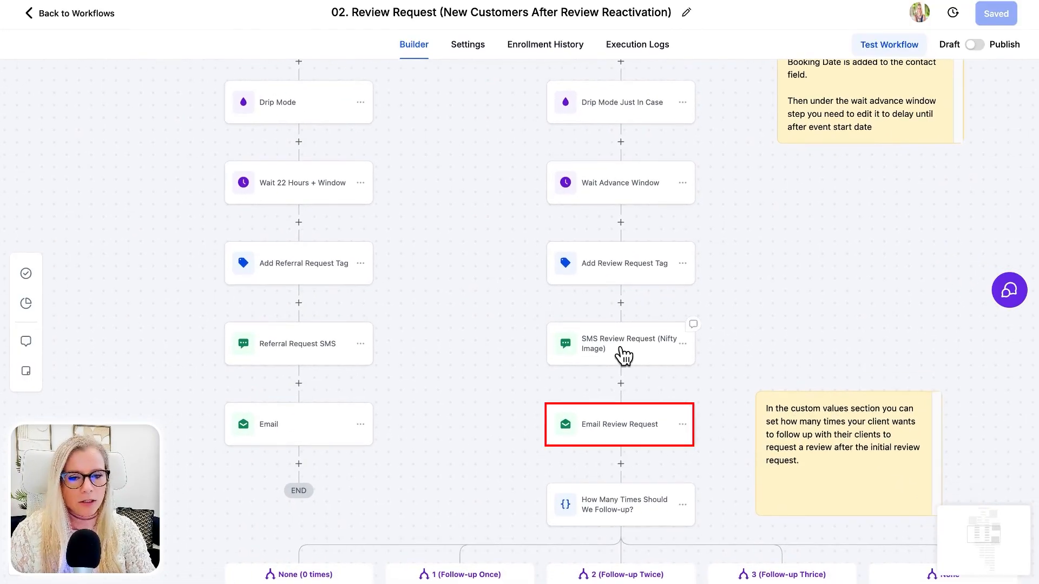
click(614, 423)
scroll(746, 348, down, 5)
click(750, 353)
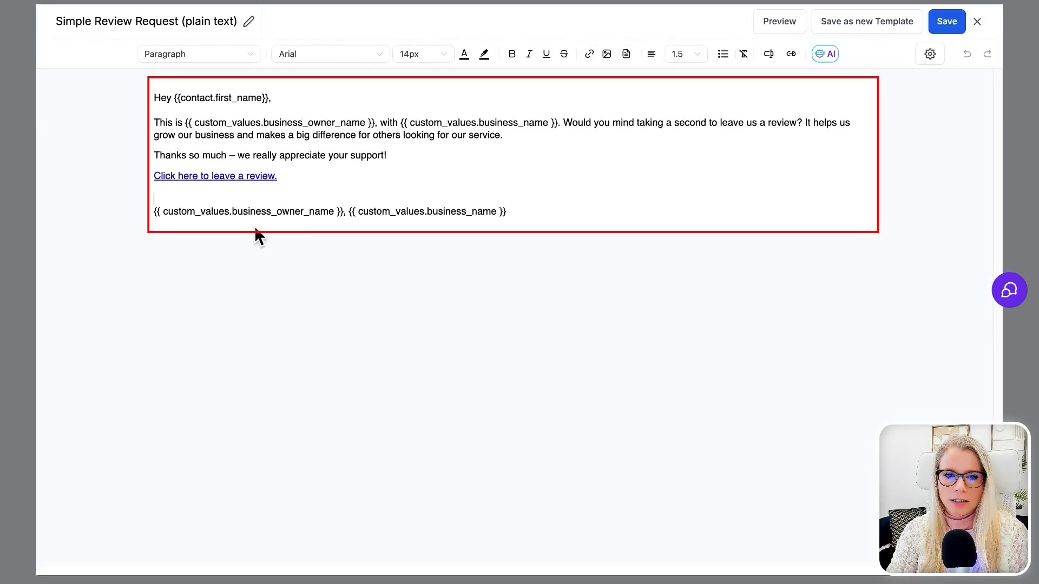
click(529, 211)
drag(527, 211, 290, 214)
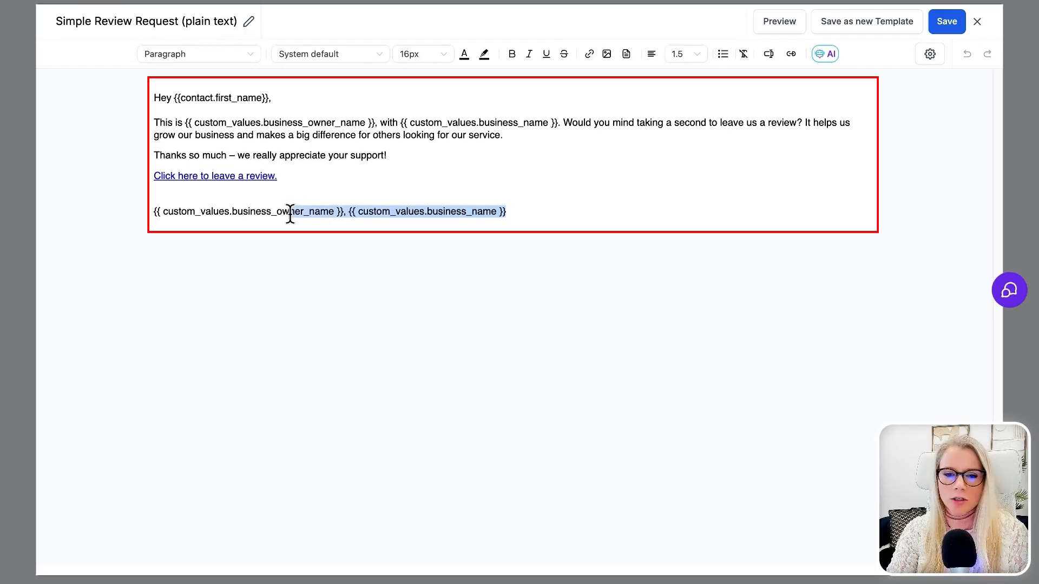
drag(276, 98, 154, 93)
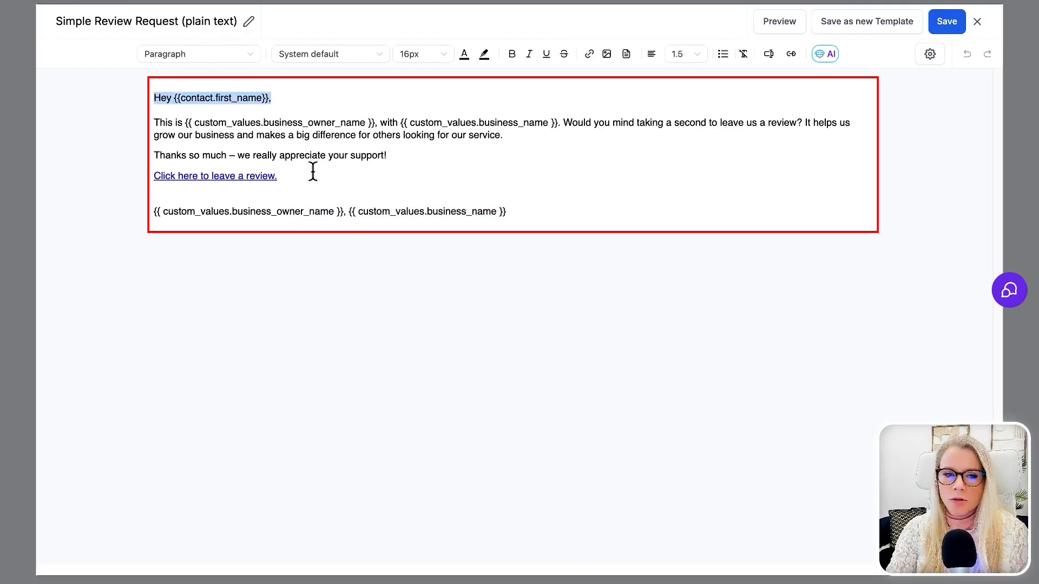
Step: Inspect the link URL behind the text "Click here to leave a review."
triple_click(249, 176)
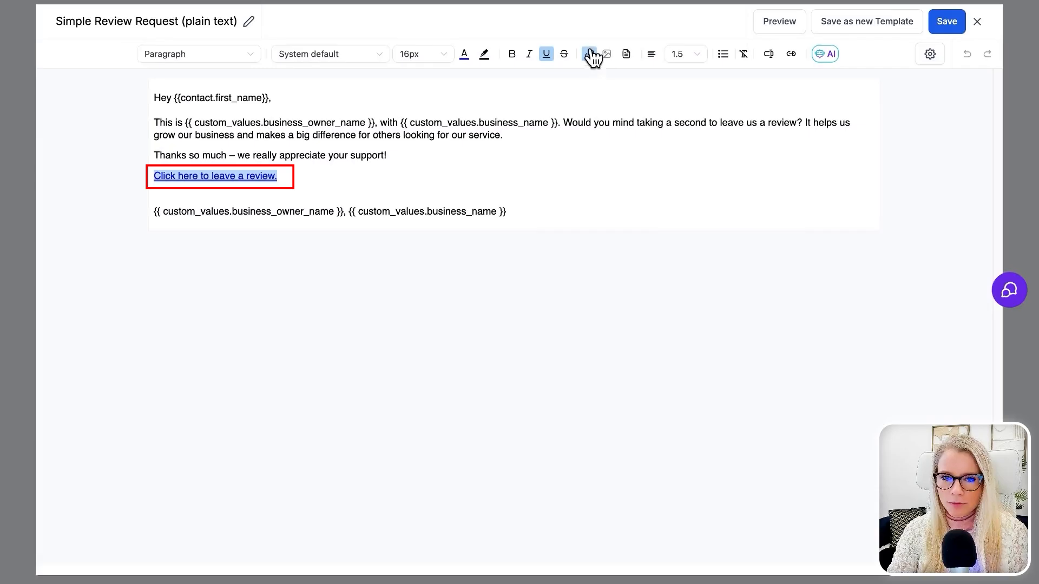
click(589, 54)
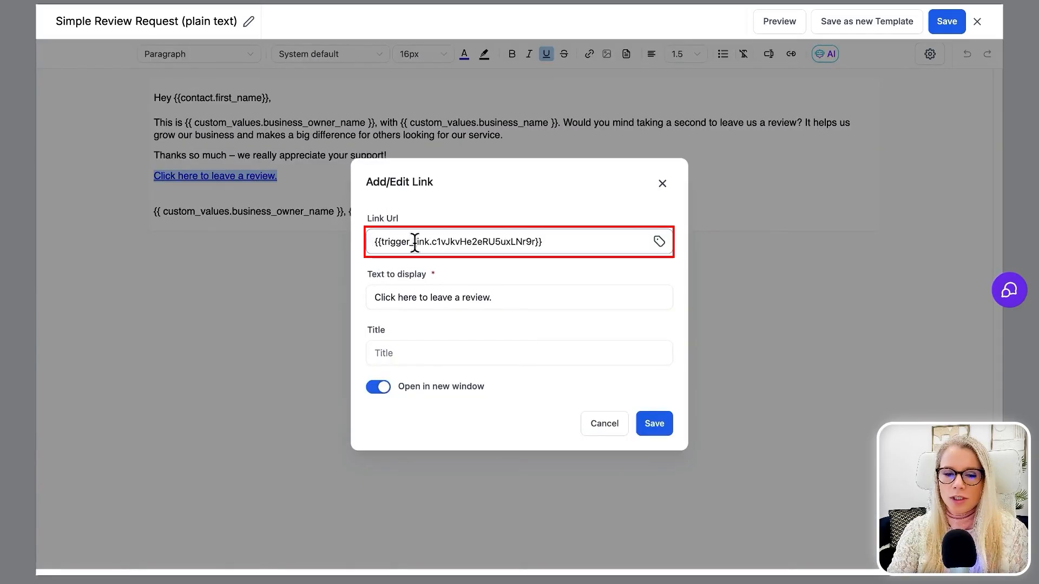
triple_click(462, 241)
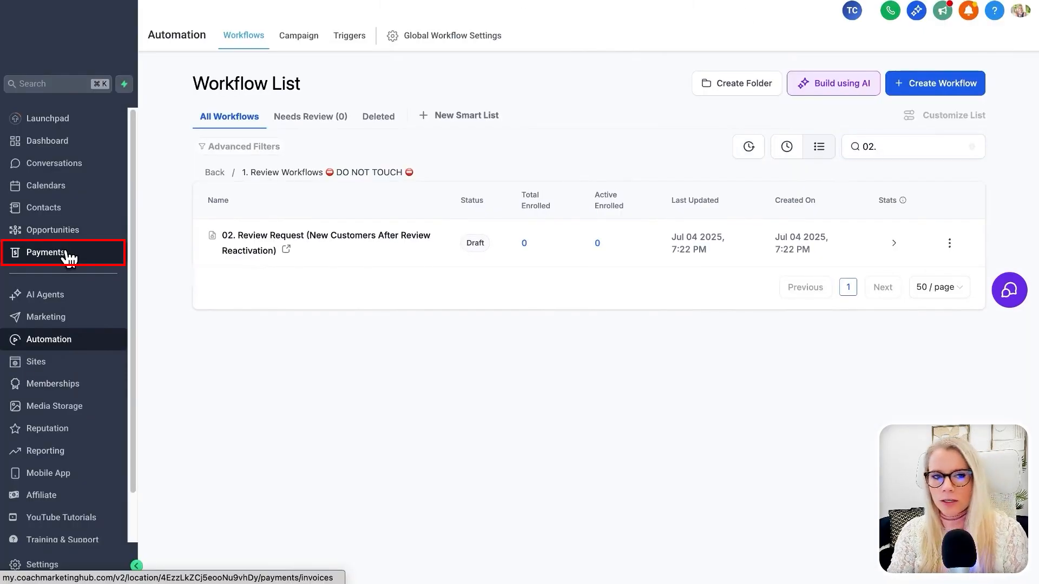
Step: Go to Payments and open the contract document that uses the contact's company name placeholder
click(65, 252)
click(361, 36)
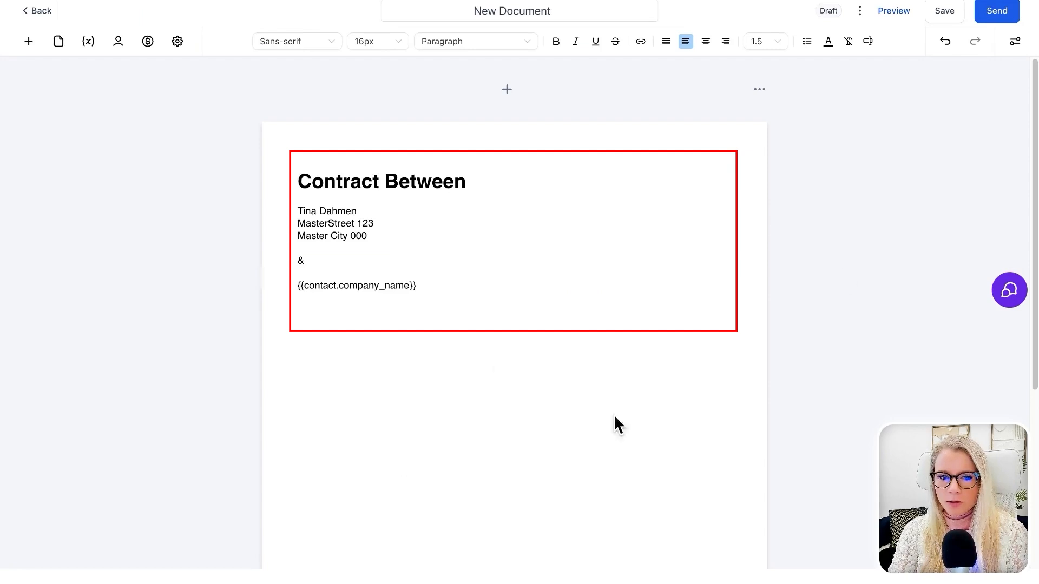
Step: Insert the contact's name custom value on the line below the company name placeholder in the contract
click(364, 318)
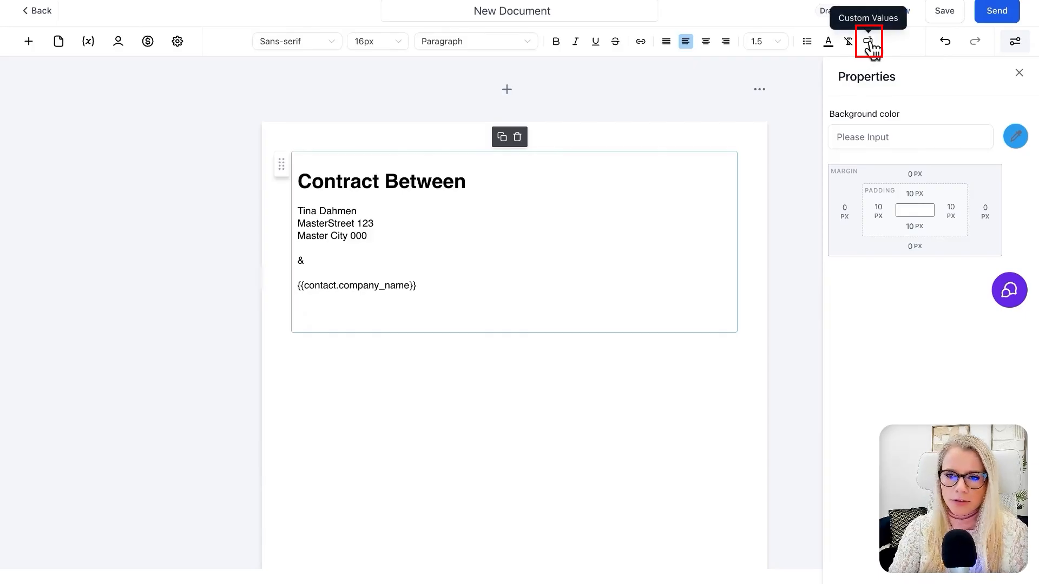
click(870, 43)
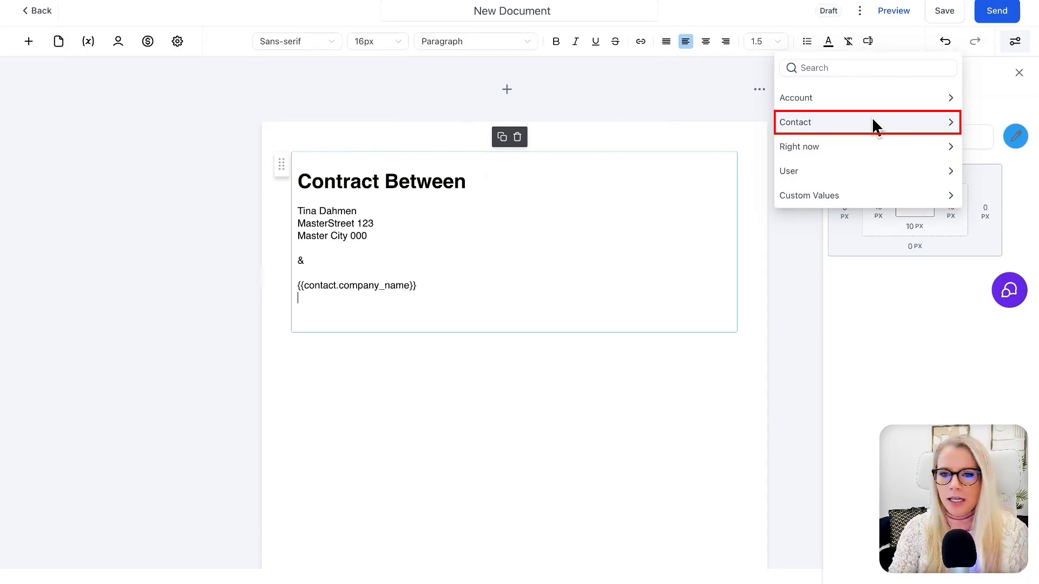
click(889, 122)
click(834, 117)
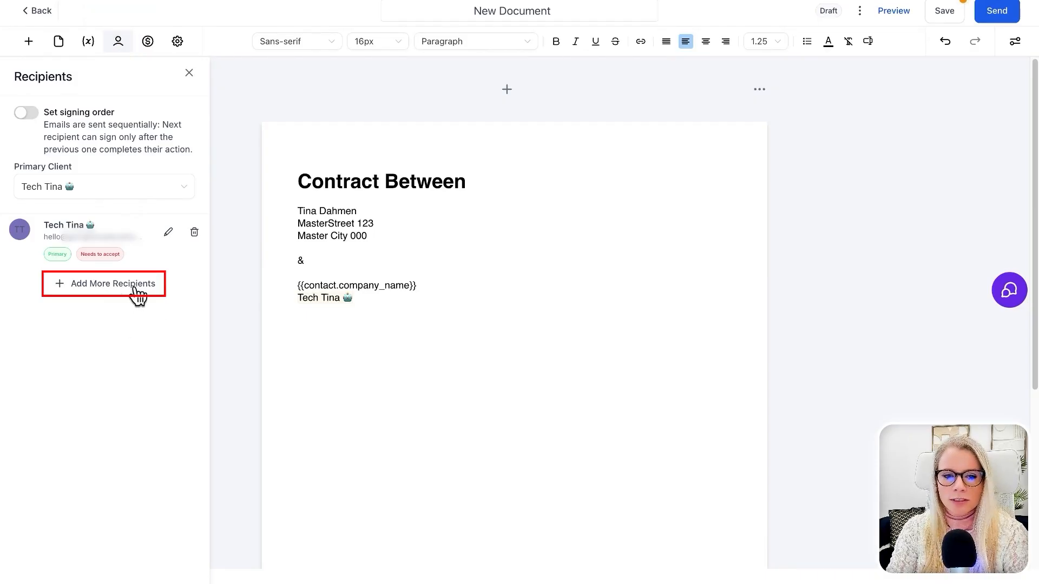
Step: Examine the Right now and Account custom values available for the line below the contact's name
click(386, 304)
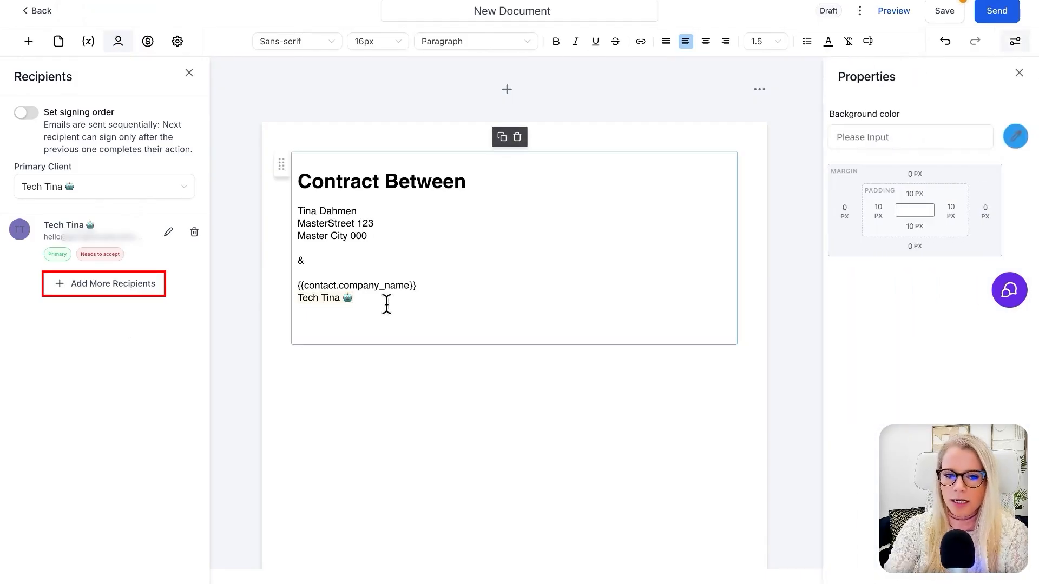
click(868, 41)
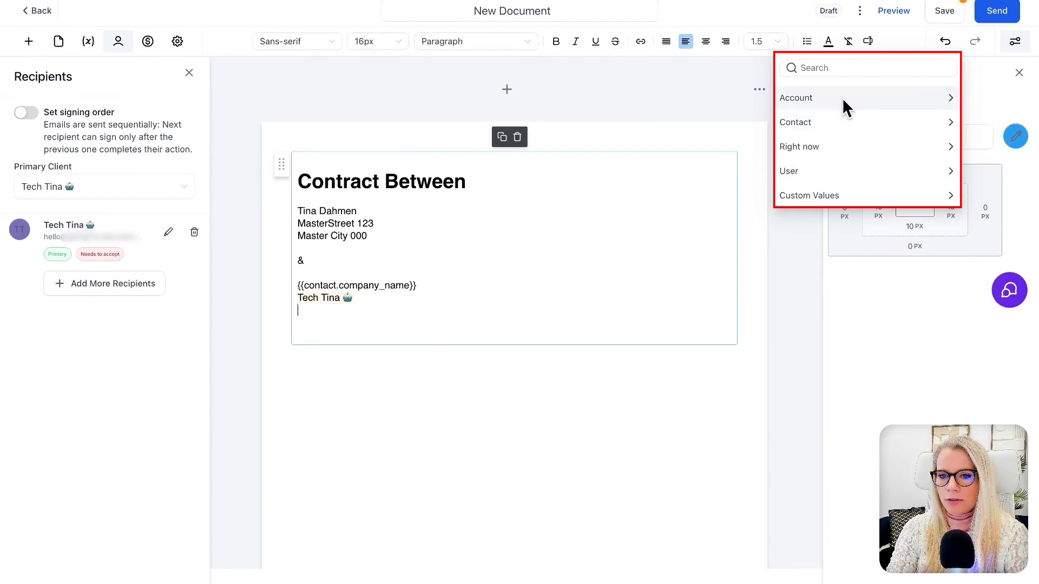
click(838, 146)
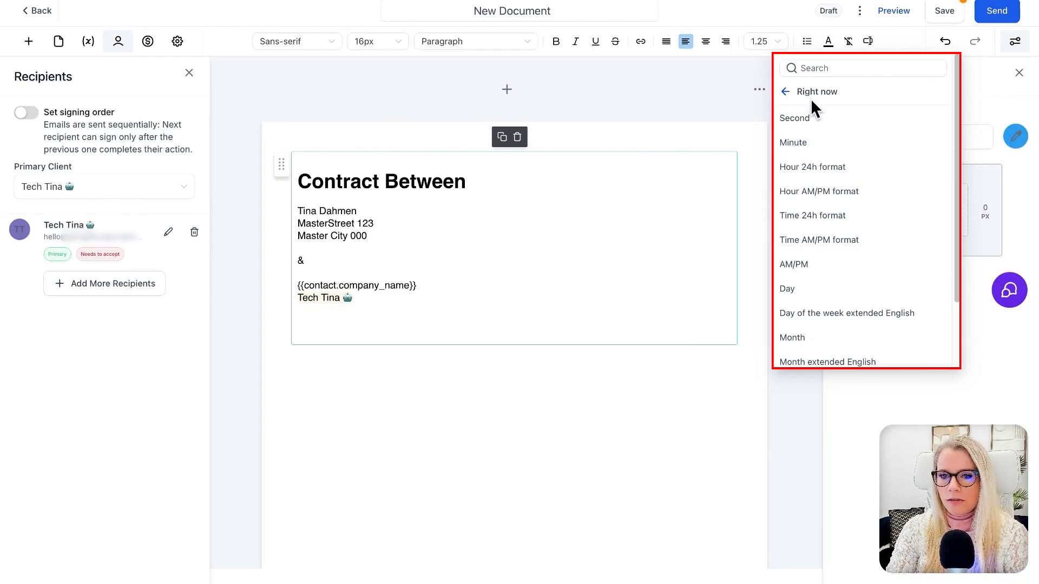
click(788, 88)
click(788, 97)
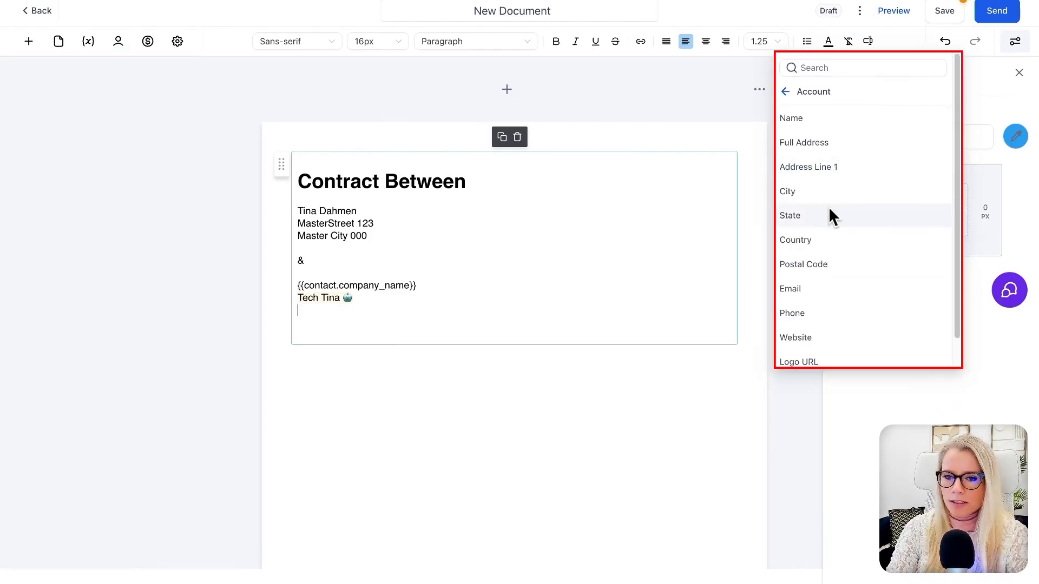
scroll(835, 294, down, 1)
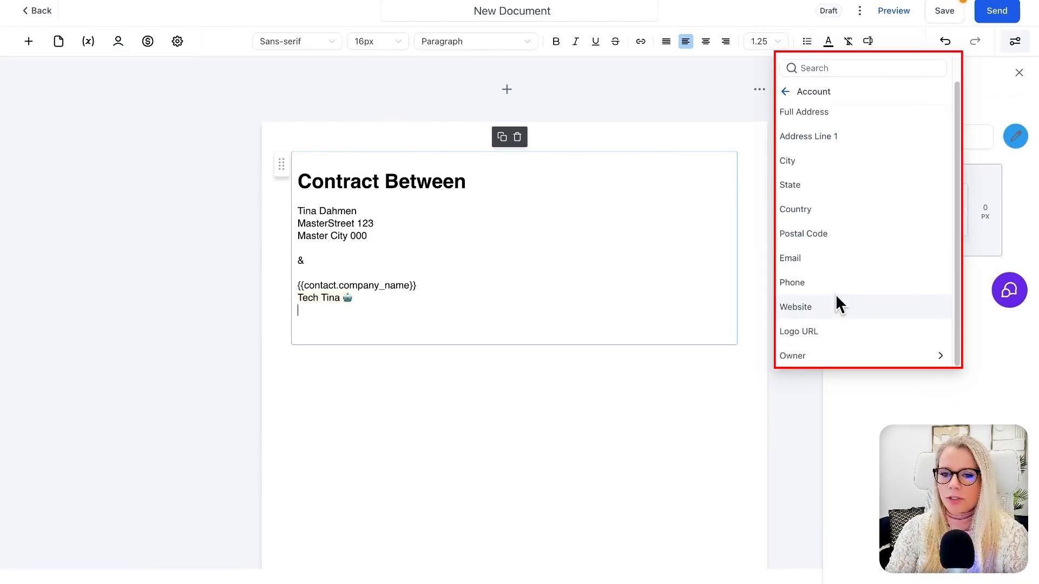